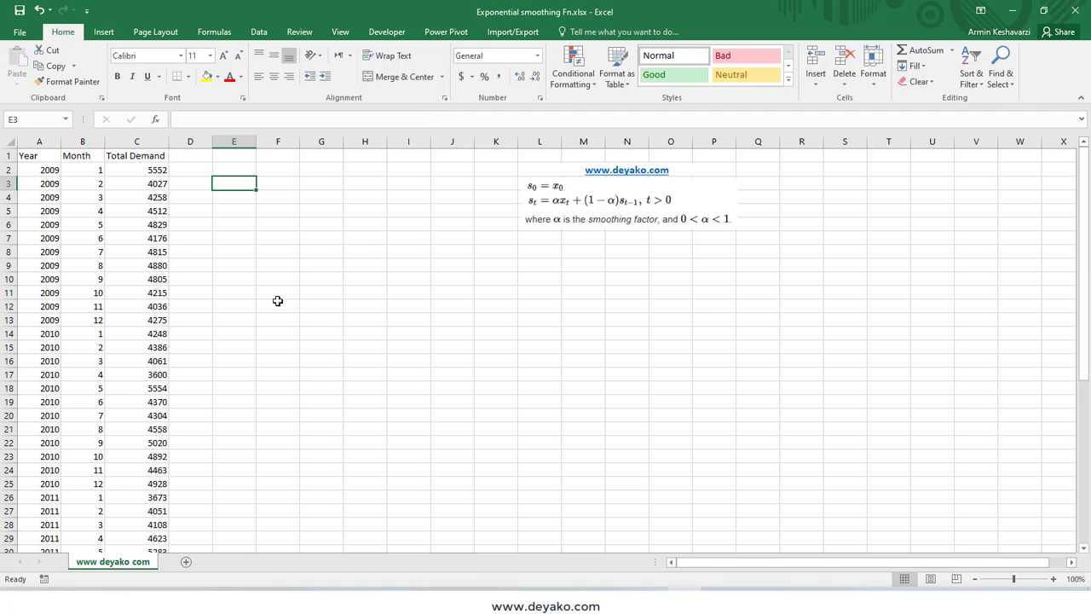
# Scroll through the demand data and select the empty cell below the last Total Demand value.
pyautogui.scroll(-2, 222, 341)
pyautogui.scroll(-3, 222, 349)
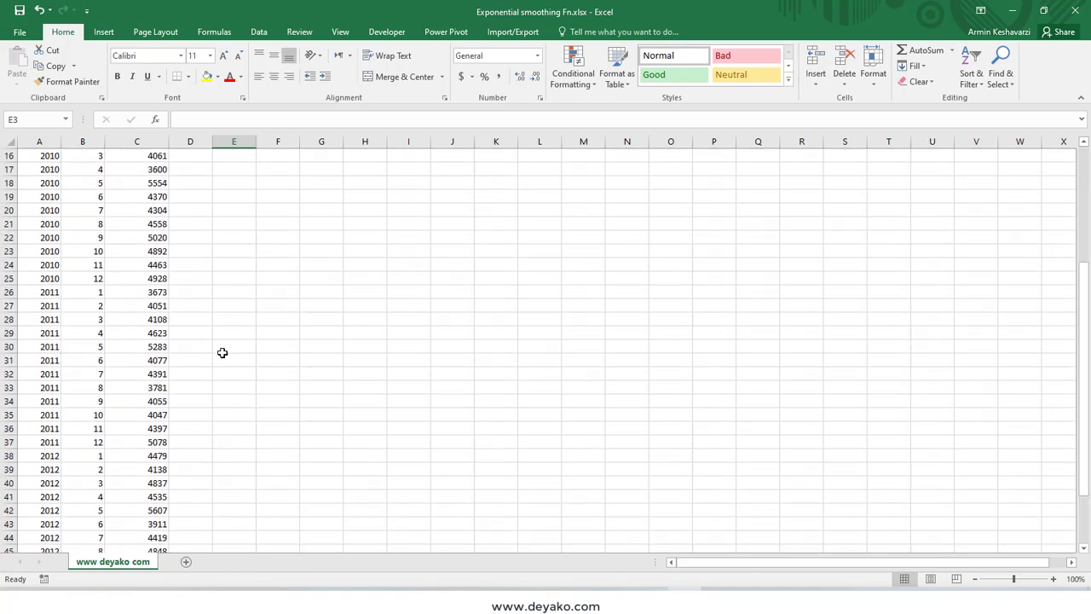
pyautogui.scroll(-3, 222, 352)
pyautogui.scroll(-1, 221, 352)
pyautogui.scroll(9, 221, 352)
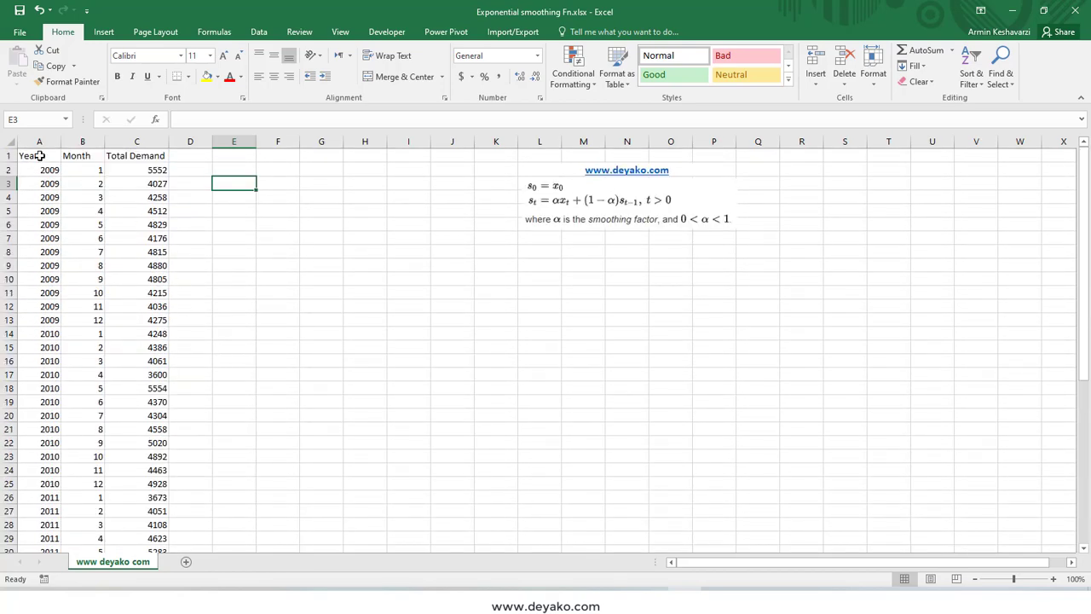
pyautogui.scroll(-3, 88, 422)
pyautogui.scroll(-5, 94, 443)
pyautogui.scroll(5, 115, 490)
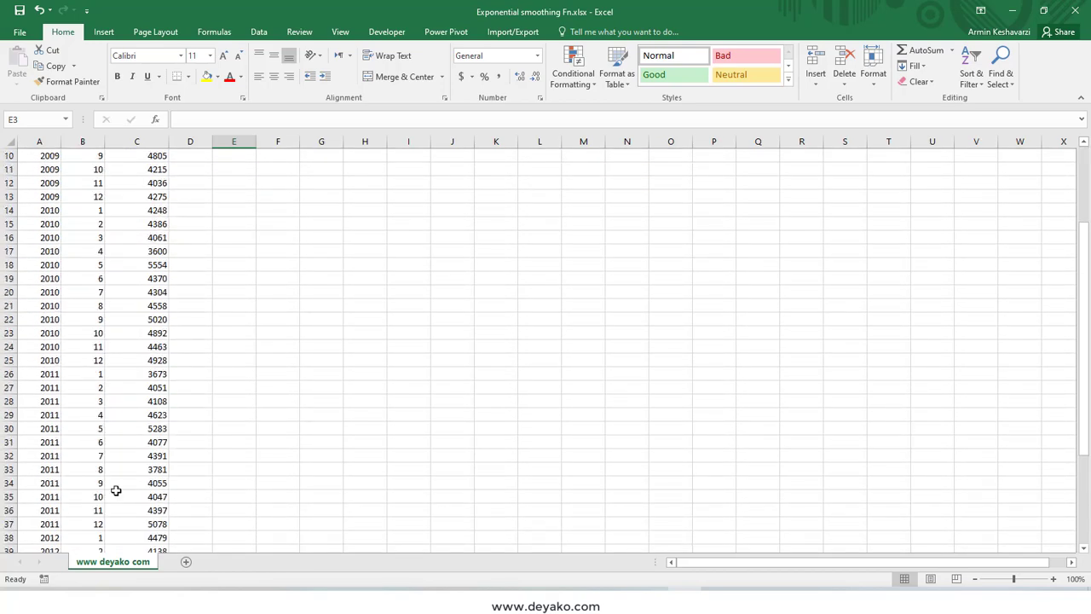
pyautogui.scroll(3, 115, 491)
pyautogui.scroll(-3, 112, 375)
pyautogui.scroll(-3, 115, 380)
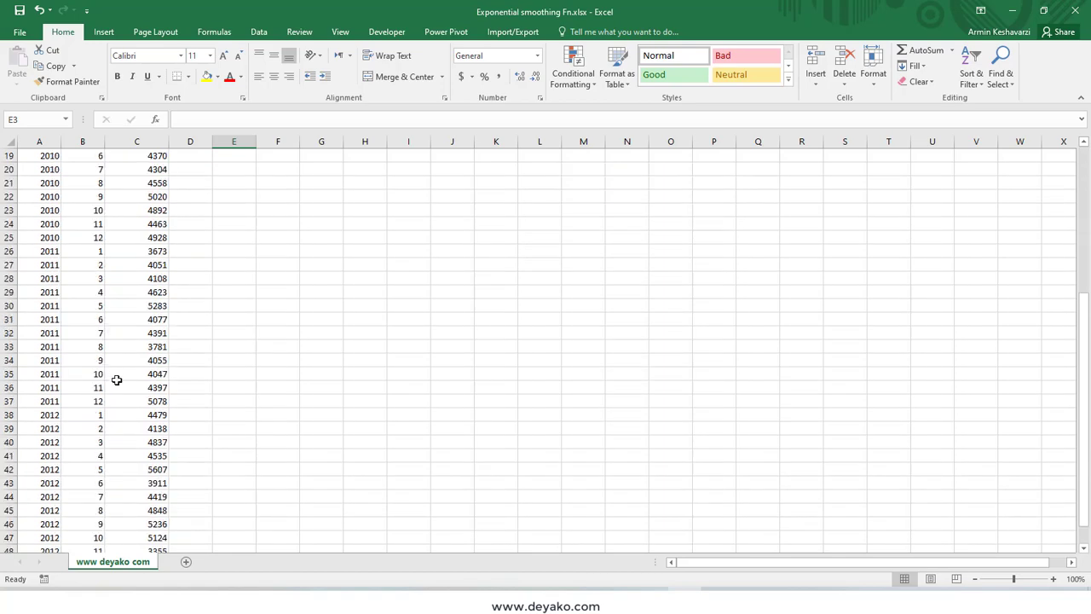
pyautogui.scroll(-1, 117, 383)
pyautogui.scroll(-1, 117, 383)
pyautogui.scroll(3, 116, 383)
pyautogui.scroll(-4, 127, 443)
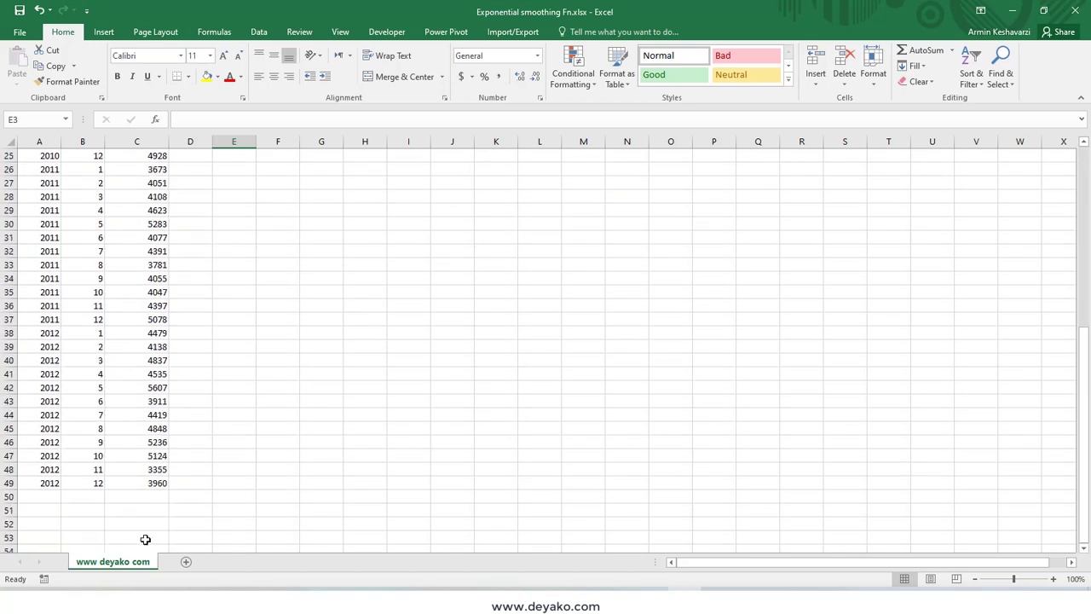
pyautogui.moveTo(34, 496); pyautogui.dragTo(180, 497)
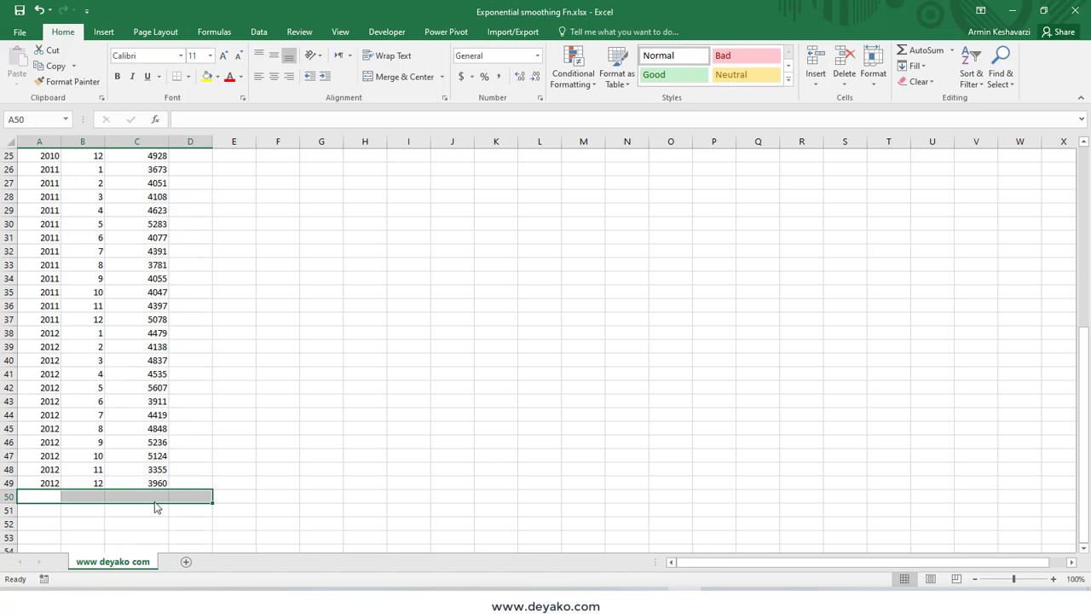
pyautogui.click(154, 496)
pyautogui.scroll(4, 170, 473)
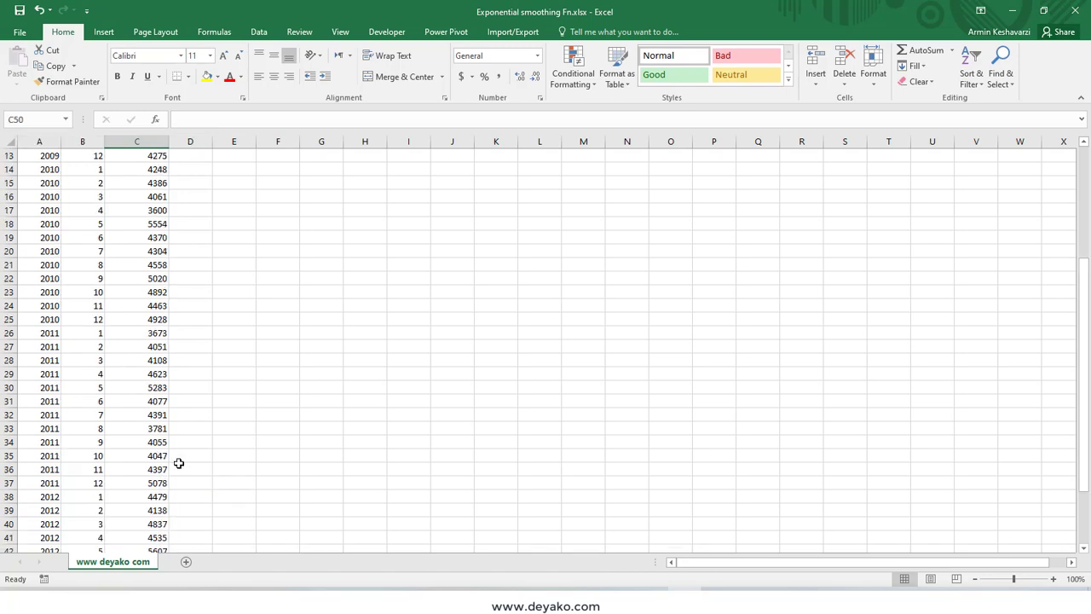
pyautogui.scroll(4, 181, 461)
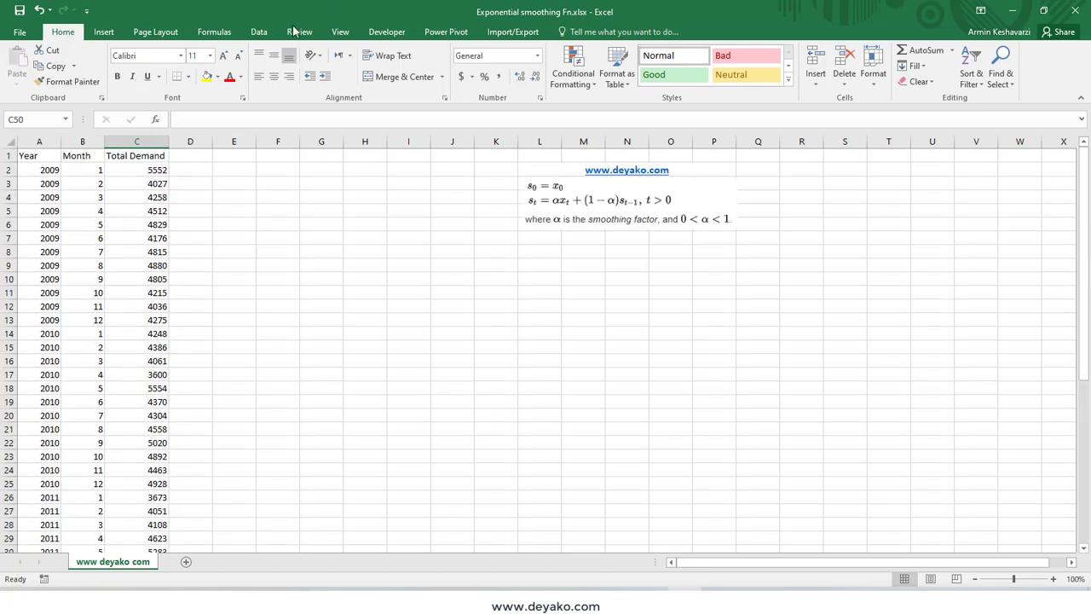
# Enable the Analysis ToolPak add-in through Excel Options > Add-ins.
pyautogui.click(258, 34)
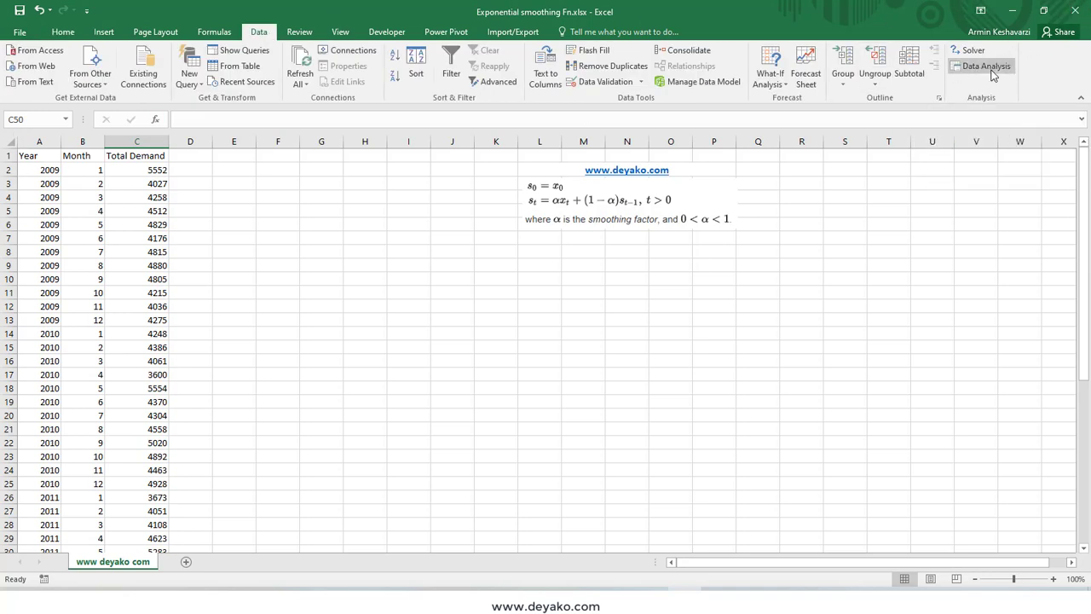
pyautogui.click(32, 35)
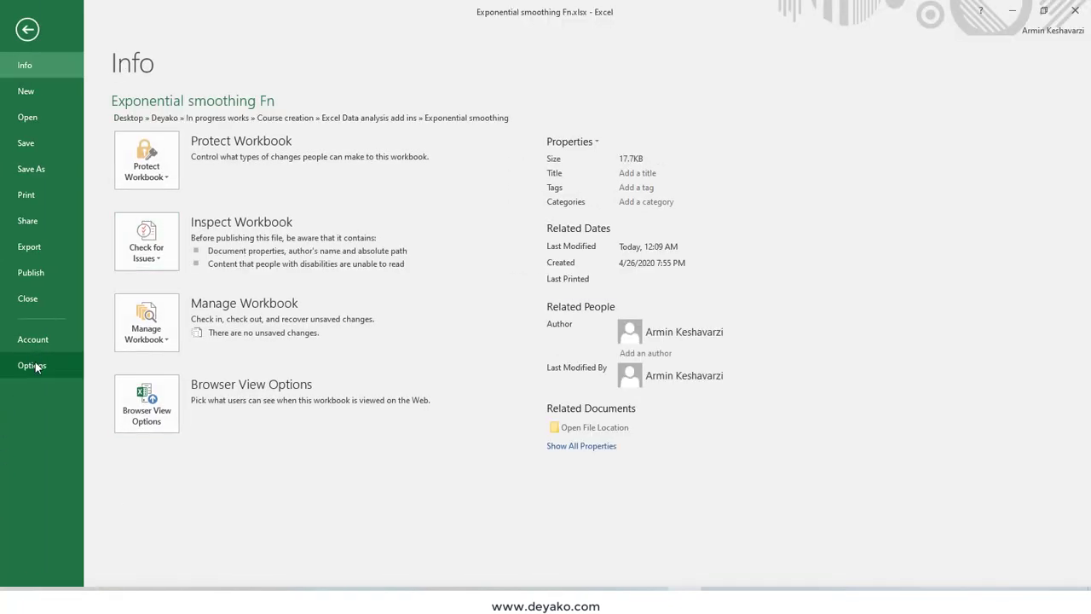
pyautogui.click(31, 365)
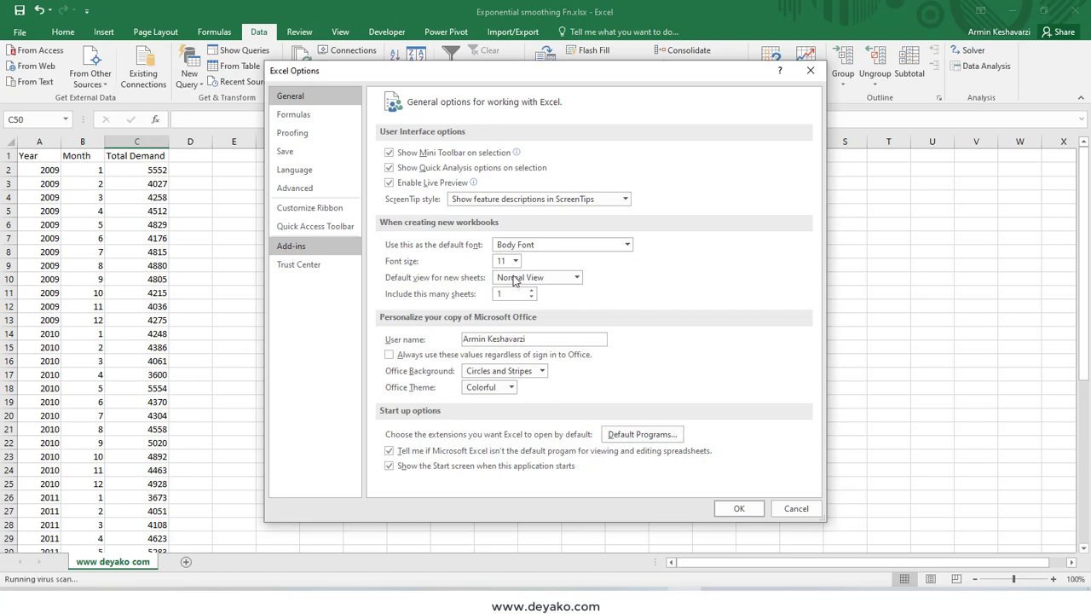
pyautogui.click(291, 245)
pyautogui.click(548, 478)
pyautogui.click(496, 233)
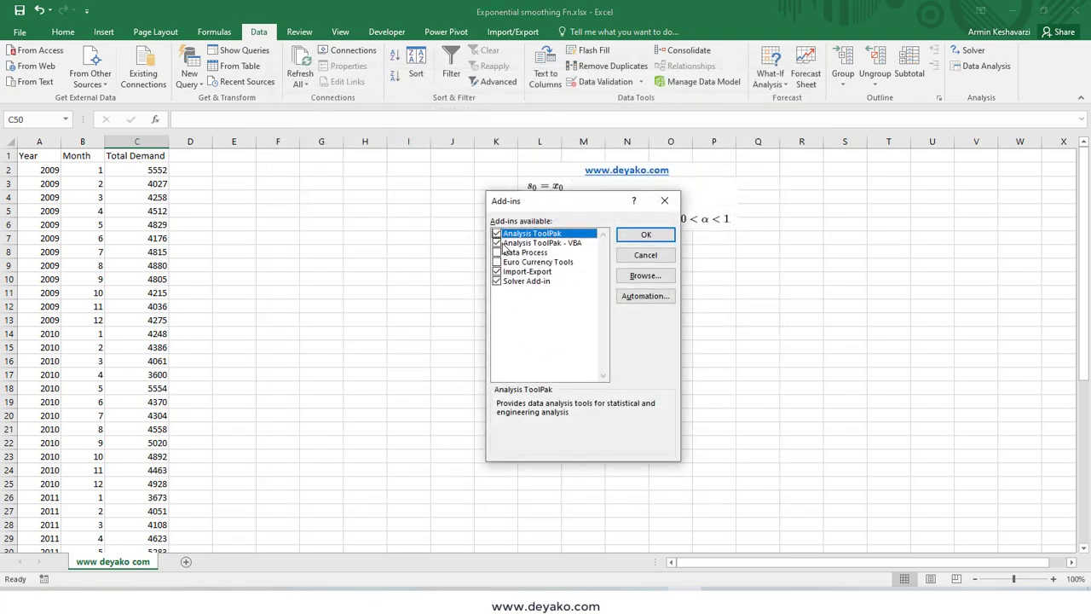
pyautogui.click(665, 200)
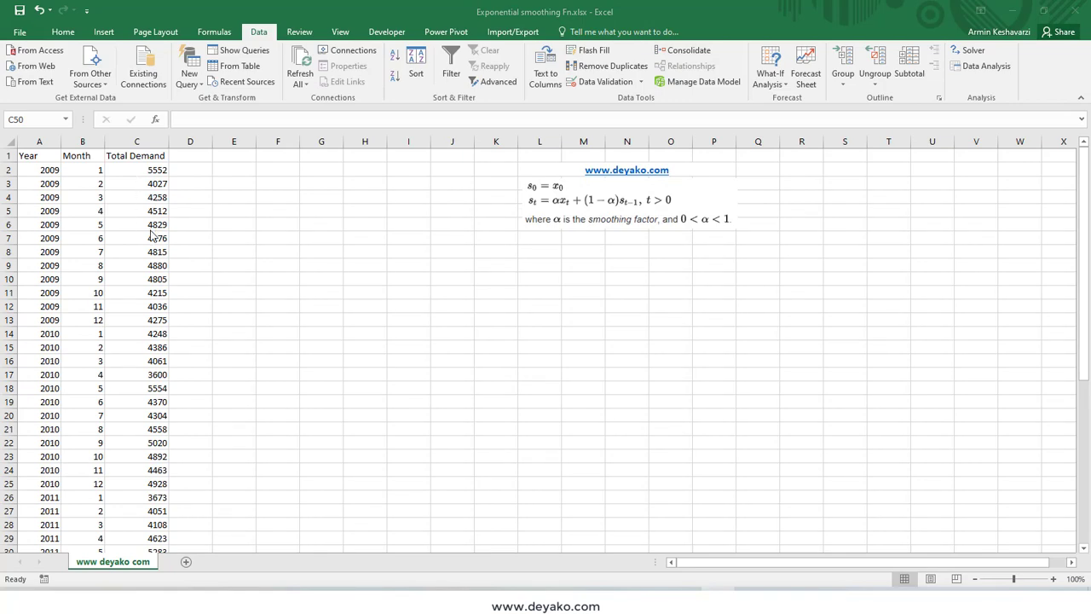
pyautogui.scroll(-2, 151, 290)
pyautogui.scroll(-2, 152, 303)
pyautogui.scroll(-7, 152, 303)
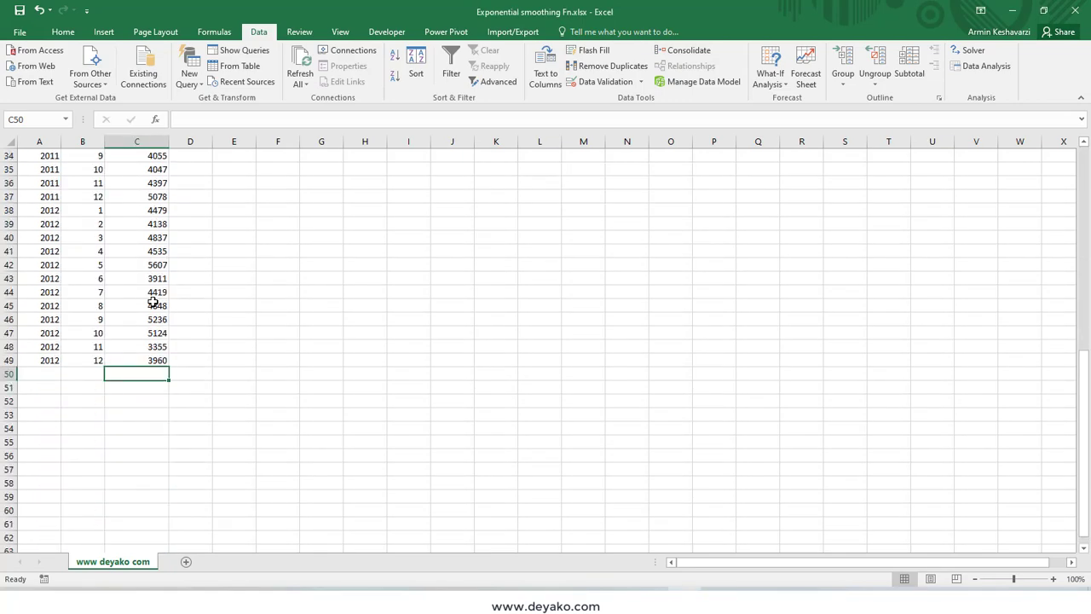
pyautogui.scroll(3, 126, 414)
pyautogui.scroll(8, 122, 379)
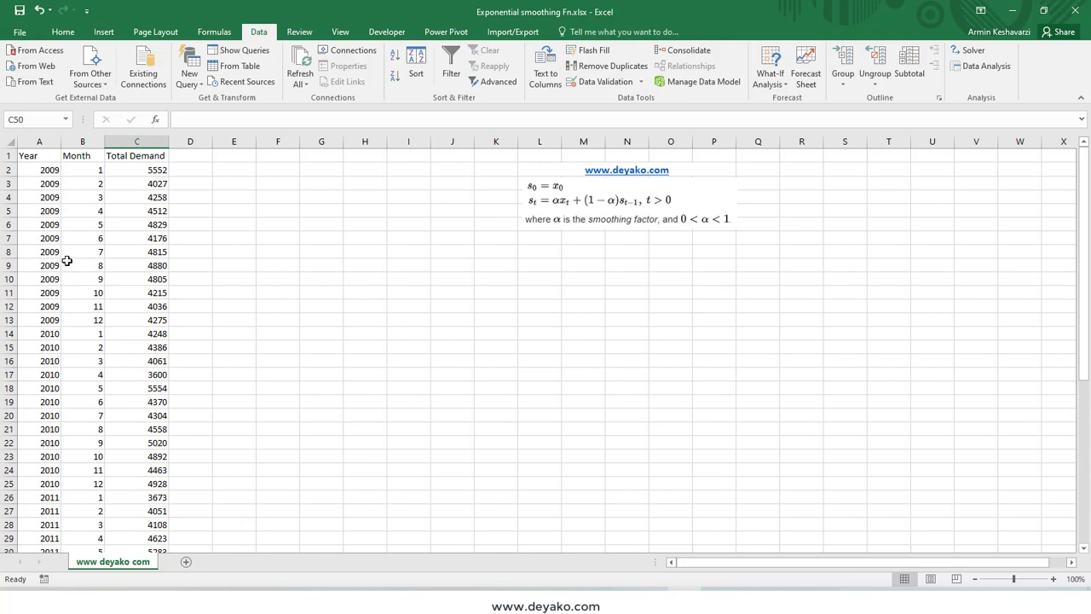
pyautogui.scroll(-8, 79, 396)
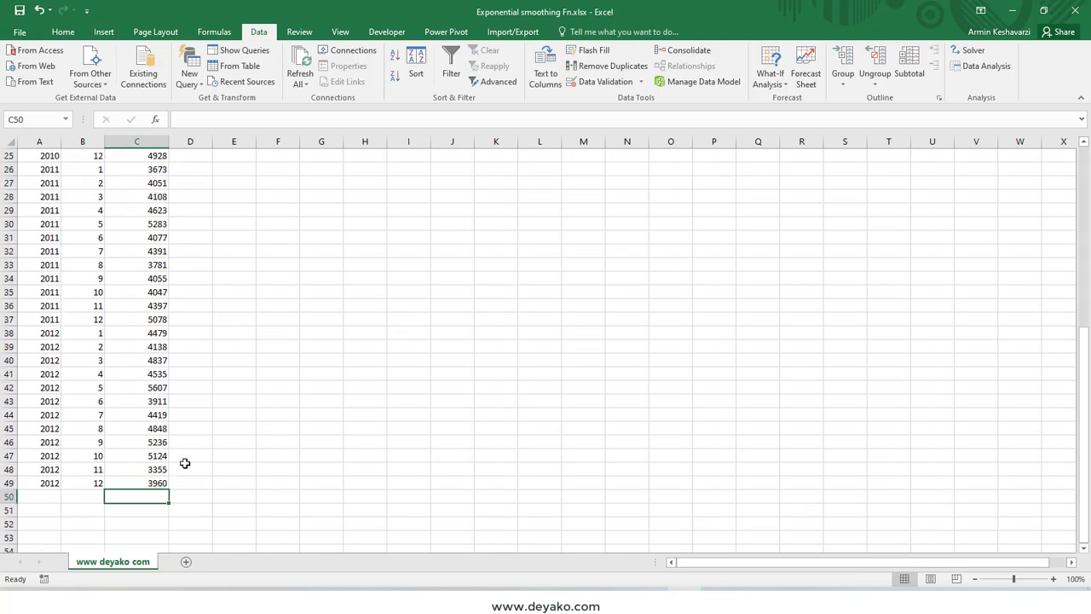
pyautogui.scroll(8, 185, 463)
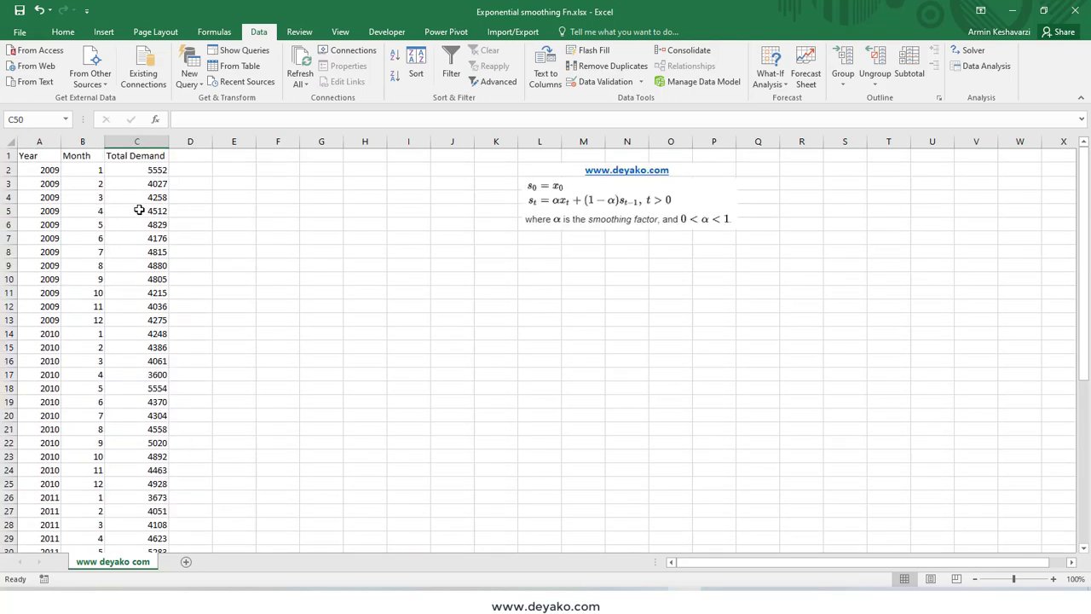
pyautogui.scroll(-4, 139, 255)
pyautogui.scroll(-9, 142, 311)
pyautogui.moveTo(51, 294); pyautogui.dragTo(144, 294)
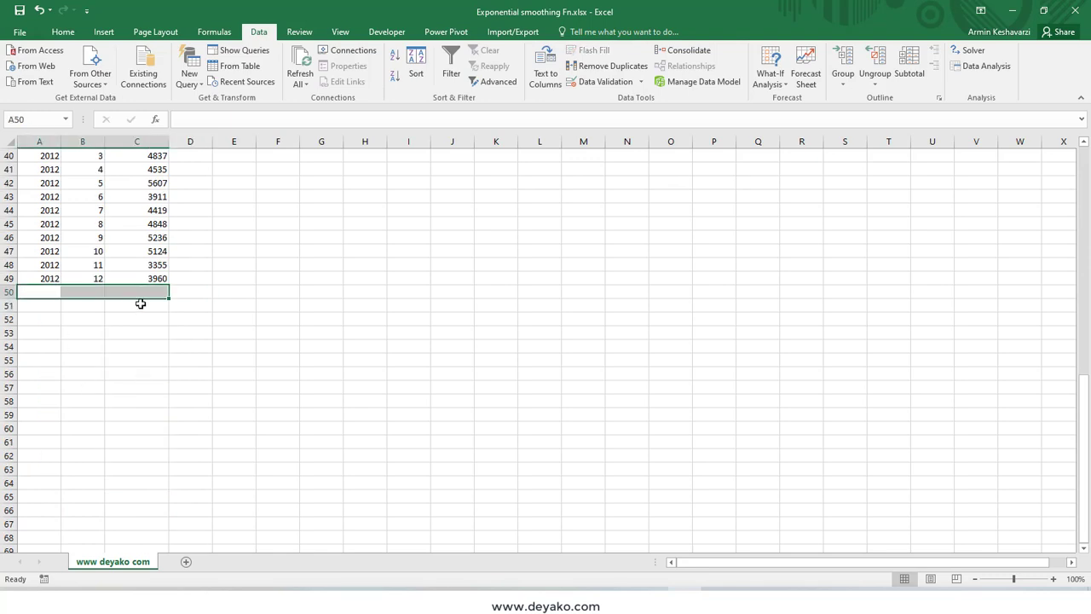
pyautogui.scroll(2, 154, 345)
pyautogui.scroll(3, 154, 349)
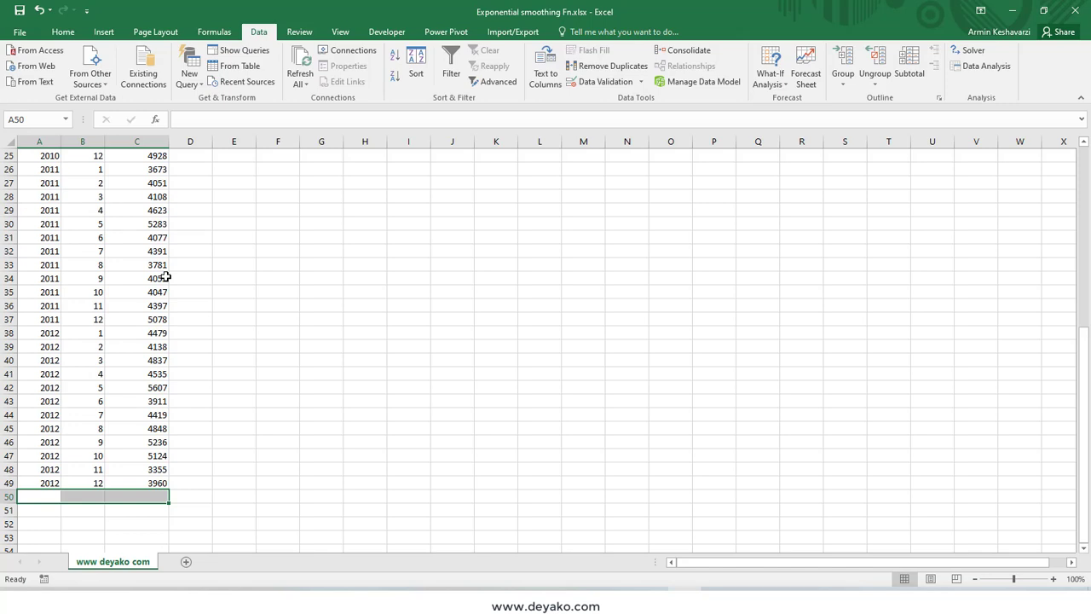
pyautogui.scroll(4, 165, 294)
pyautogui.scroll(4, 167, 303)
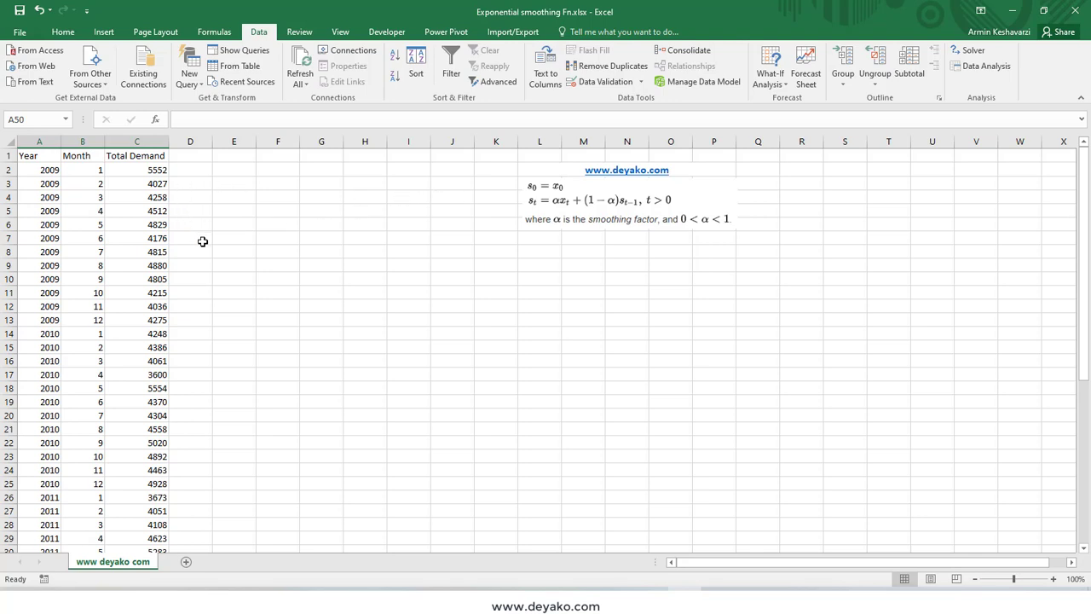
pyautogui.scroll(-1, 202, 242)
pyautogui.scroll(-3, 203, 242)
pyautogui.scroll(-3, 203, 241)
pyautogui.scroll(-2, 202, 241)
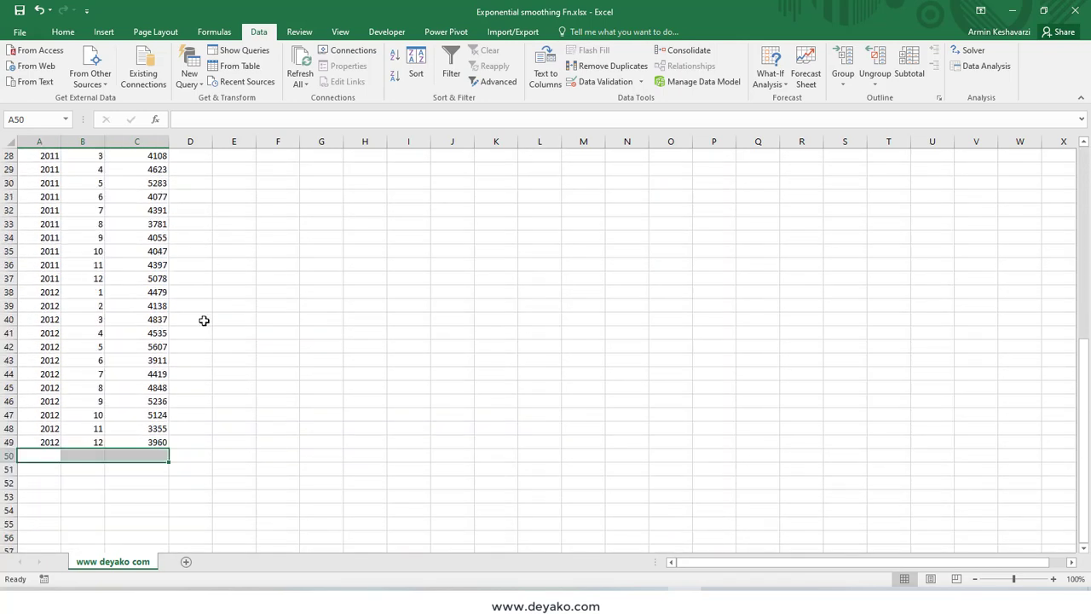
pyautogui.click(156, 463)
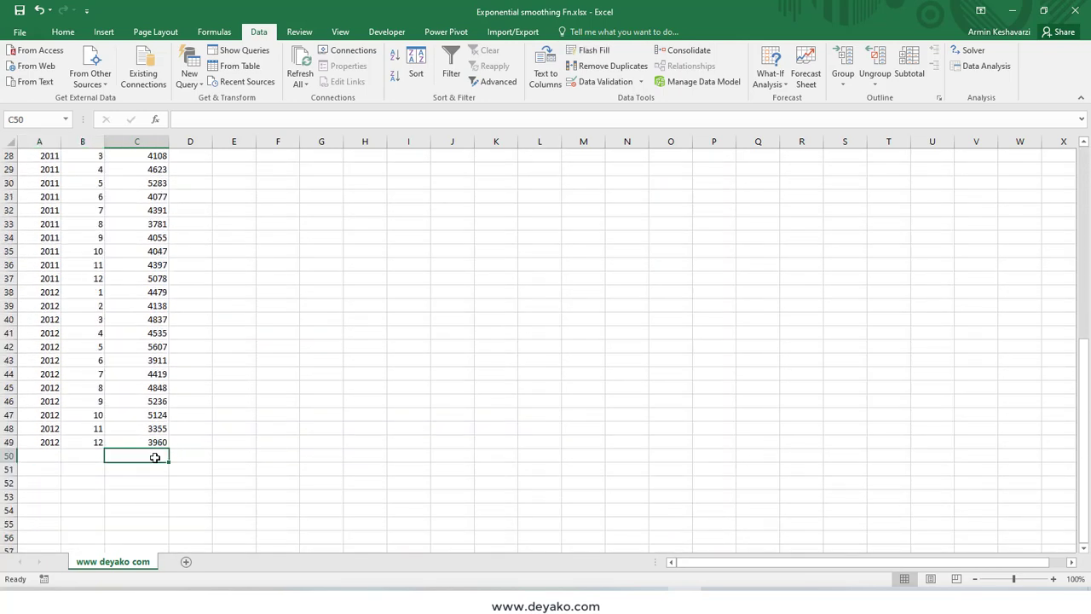
pyautogui.moveTo(153, 442)
pyautogui.mouseDown()
pyautogui.moveTo(135, 184)
pyautogui.moveTo(144, 168)
pyautogui.mouseUp()
pyautogui.scroll(-1, 92, 277)
pyautogui.scroll(-10, 92, 277)
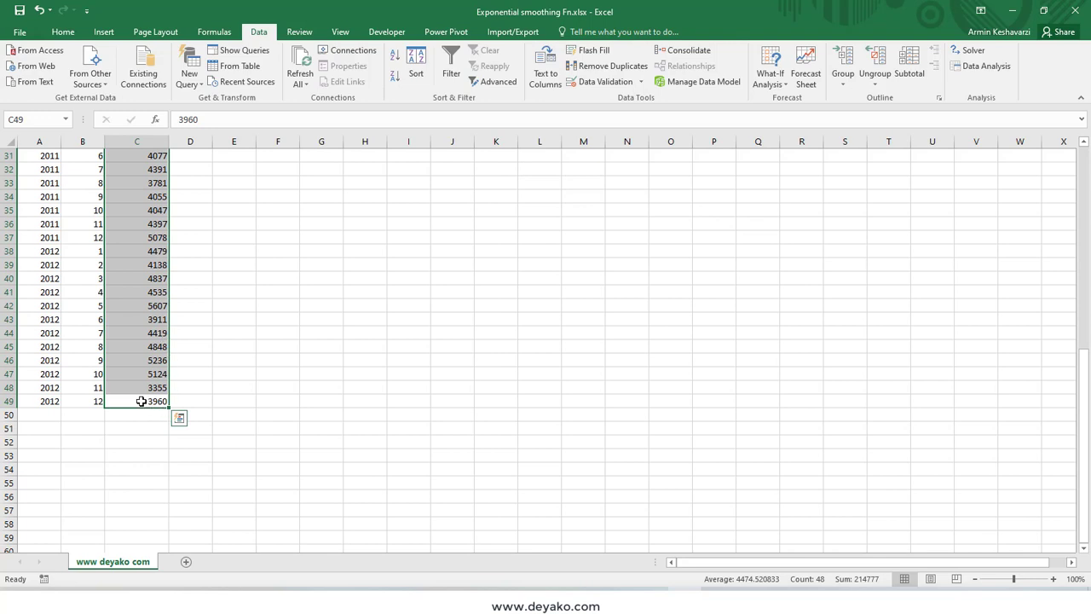
pyautogui.moveTo(142, 410)
pyautogui.mouseDown()
pyautogui.moveTo(142, 61)
pyautogui.moveTo(142, 170)
pyautogui.mouseUp()
pyautogui.scroll(-9, 191, 264)
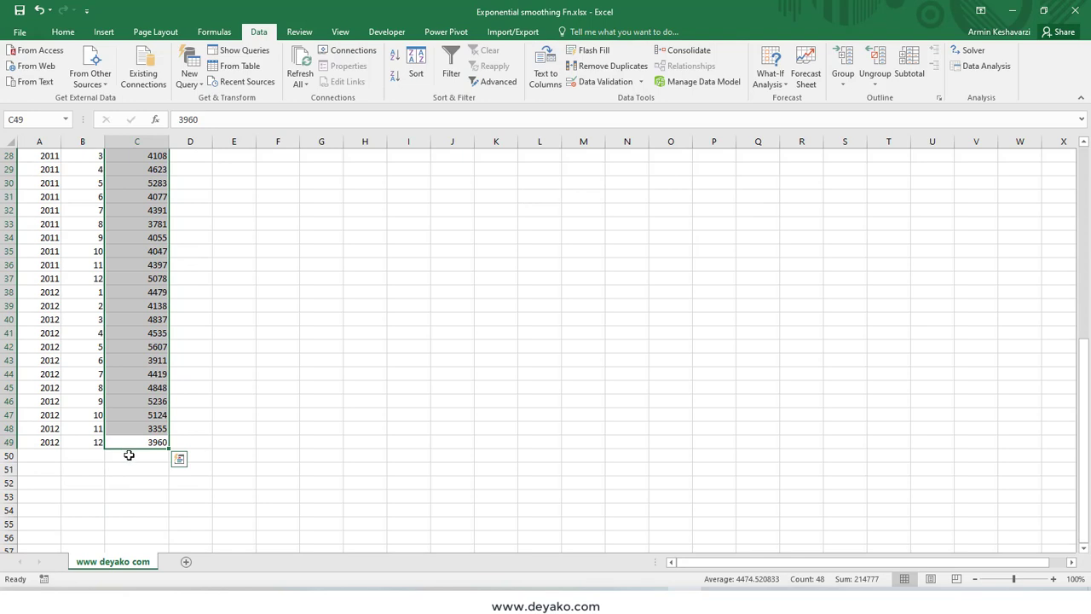
pyautogui.click(128, 456)
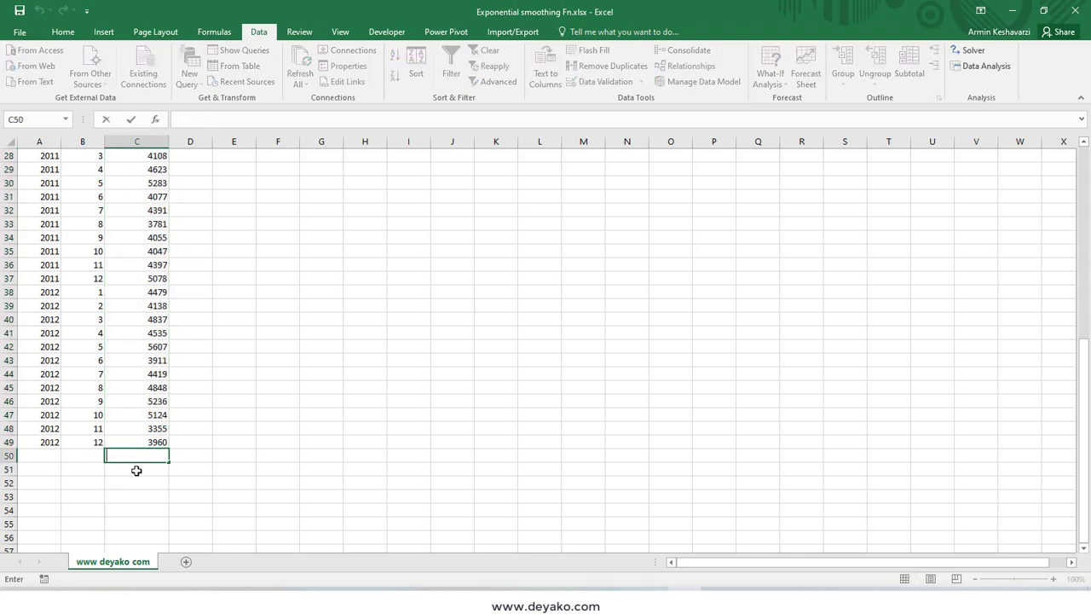
pyautogui.click(137, 470)
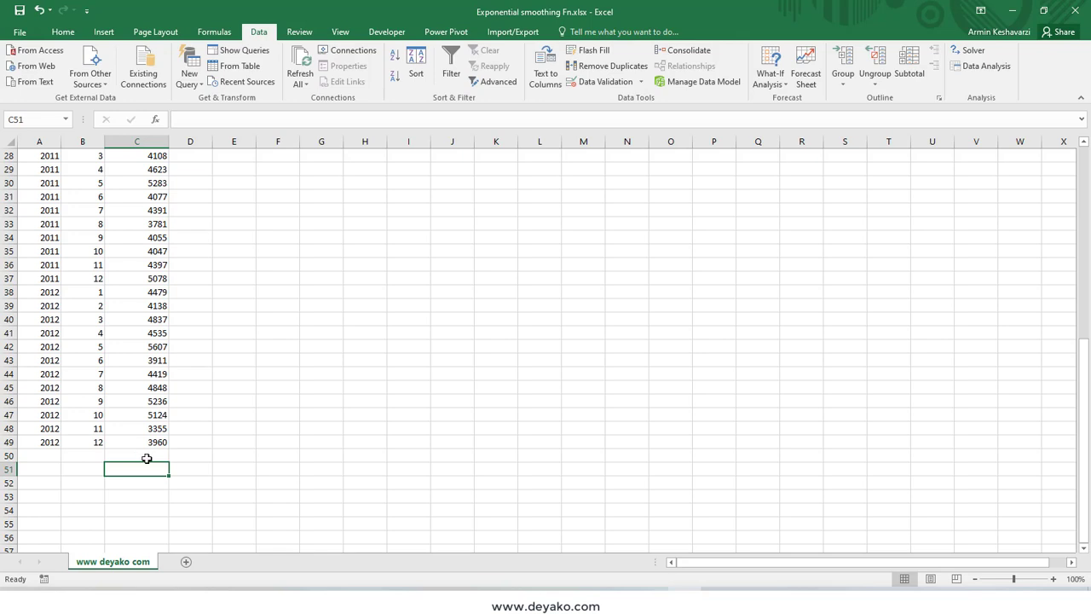
pyautogui.click(146, 458)
pyautogui.moveTo(151, 441)
pyautogui.mouseDown()
pyautogui.moveTo(132, 286)
pyautogui.moveTo(138, 172)
pyautogui.mouseUp()
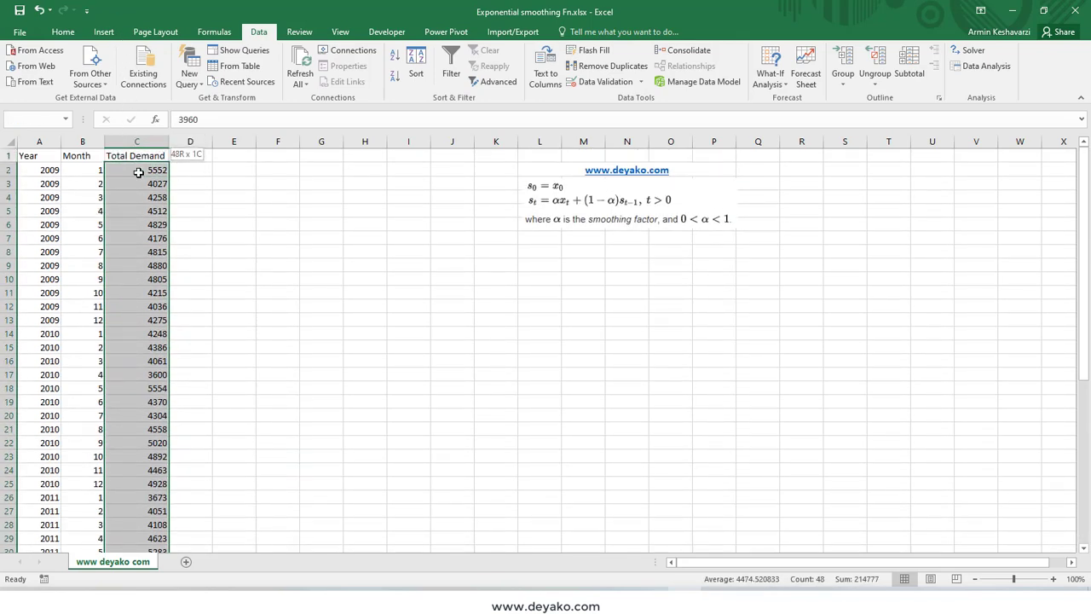
pyautogui.scroll(-5, 188, 329)
pyautogui.scroll(-3, 188, 329)
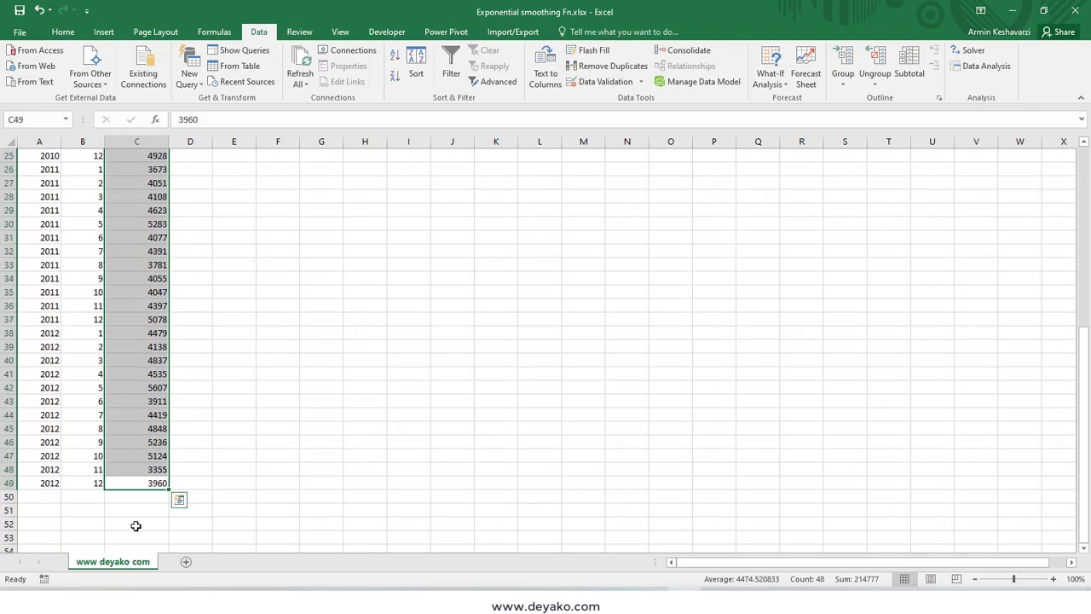
pyautogui.click(130, 494)
pyautogui.moveTo(151, 480); pyautogui.dragTo(146, 442)
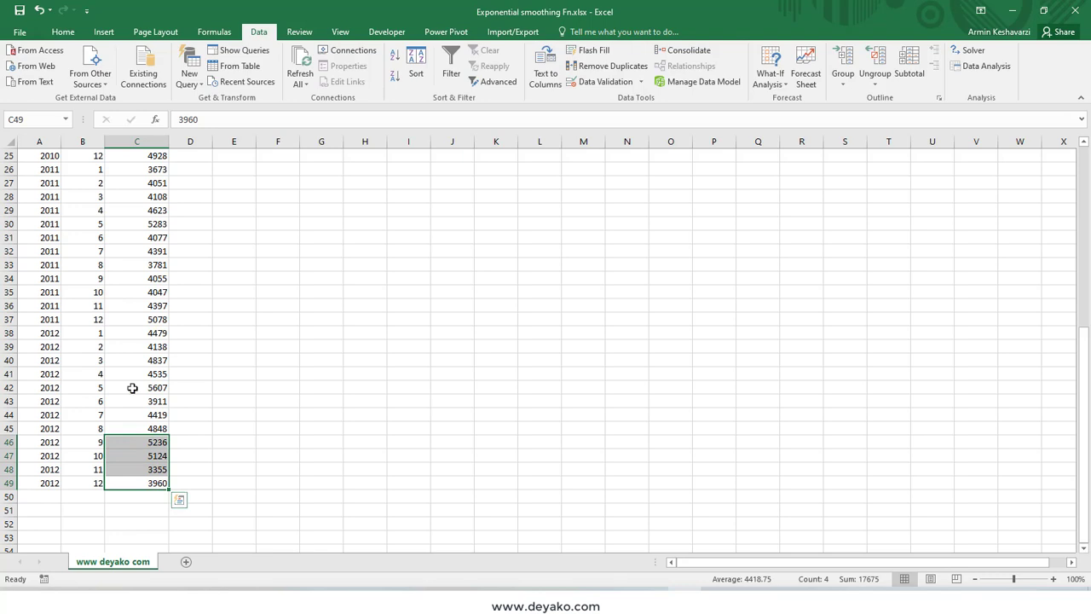
pyautogui.moveTo(142, 483); pyautogui.dragTo(145, 395)
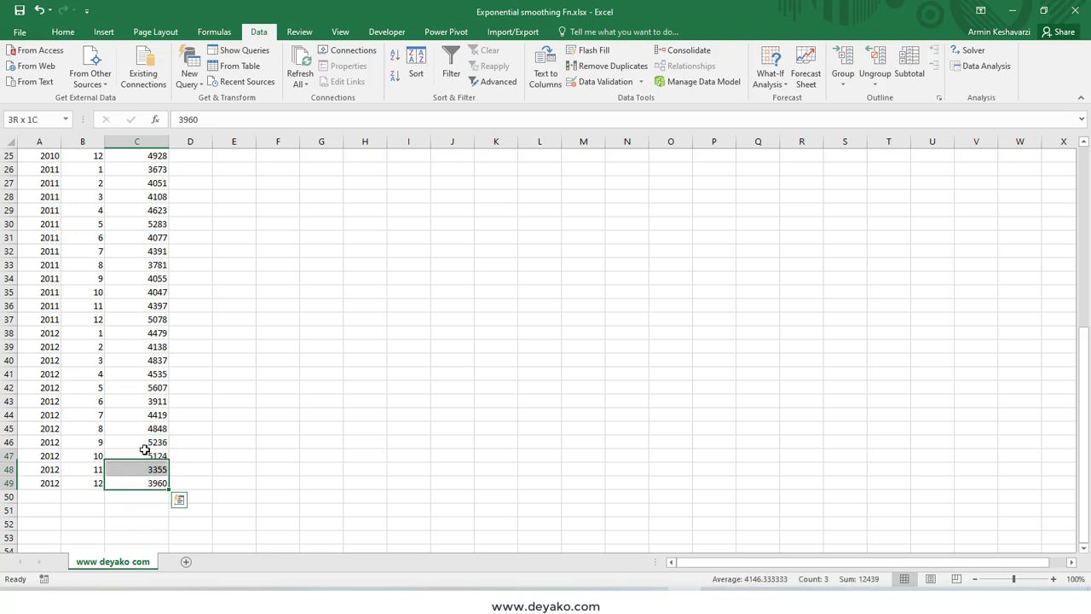
pyautogui.click(145, 387)
pyautogui.click(145, 360)
pyautogui.click(145, 346)
pyautogui.click(145, 306)
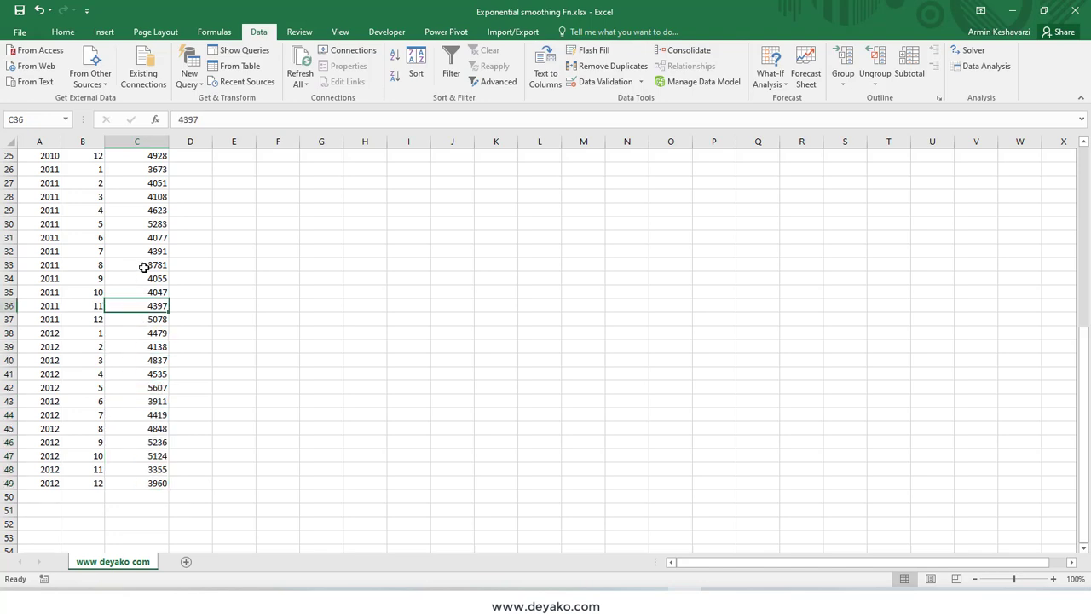
pyautogui.click(144, 265)
pyautogui.click(143, 246)
pyautogui.scroll(4, 143, 246)
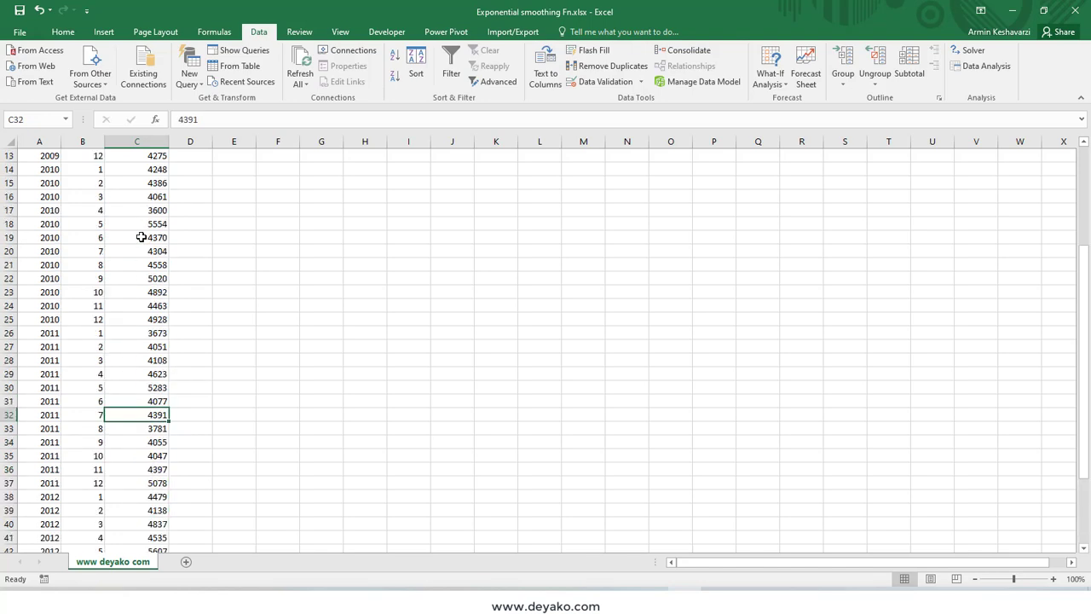
pyautogui.click(140, 236)
pyautogui.scroll(4, 141, 236)
pyautogui.scroll(1, 145, 205)
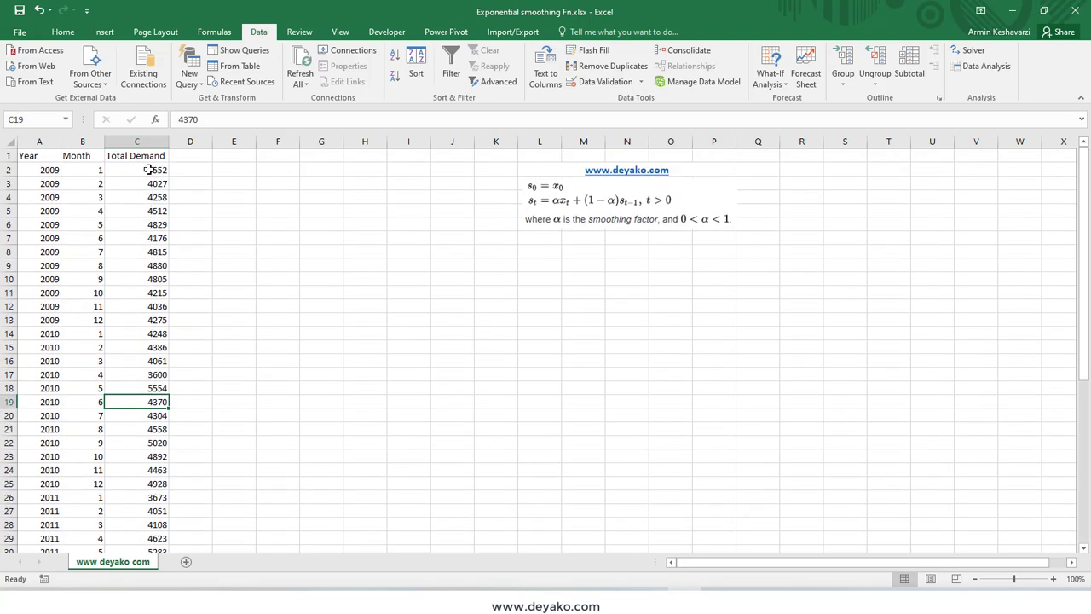
pyautogui.click(149, 170)
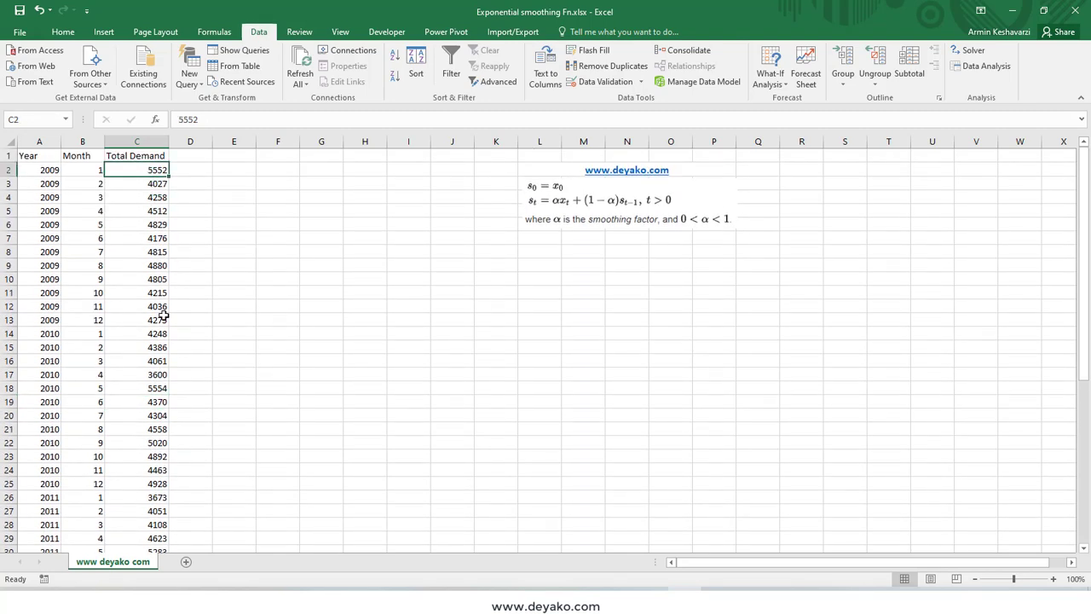
pyautogui.doubleClick(149, 169)
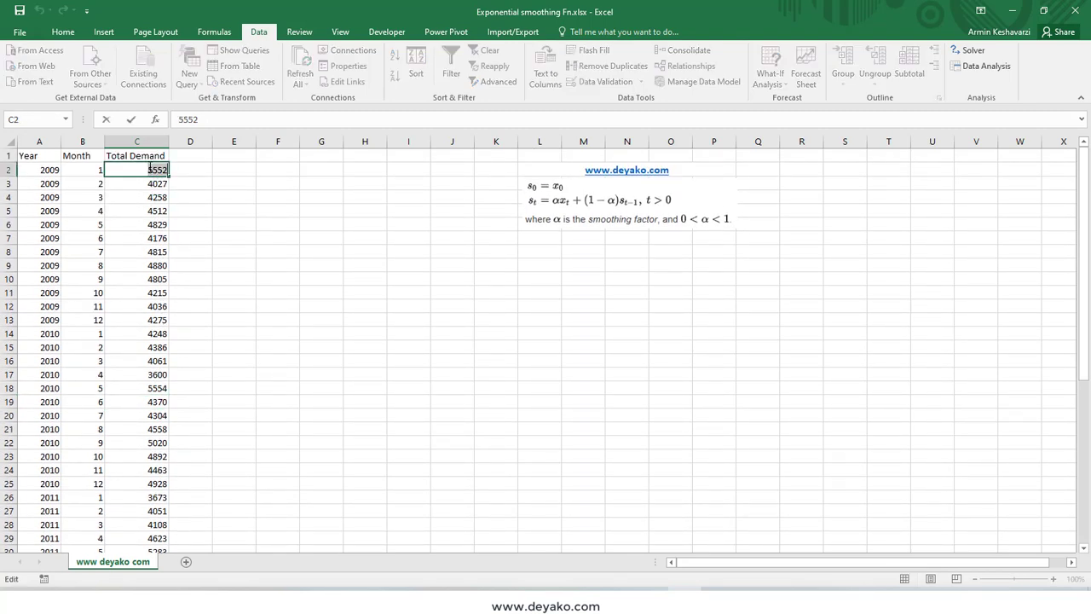
pyautogui.click(153, 238)
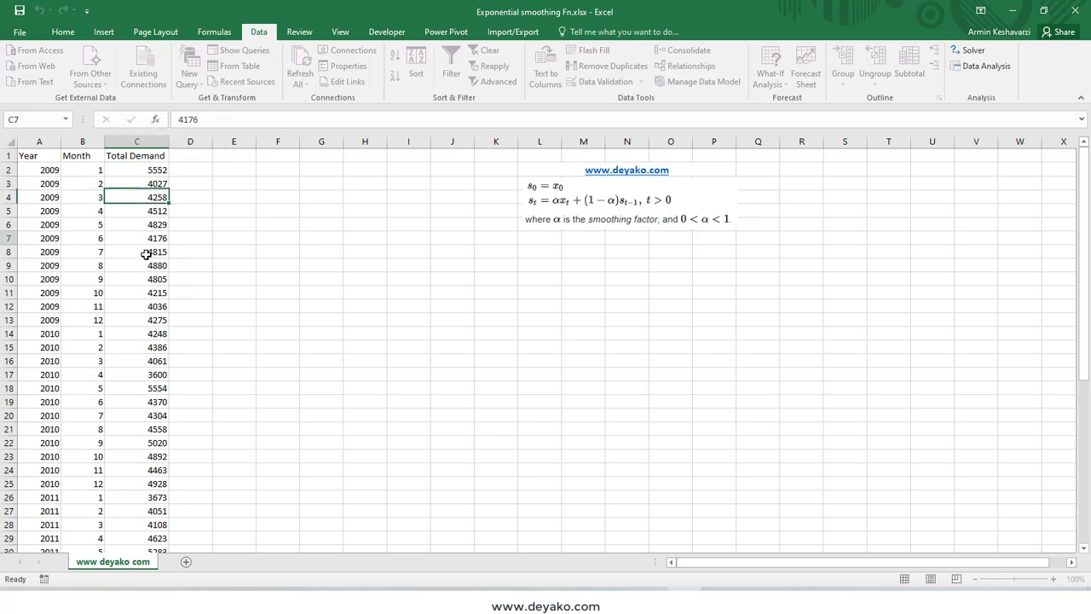
pyautogui.scroll(-4, 156, 341)
pyautogui.scroll(-6, 158, 477)
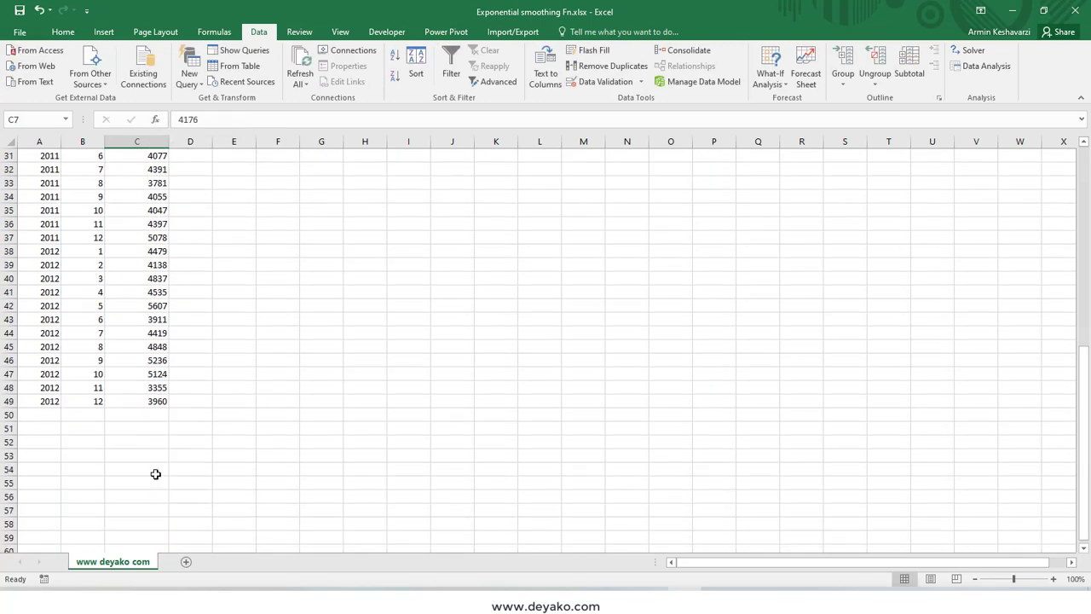
pyautogui.click(157, 412)
pyautogui.scroll(5, 157, 412)
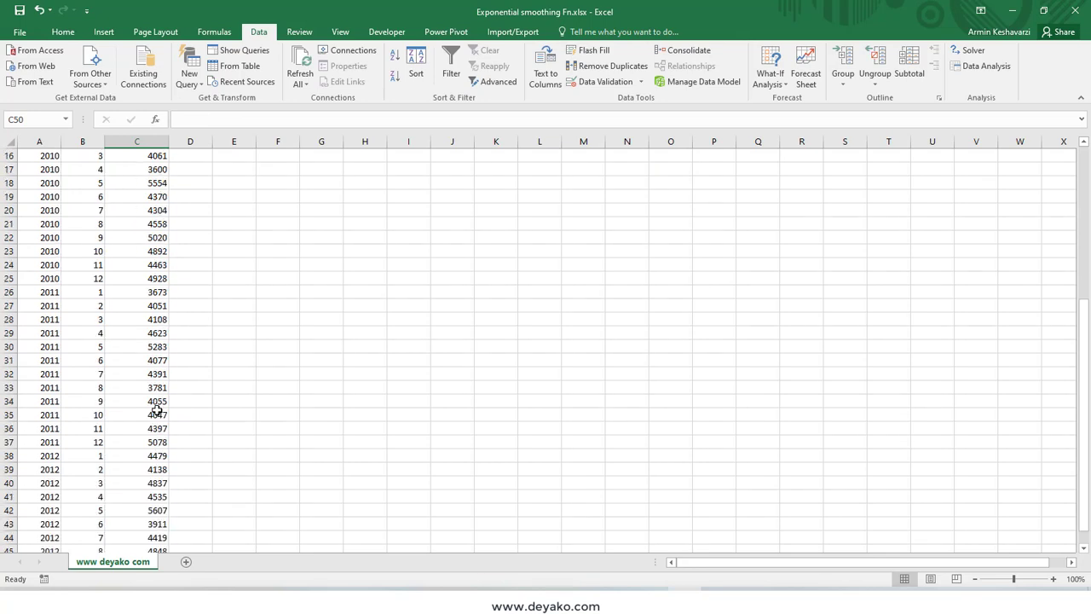
pyautogui.scroll(4, 153, 402)
pyautogui.scroll(1, 127, 324)
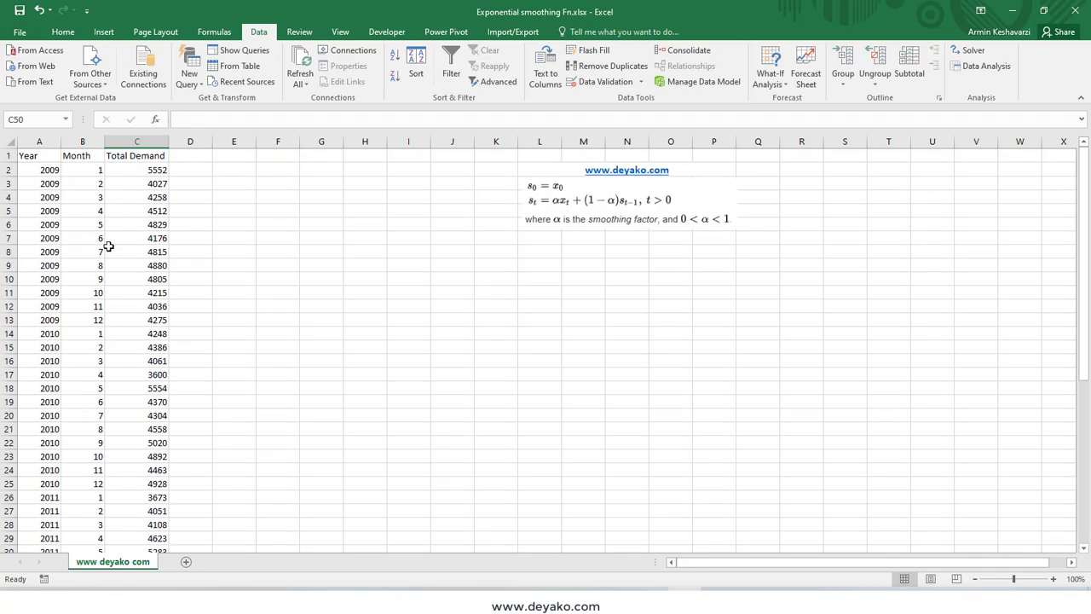
pyautogui.click(151, 170)
pyautogui.doubleClick(154, 170)
pyautogui.doubleClick(155, 170)
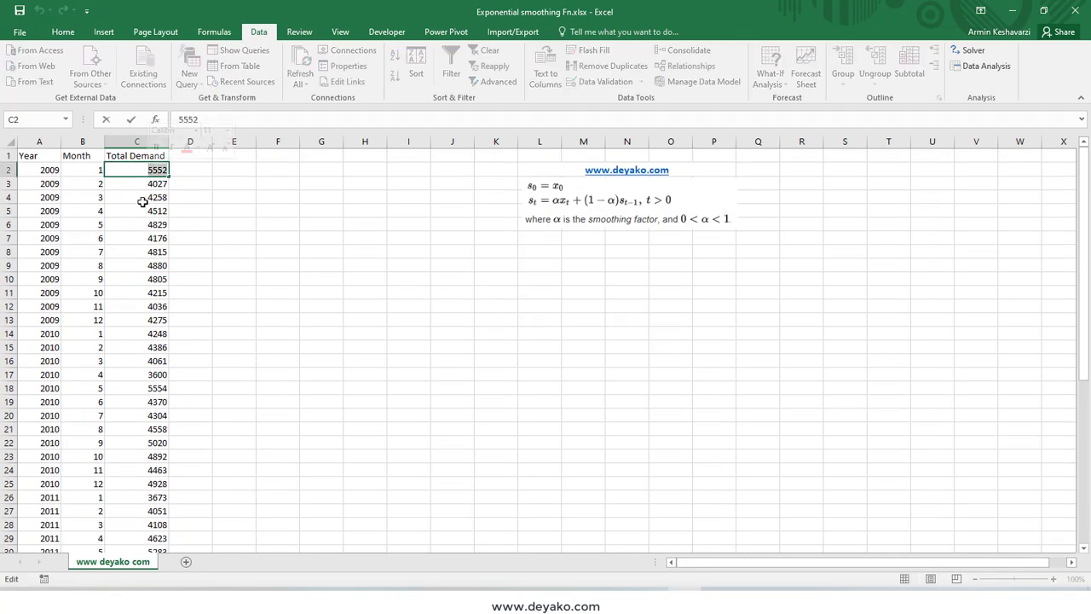
pyautogui.click(142, 201)
pyautogui.scroll(-8, 143, 299)
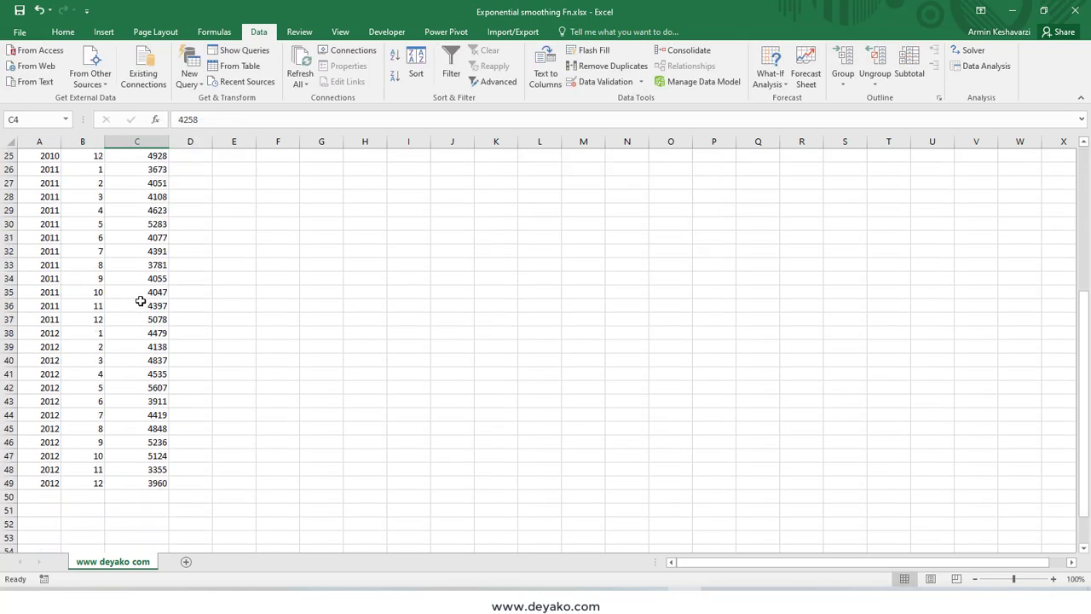
pyautogui.scroll(-3, 140, 331)
pyautogui.click(150, 360)
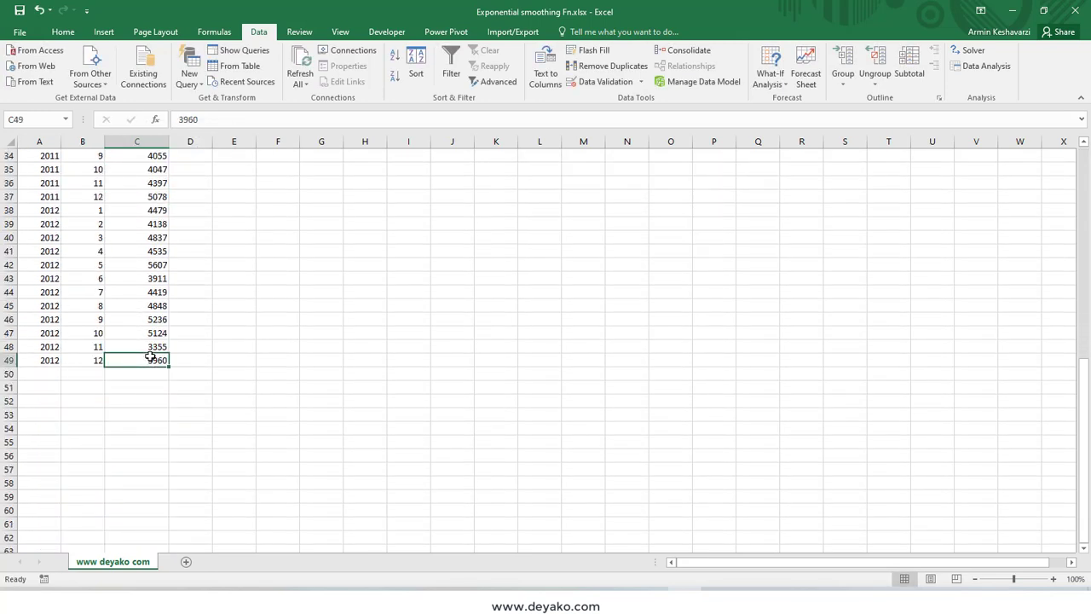
pyautogui.doubleClick(149, 360)
pyautogui.press('Return')
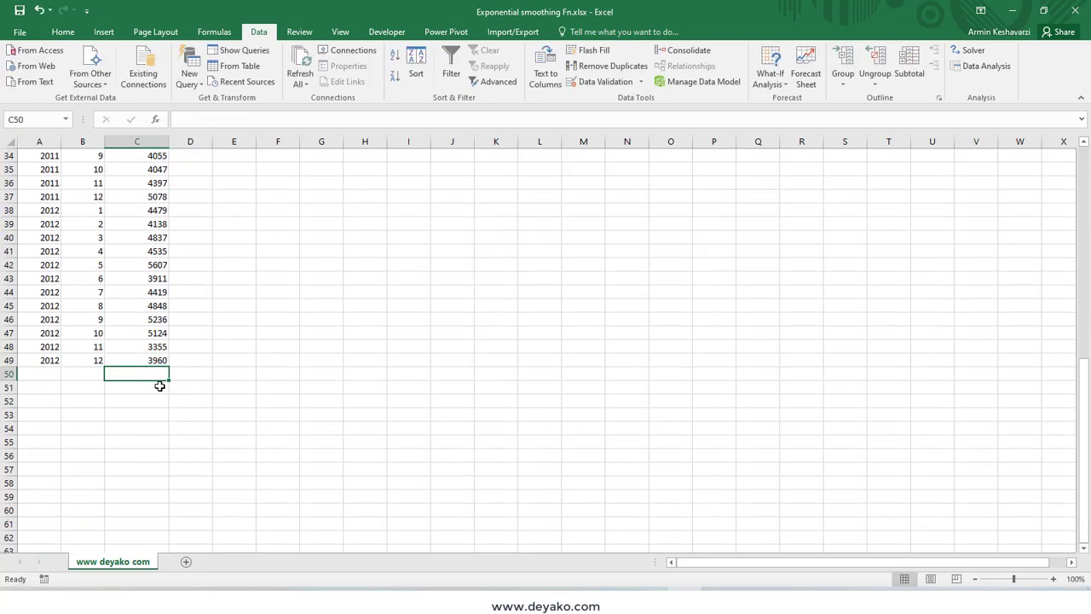
pyautogui.scroll(11, 358, 205)
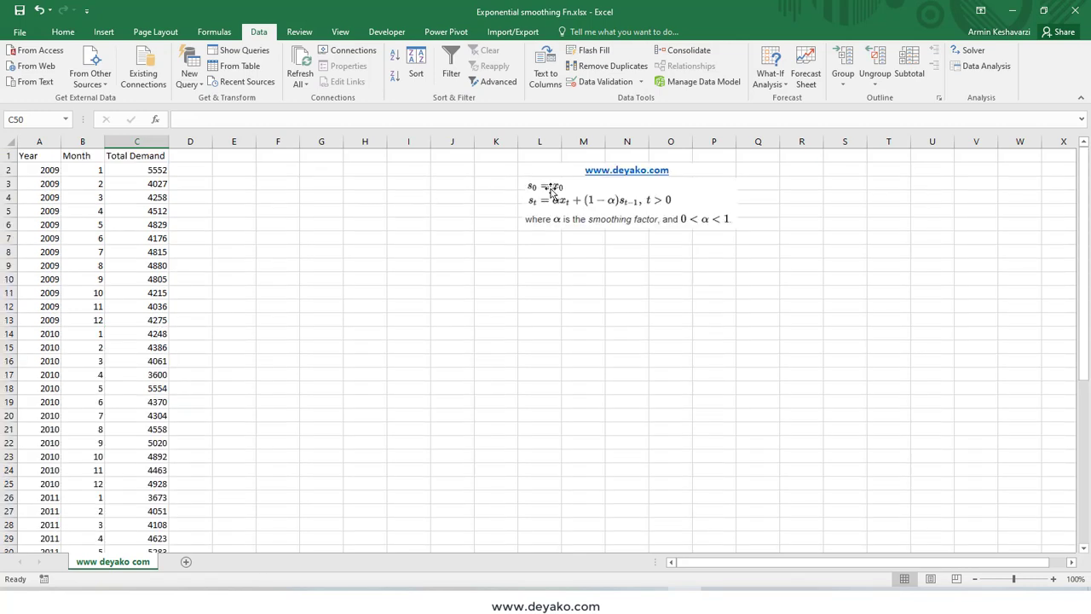
pyautogui.click(601, 204)
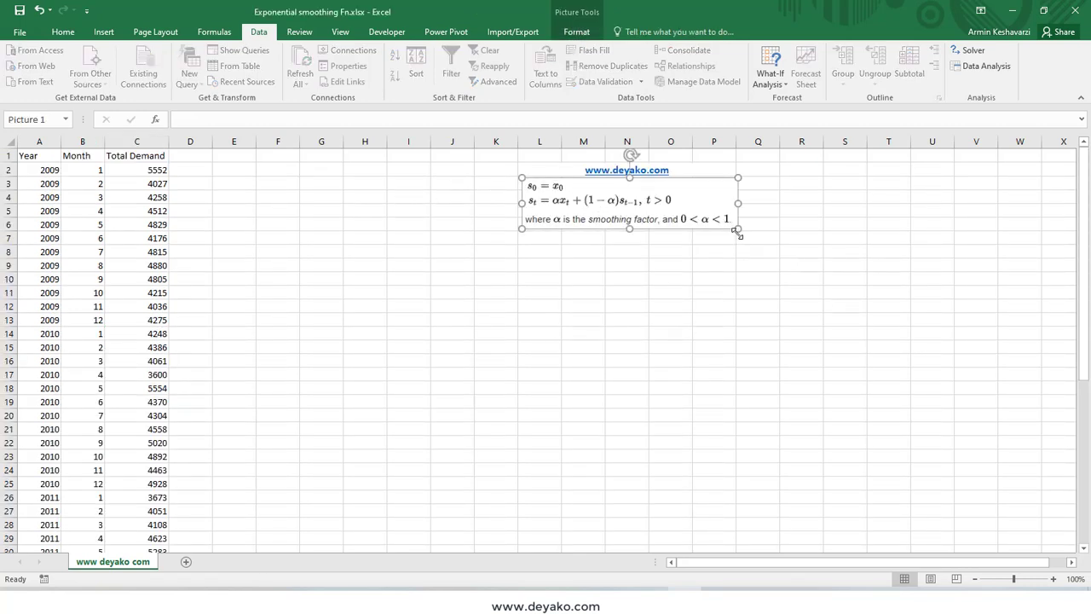
# Drag the formula picture's corner to enlarge it, then deselect it by clicking D3.
pyautogui.moveTo(738, 228); pyautogui.dragTo(792, 241)
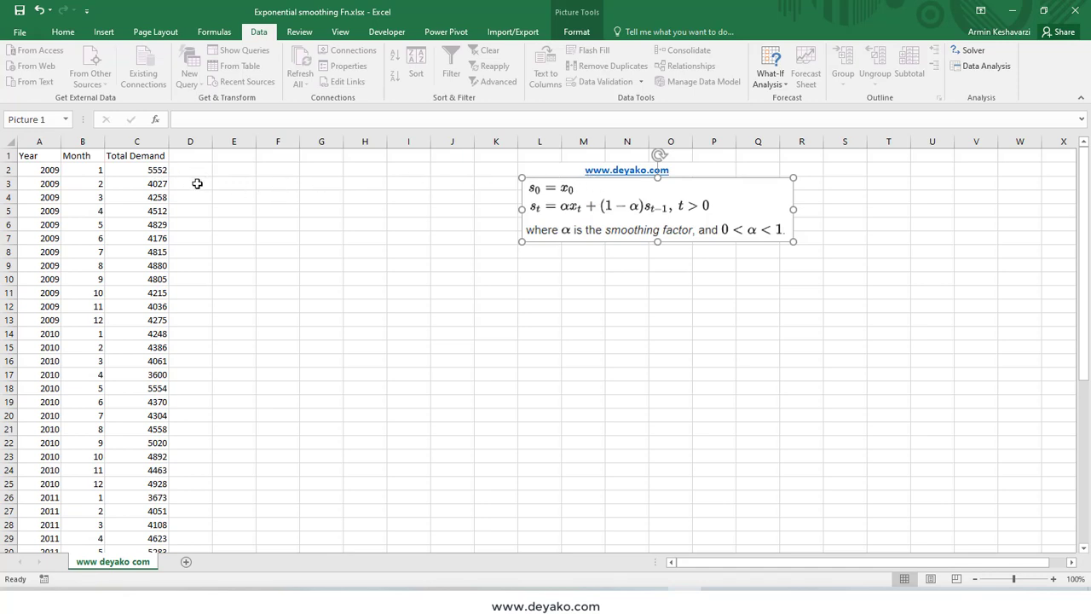
pyautogui.click(197, 183)
pyautogui.click(197, 173)
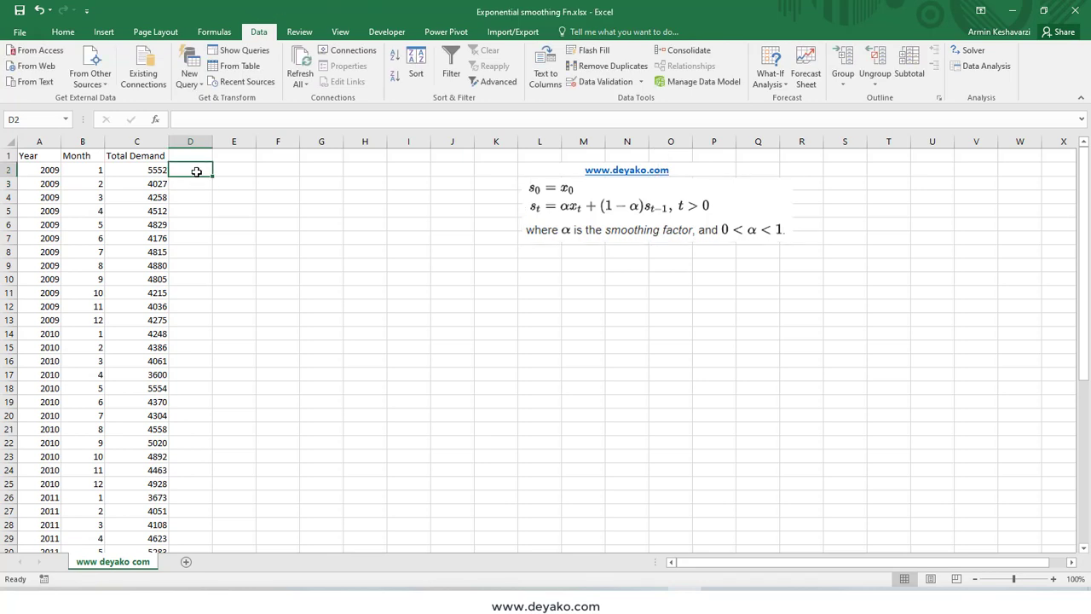
pyautogui.click(162, 170)
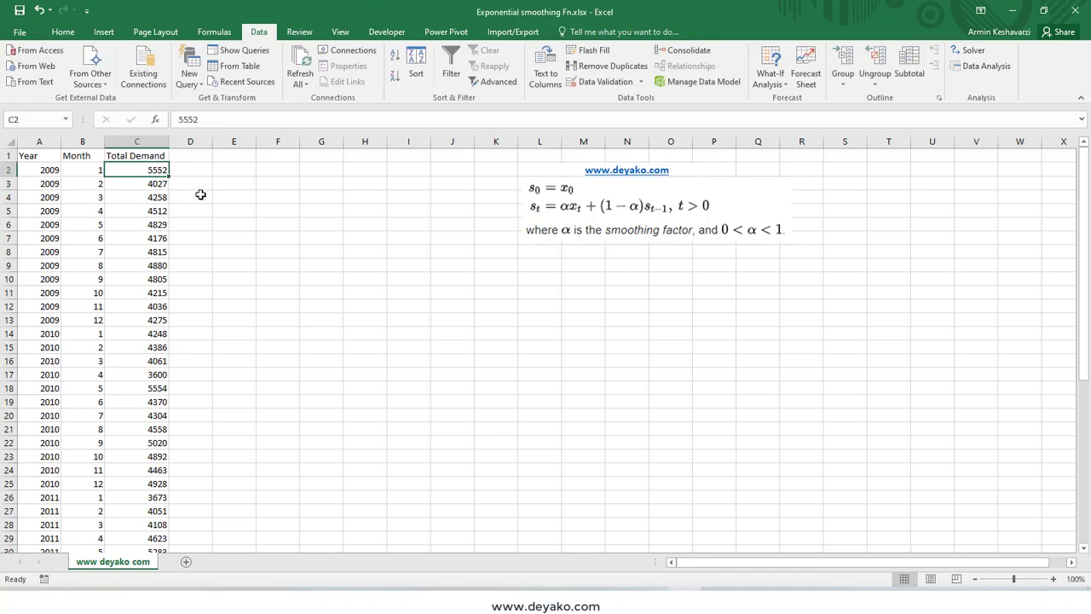
pyautogui.click(197, 184)
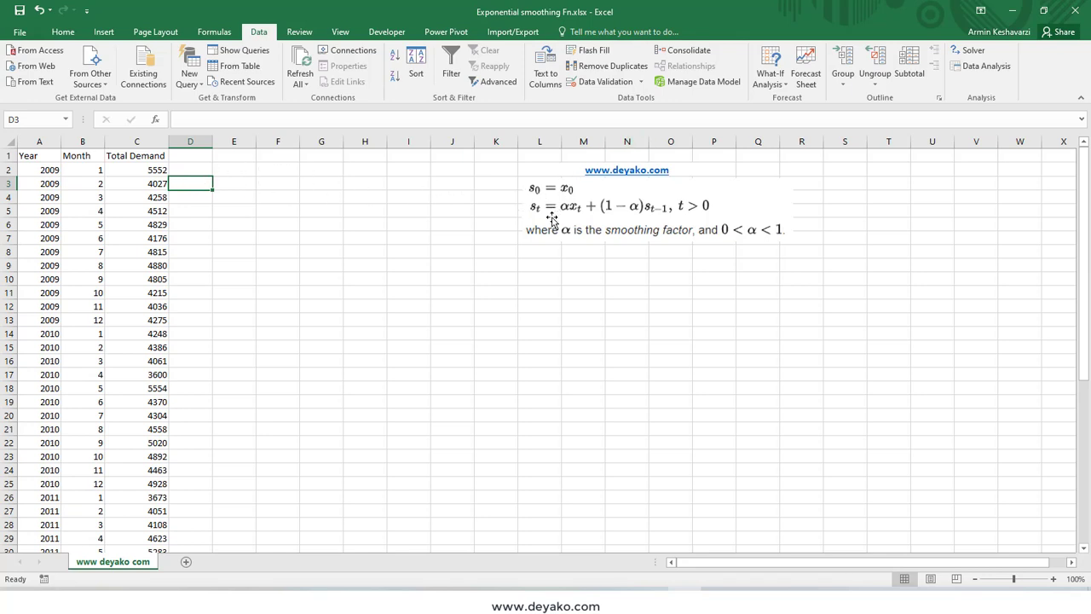
pyautogui.click(204, 196)
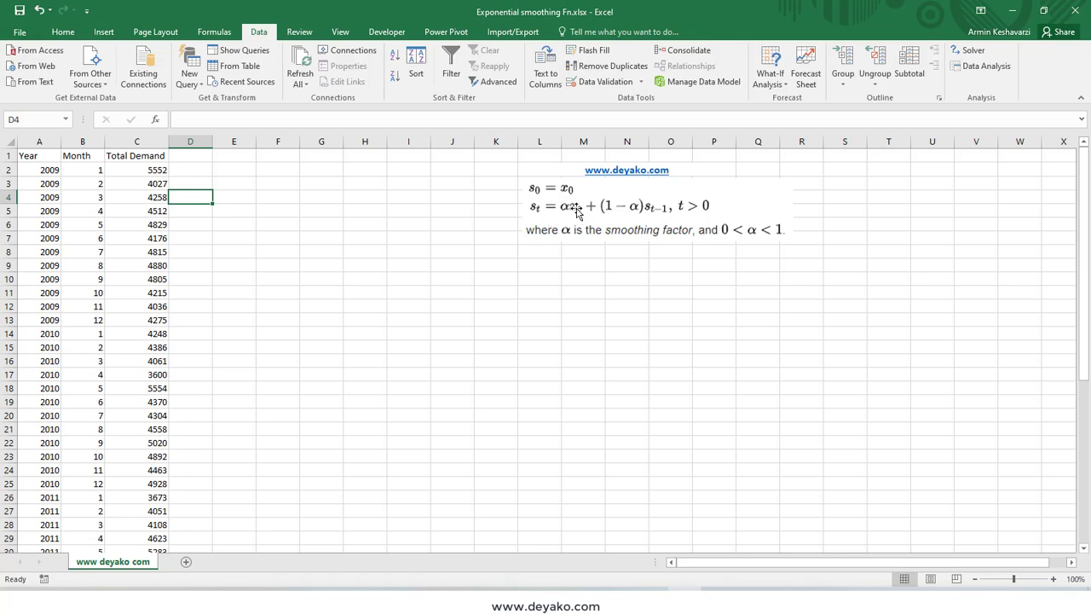
pyautogui.click(142, 182)
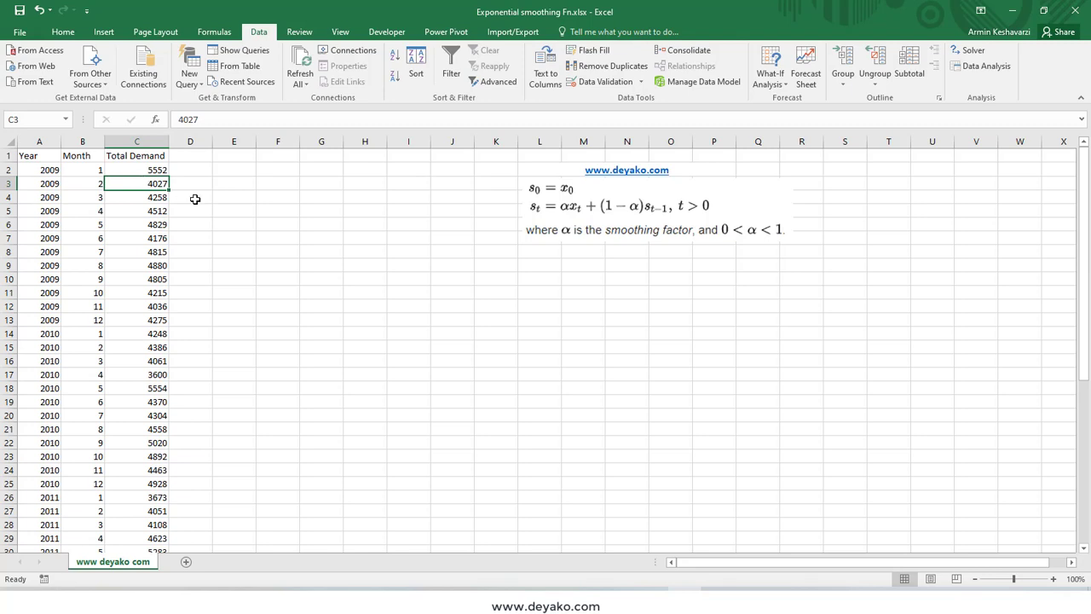
pyautogui.click(189, 199)
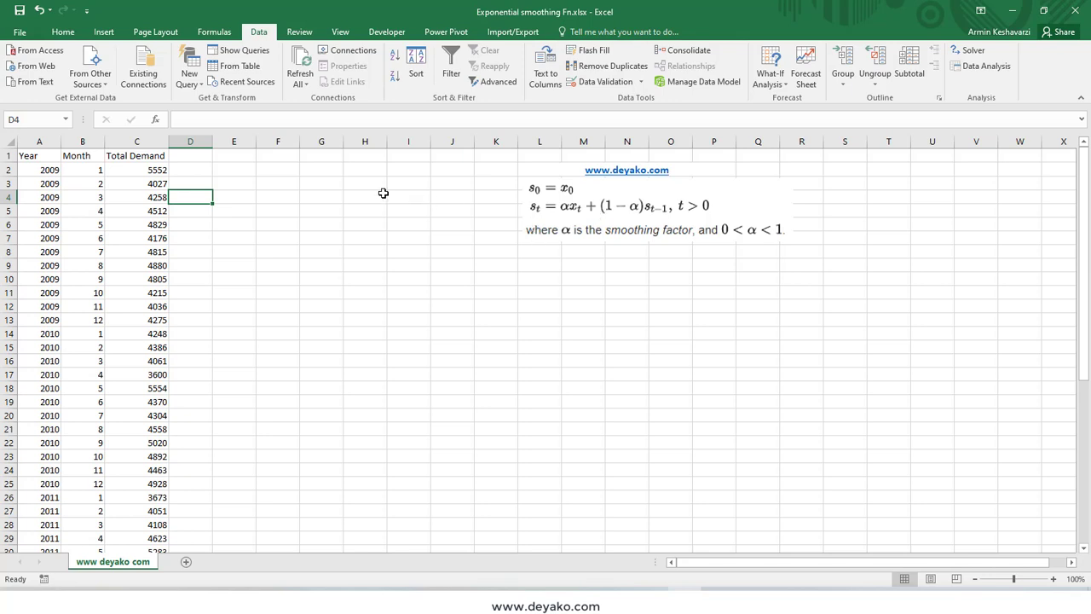
pyautogui.write('=')
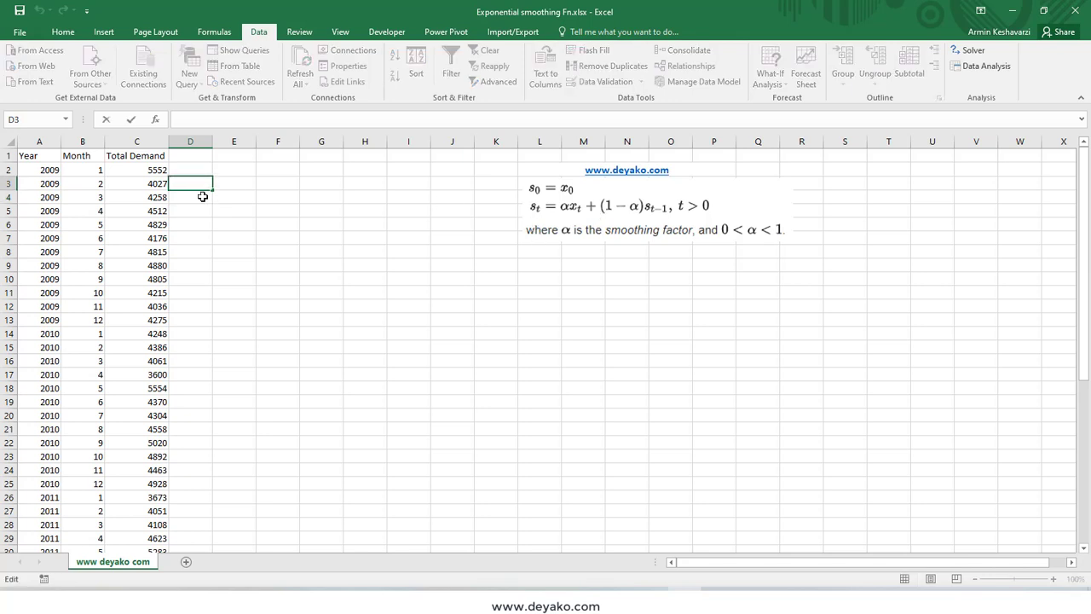
pyautogui.press('F2')
pyautogui.click(554, 229)
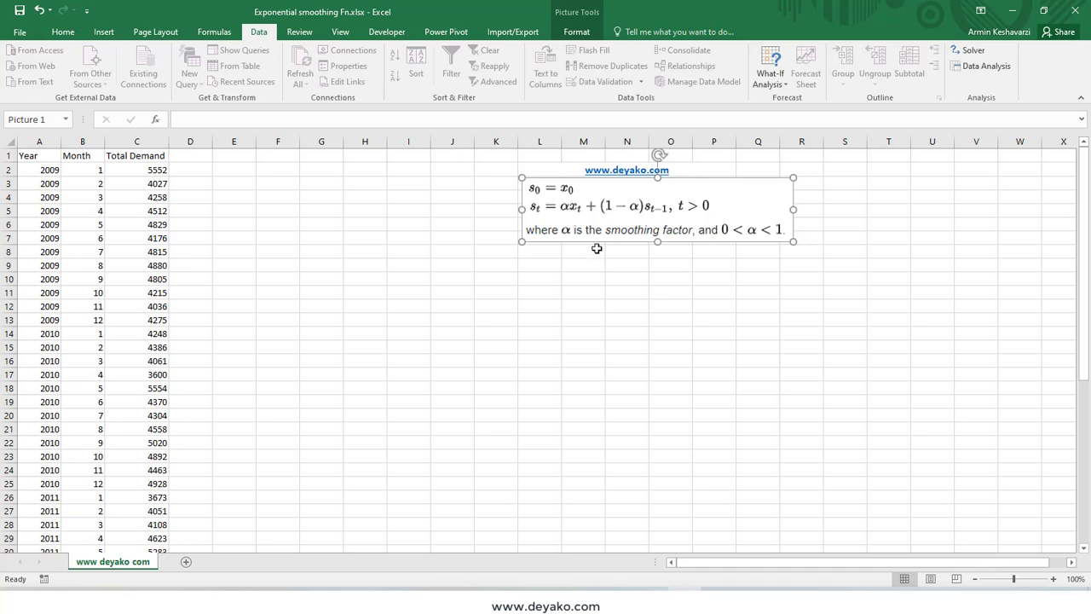
pyautogui.scroll(-5, 266, 426)
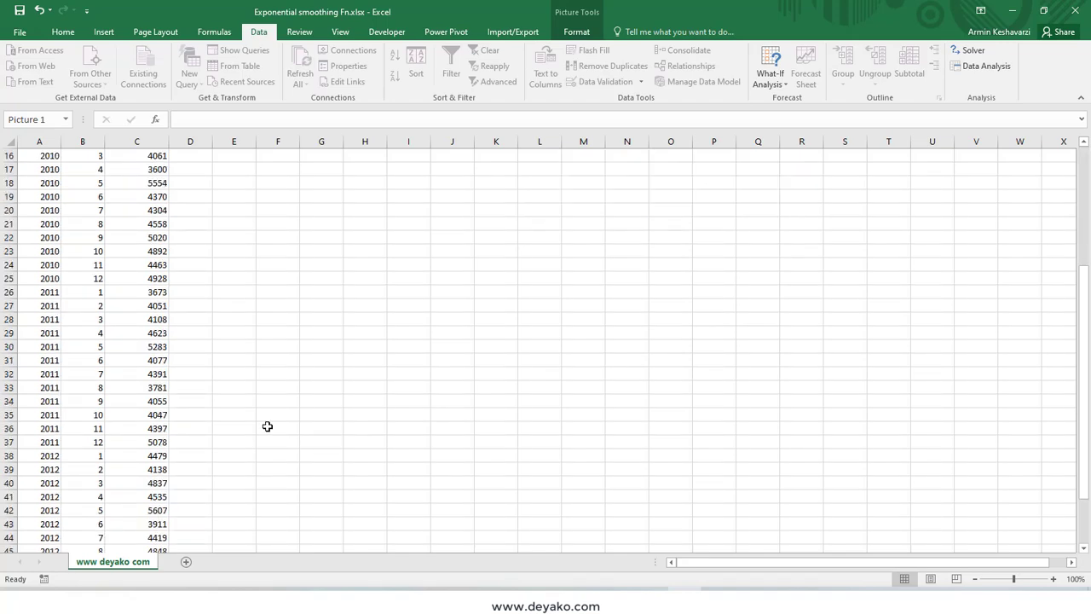
pyautogui.scroll(-7, 247, 413)
pyautogui.scroll(2, 167, 377)
pyautogui.click(143, 401)
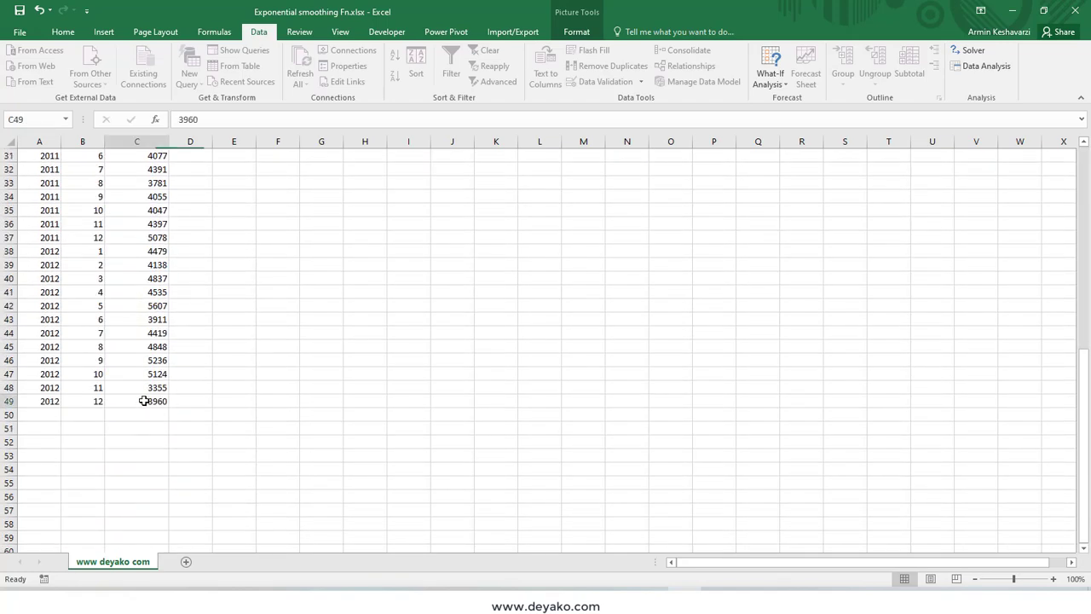
pyautogui.moveTo(143, 400); pyautogui.dragTo(146, 289)
pyautogui.click(125, 410)
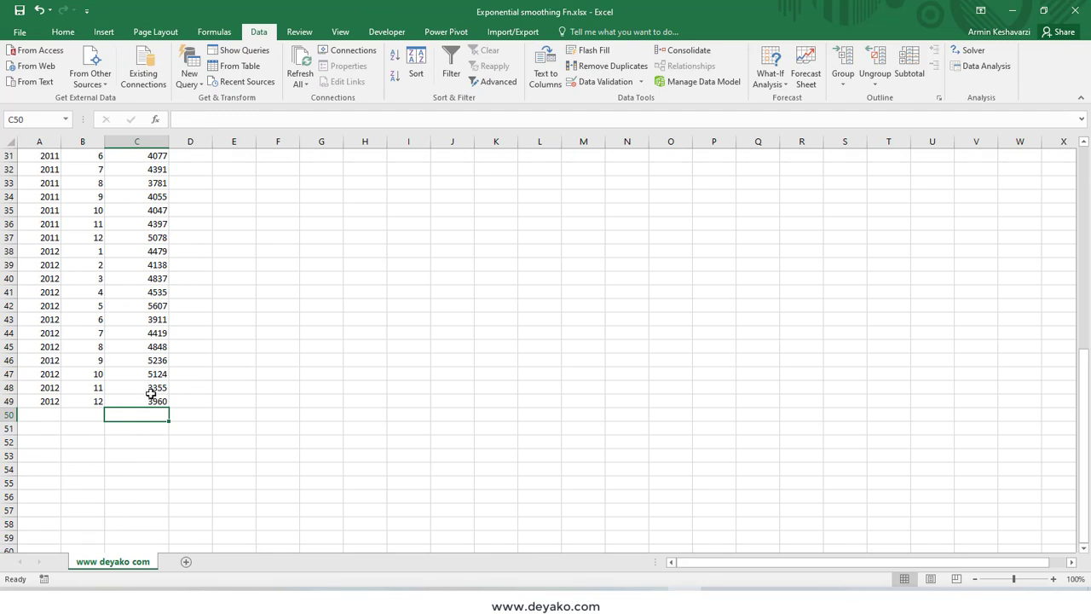
pyautogui.click(152, 396)
pyautogui.moveTo(151, 397); pyautogui.dragTo(160, 375)
pyautogui.click(162, 399)
pyautogui.click(160, 390)
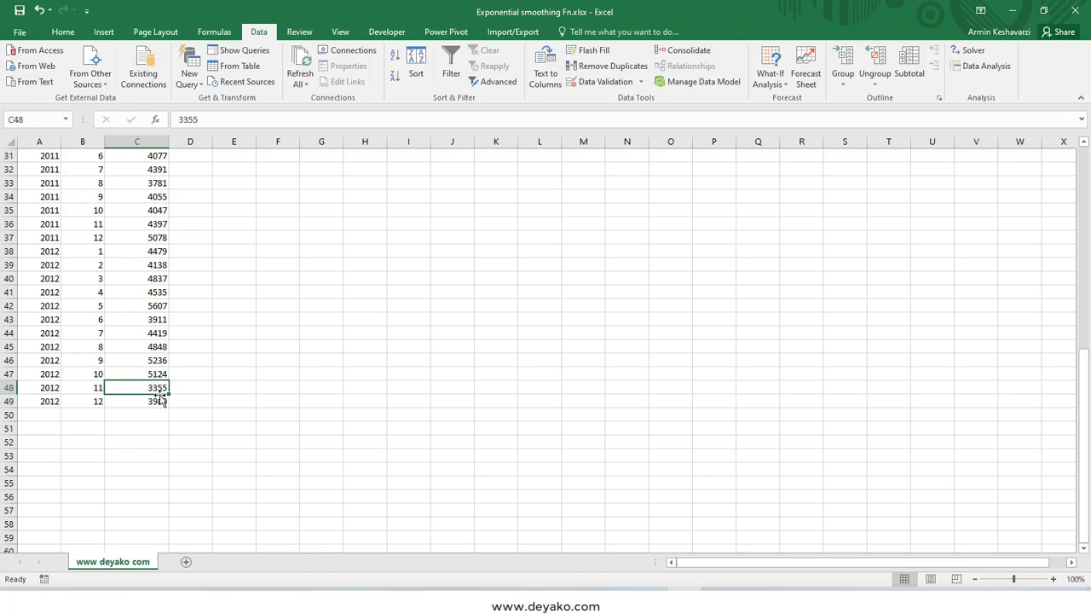
pyautogui.doubleClick(156, 402)
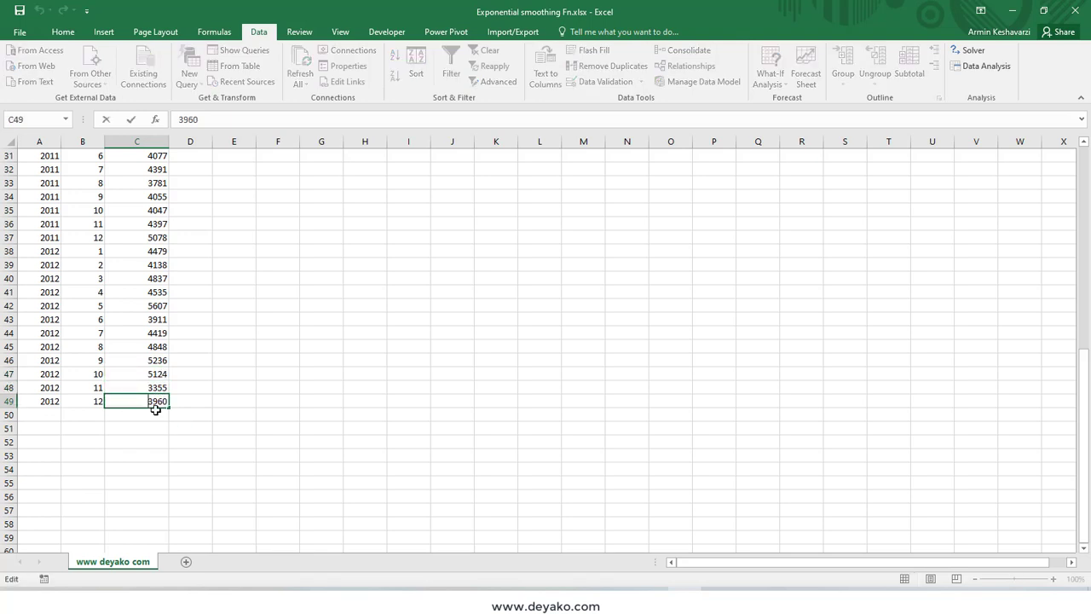
pyautogui.click(159, 416)
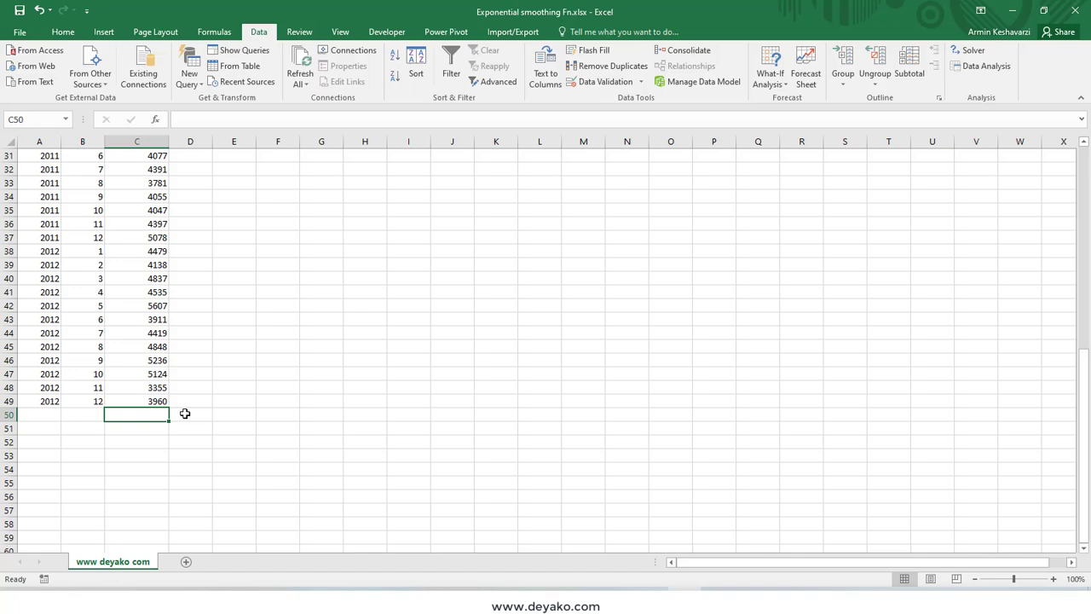
pyautogui.scroll(1, 184, 414)
pyautogui.scroll(1, 418, 363)
pyautogui.scroll(3, 419, 363)
pyautogui.scroll(-4, 418, 363)
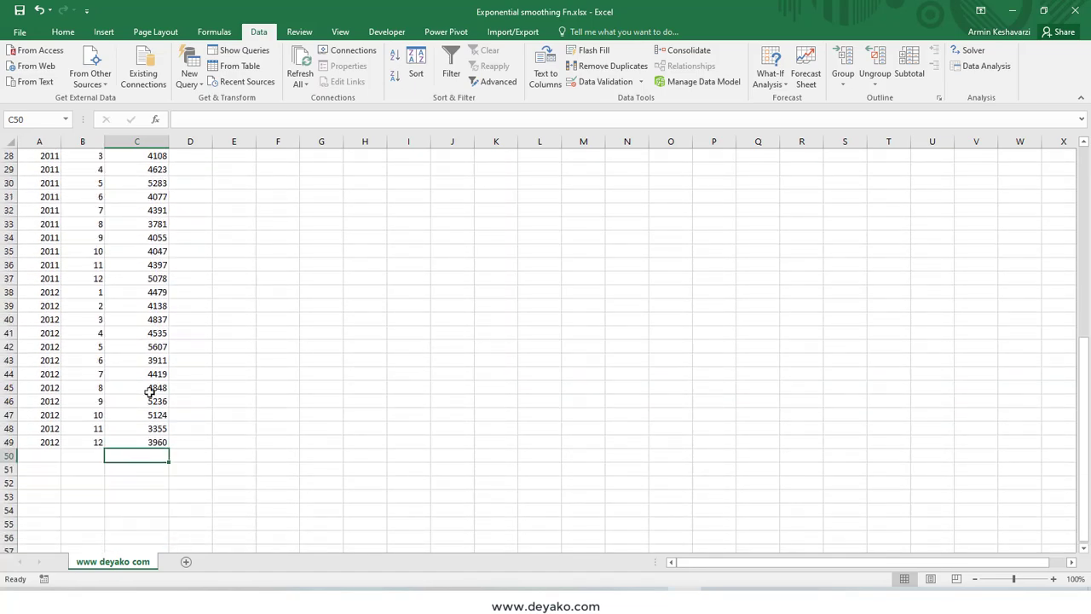
pyautogui.scroll(3, 153, 443)
pyautogui.moveTo(157, 483)
pyautogui.mouseDown()
pyautogui.moveTo(157, 320)
pyautogui.moveTo(135, 173)
pyautogui.mouseUp()
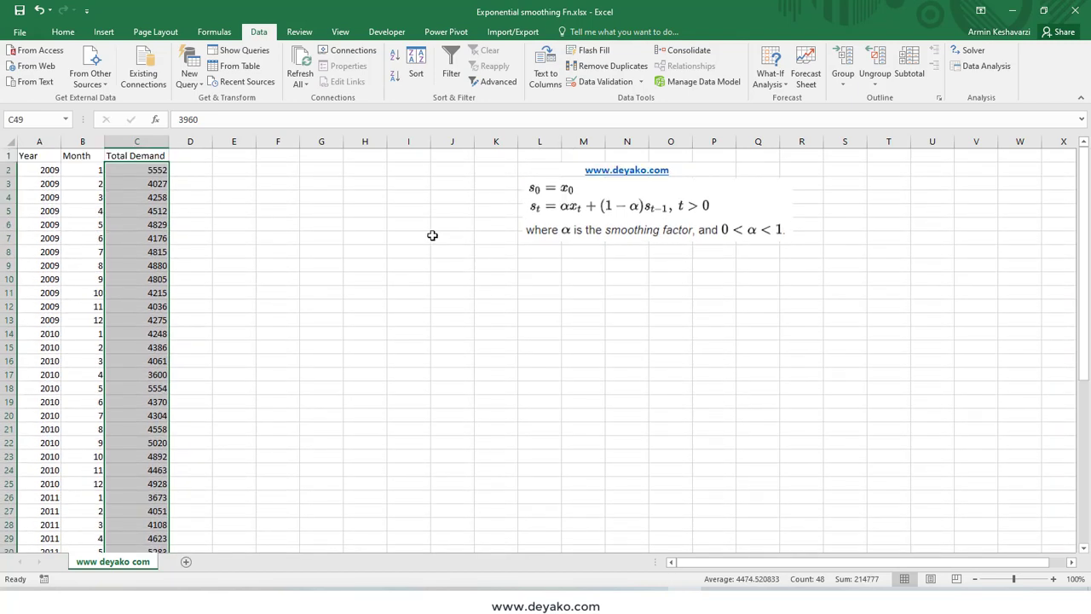
pyautogui.click(628, 237)
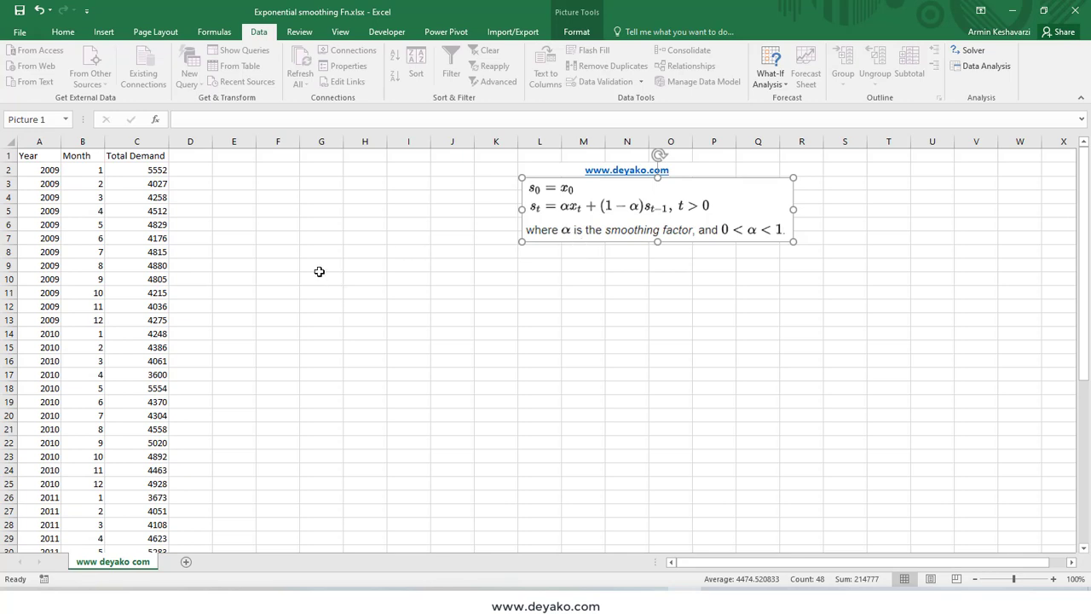
# Choose Exponential Smoothing from the Data Analysis tool list.
pyautogui.click(989, 66)
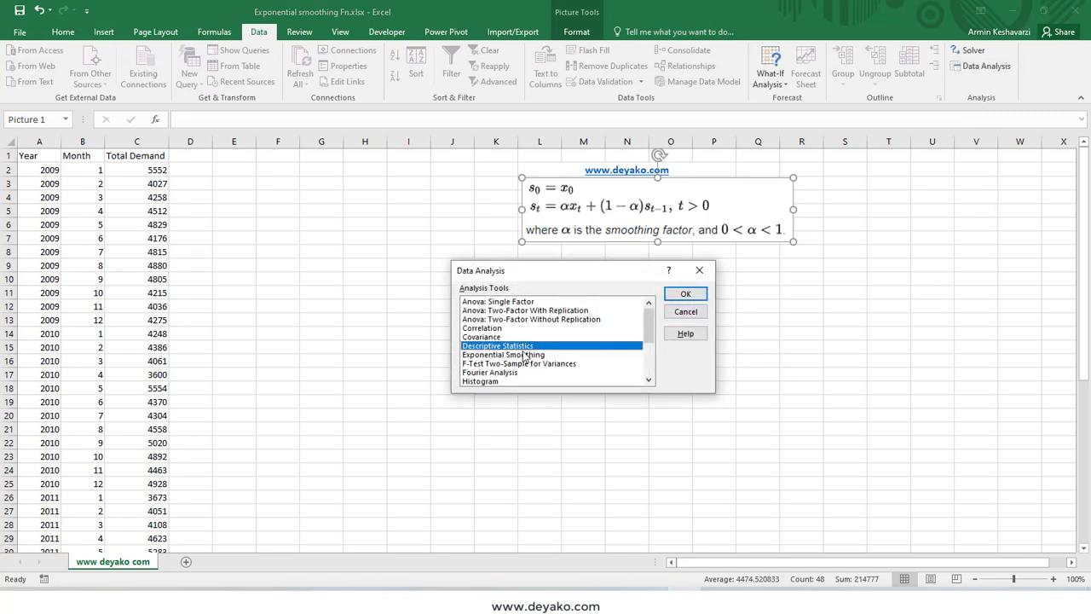
pyautogui.click(522, 354)
pyautogui.click(685, 293)
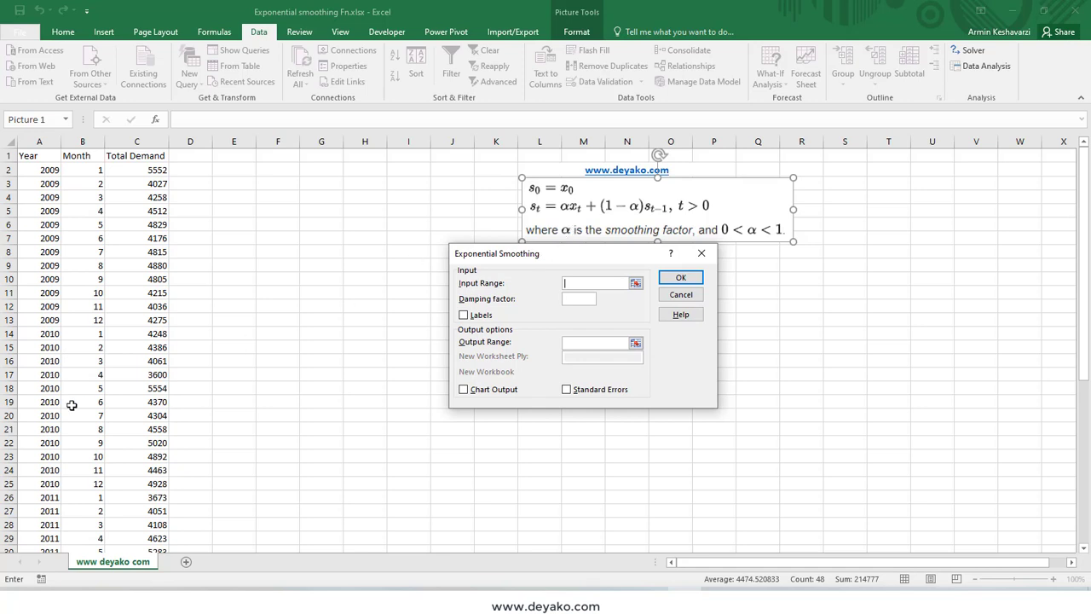
# Run Exponential Smoothing on $C$2:$C$49, damping 0.8, output $D$2, with chart and standard errors.
pyautogui.click(145, 181)
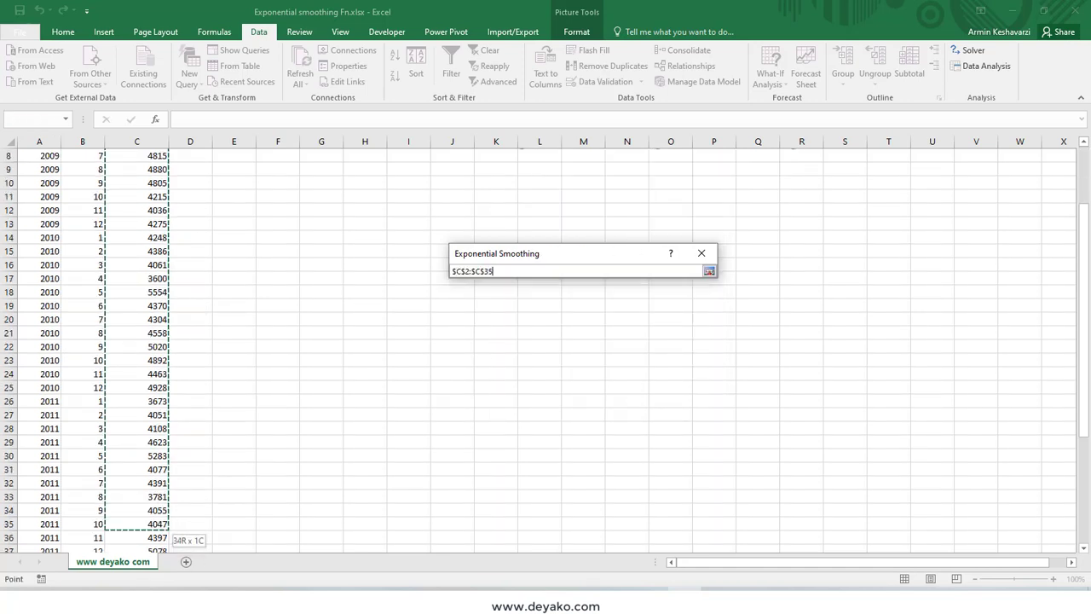
pyautogui.moveTo(145, 181)
pyautogui.mouseDown()
pyautogui.moveTo(161, 533)
pyautogui.moveTo(139, 526)
pyautogui.mouseUp()
pyautogui.scroll(7, 384, 374)
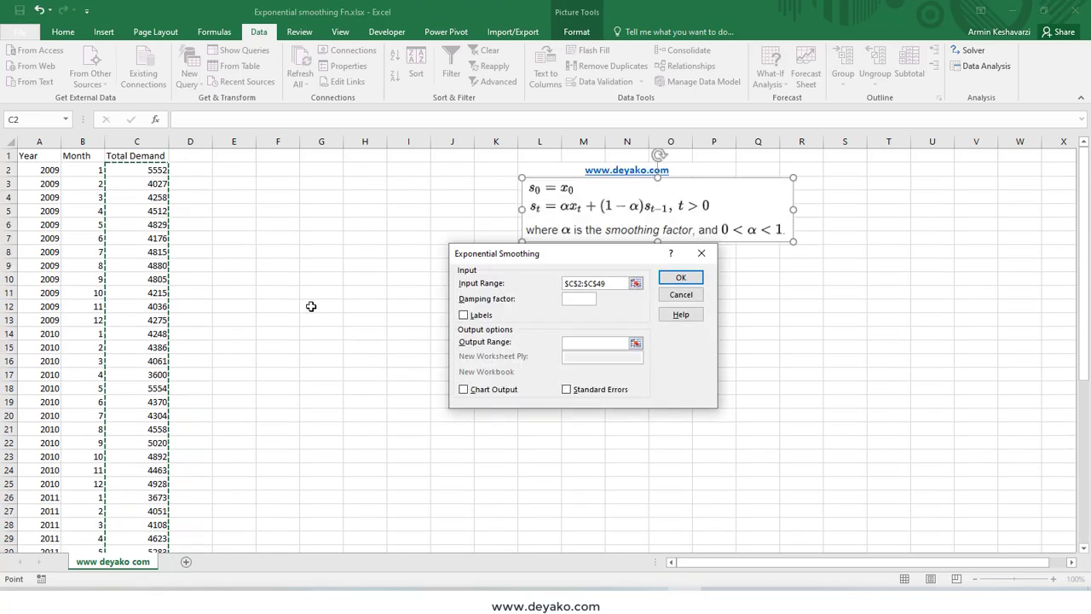
pyautogui.doubleClick(580, 283)
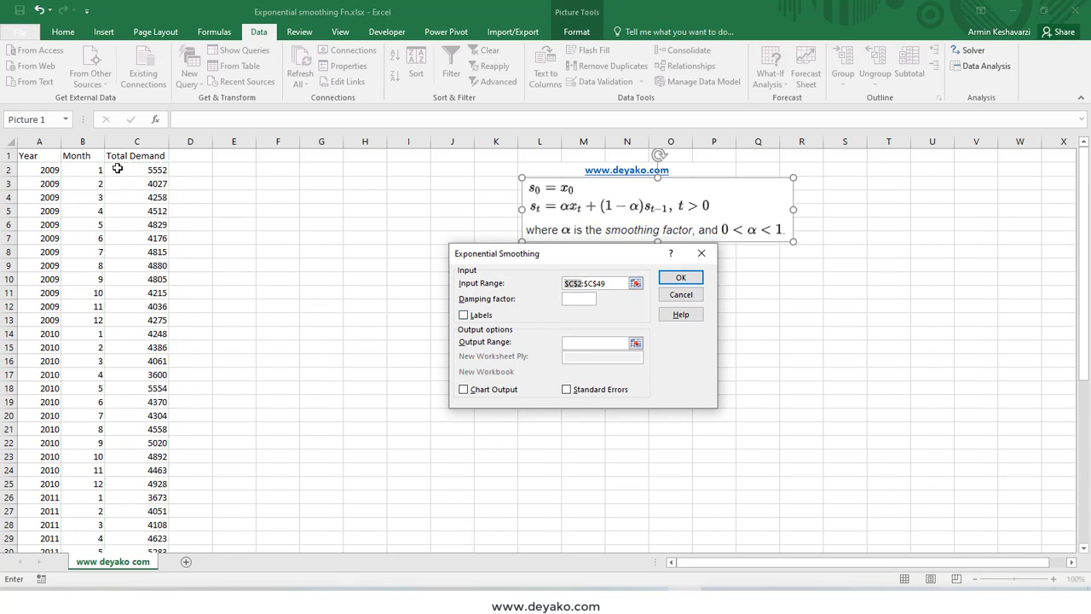
pyautogui.click(583, 283)
pyautogui.click(578, 304)
pyautogui.write('0.8')
pyautogui.click(592, 341)
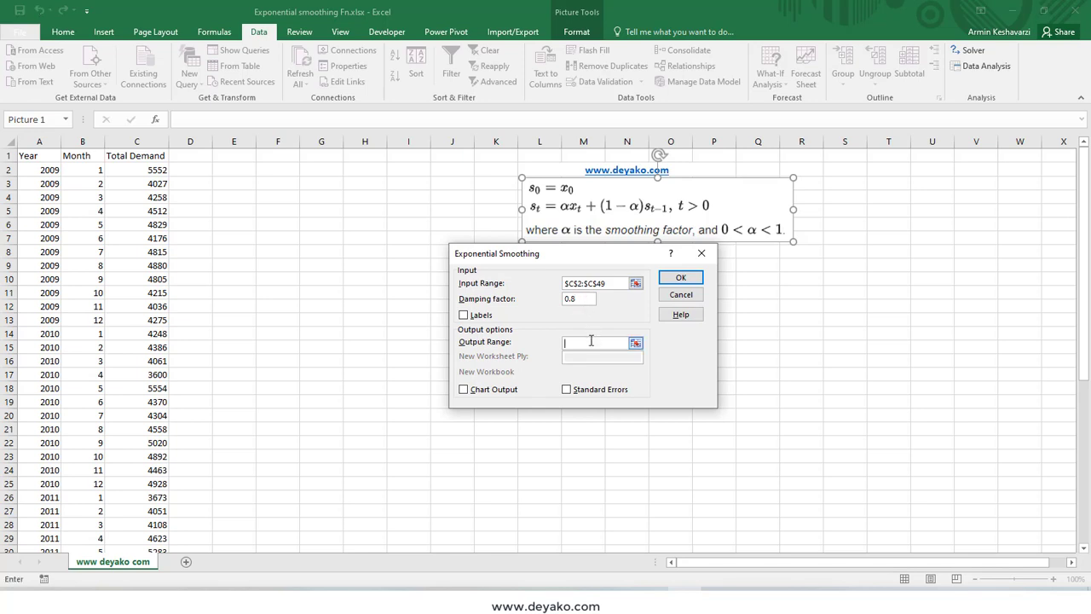
pyautogui.click(190, 171)
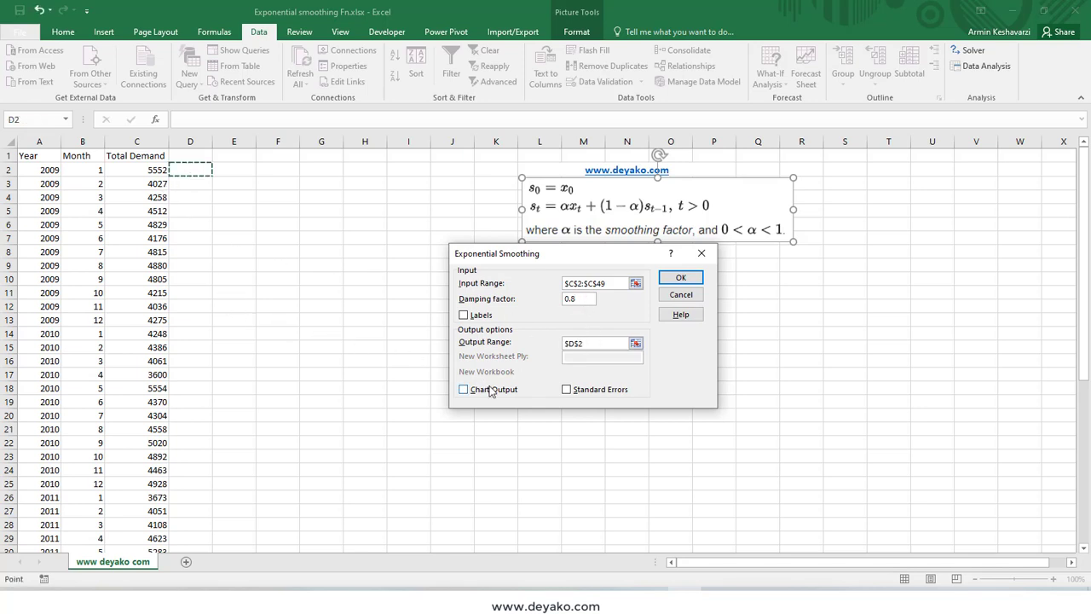
pyautogui.click(488, 389)
pyautogui.click(576, 392)
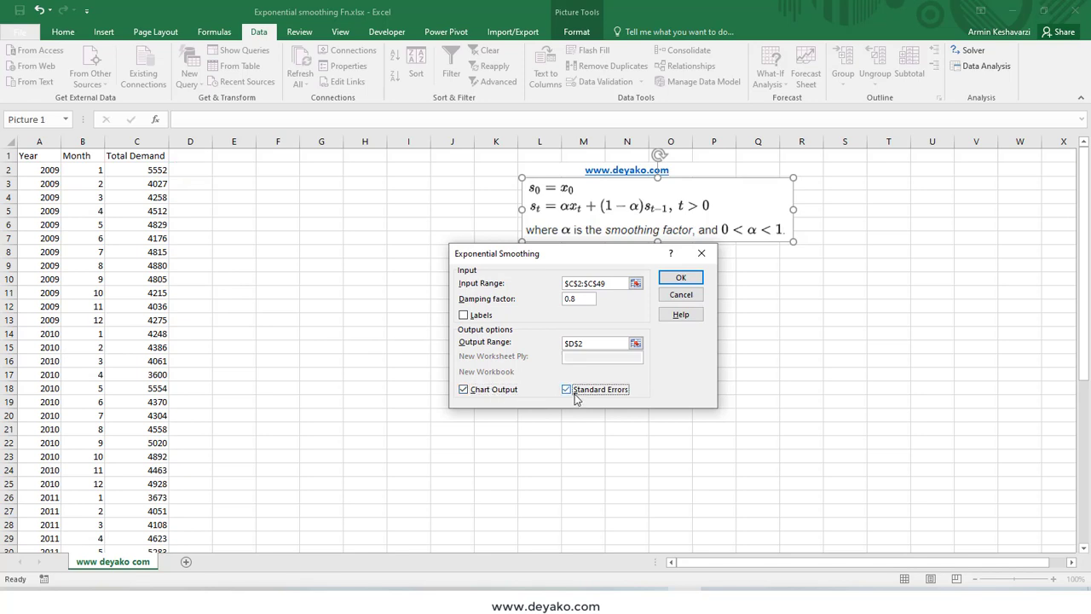
pyautogui.click(682, 279)
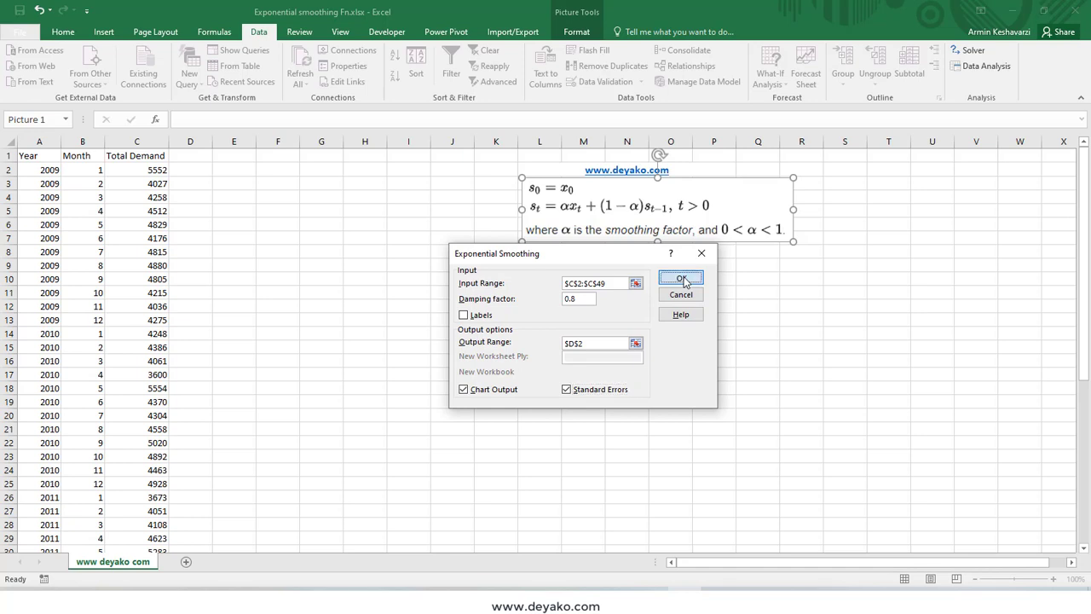
# Move the Actual-versus-Forecast chart below the formula picture and enlarge it beside the data.
pyautogui.click(341, 182)
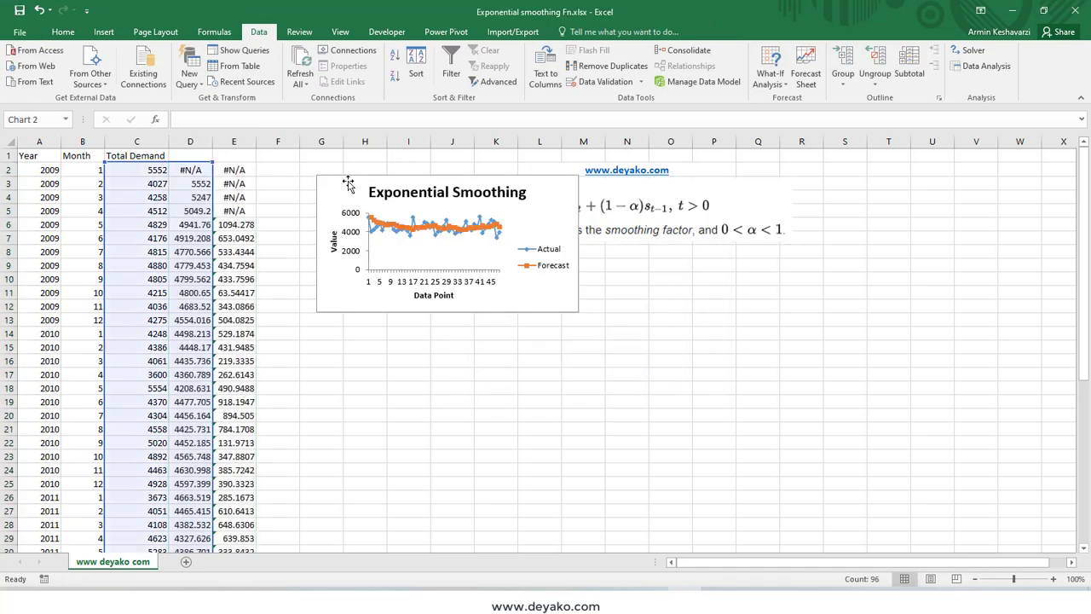
pyautogui.moveTo(331, 186); pyautogui.dragTo(534, 264)
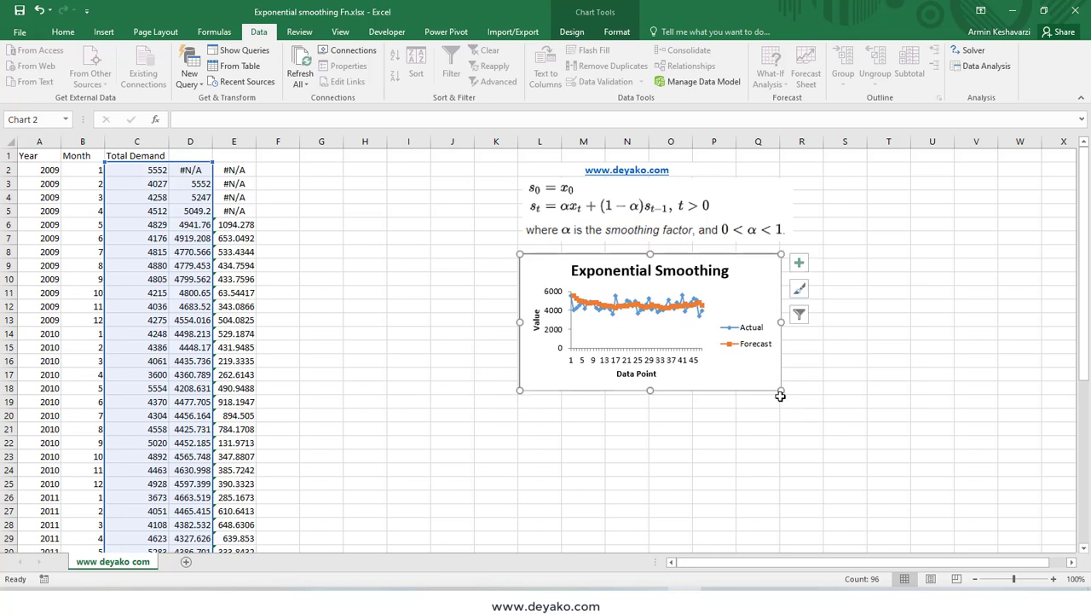
pyautogui.moveTo(781, 390); pyautogui.dragTo(1036, 500)
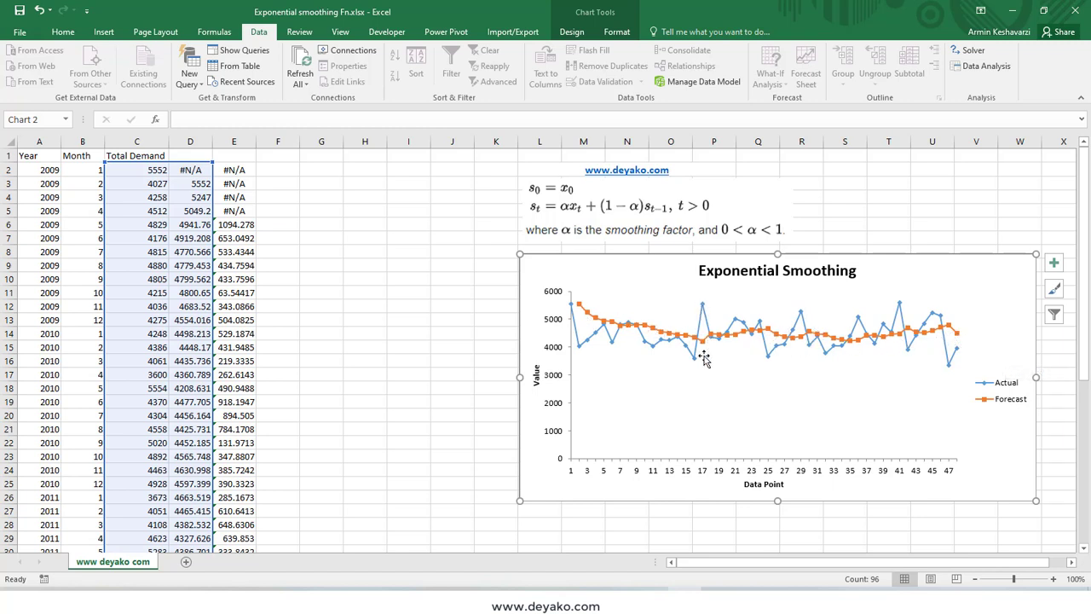
pyautogui.click(702, 305)
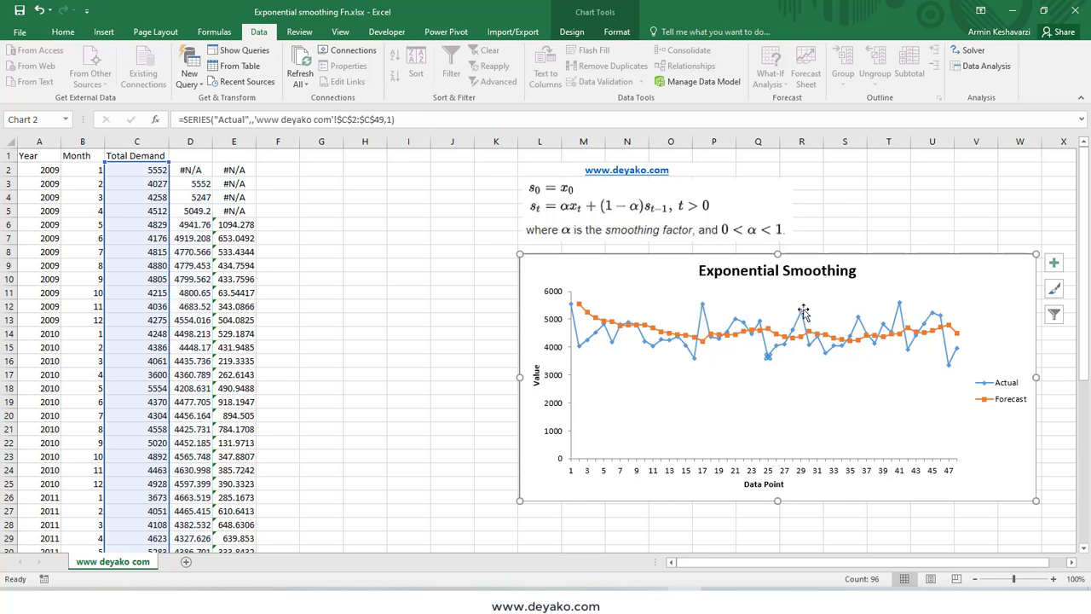
pyautogui.click(841, 316)
pyautogui.click(858, 317)
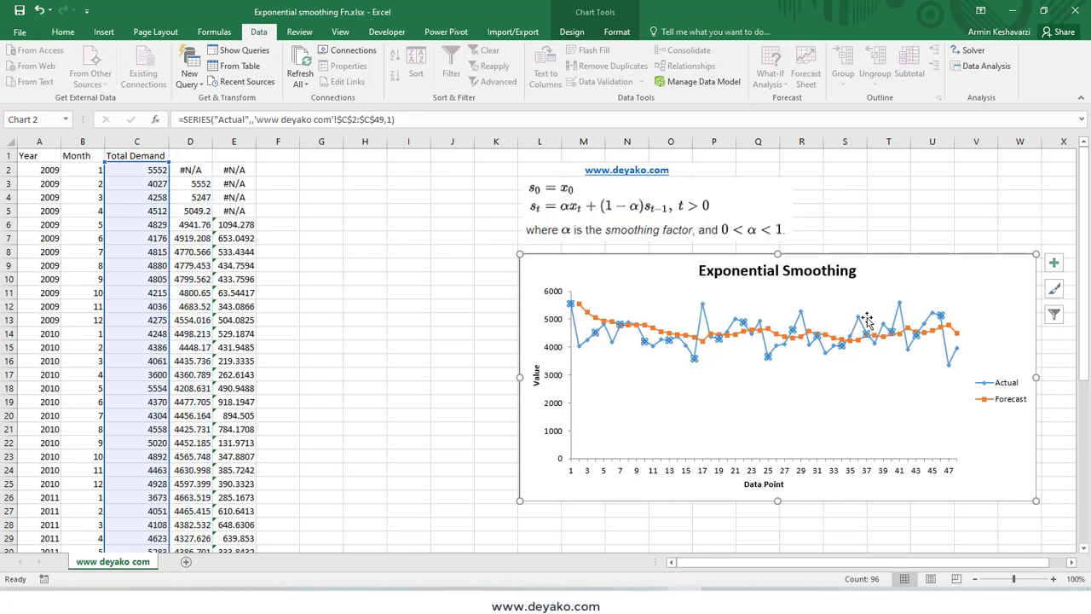
pyautogui.click(908, 349)
pyautogui.click(706, 314)
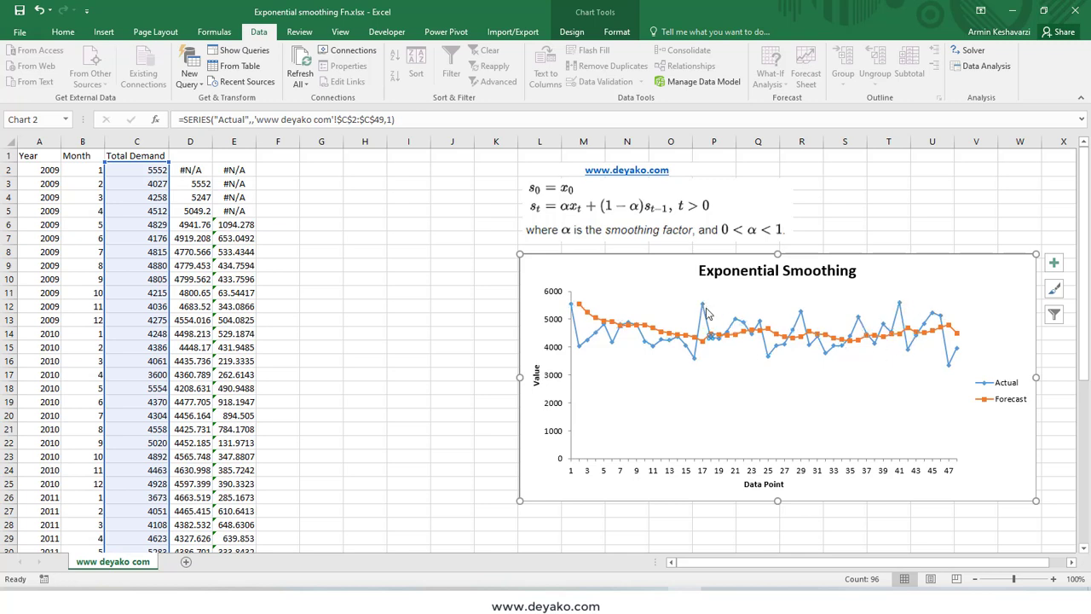
pyautogui.click(701, 305)
pyautogui.click(768, 355)
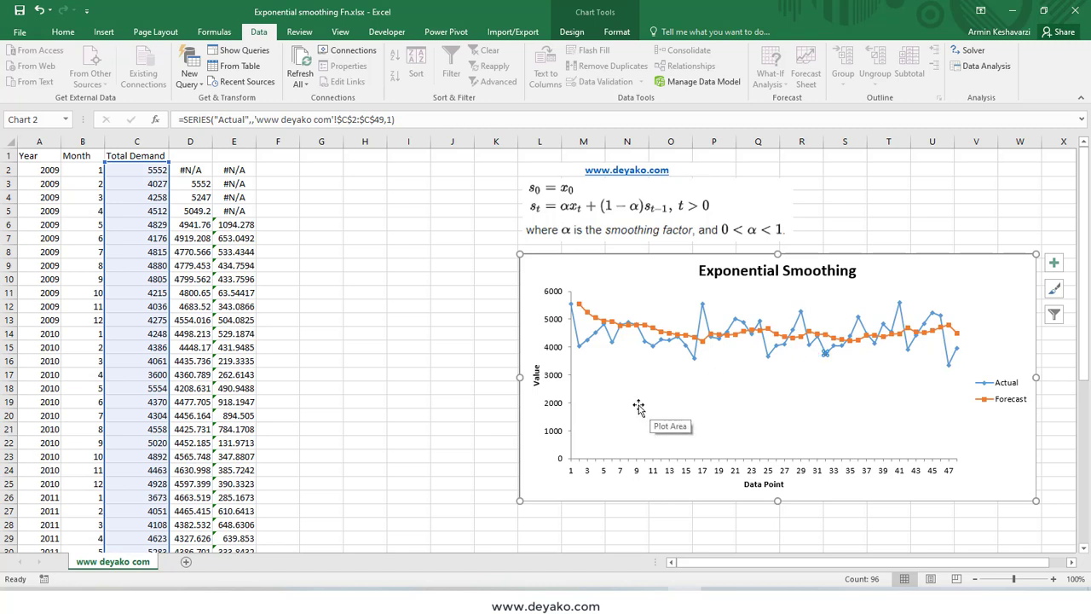
pyautogui.moveTo(584, 263); pyautogui.dragTo(585, 260)
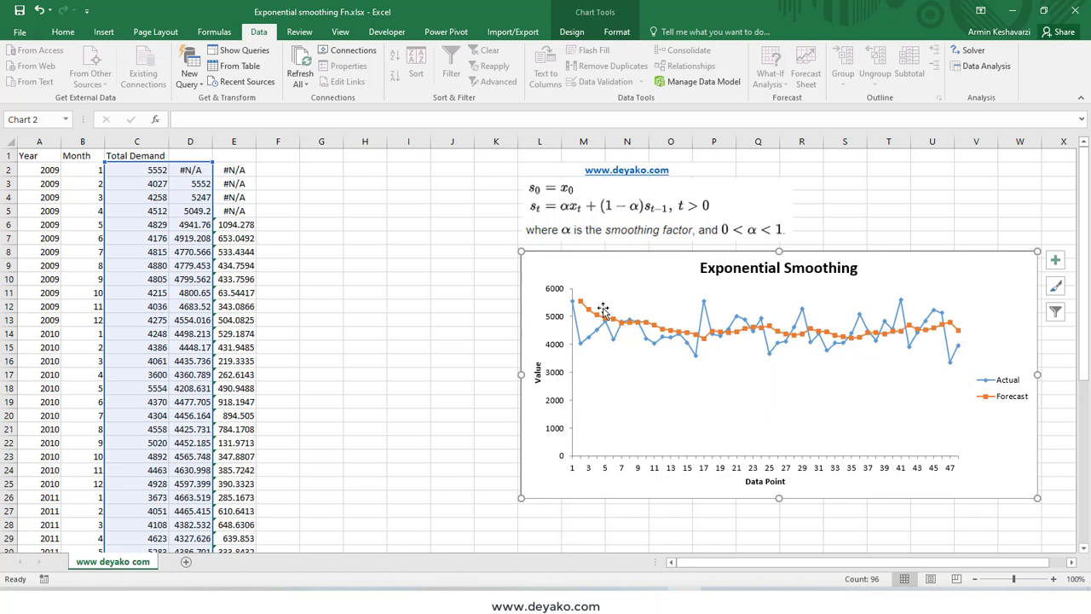
pyautogui.moveTo(705, 305)
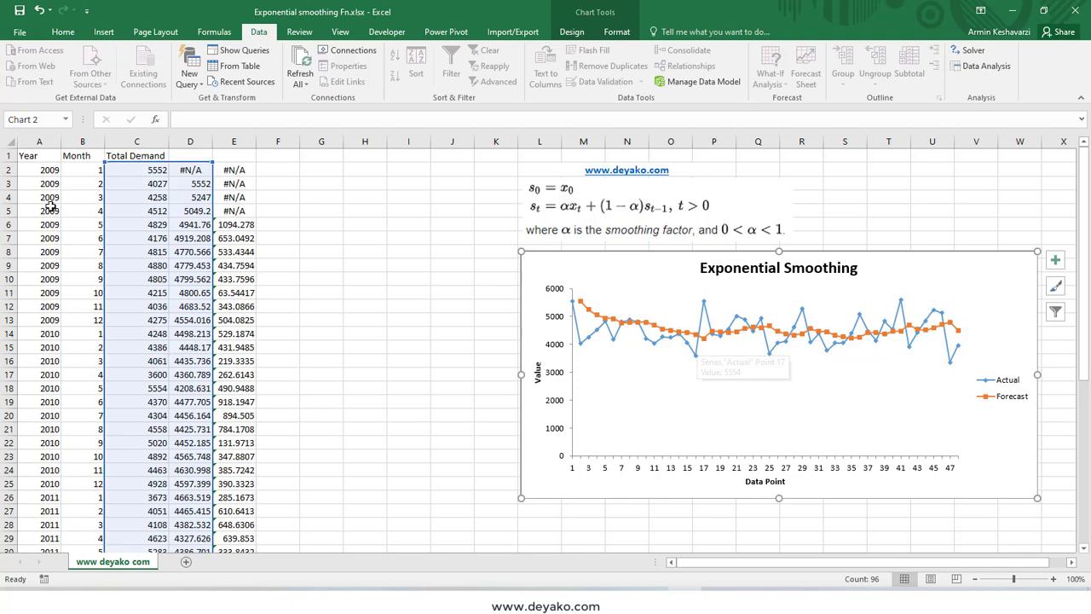
pyautogui.click(190, 170)
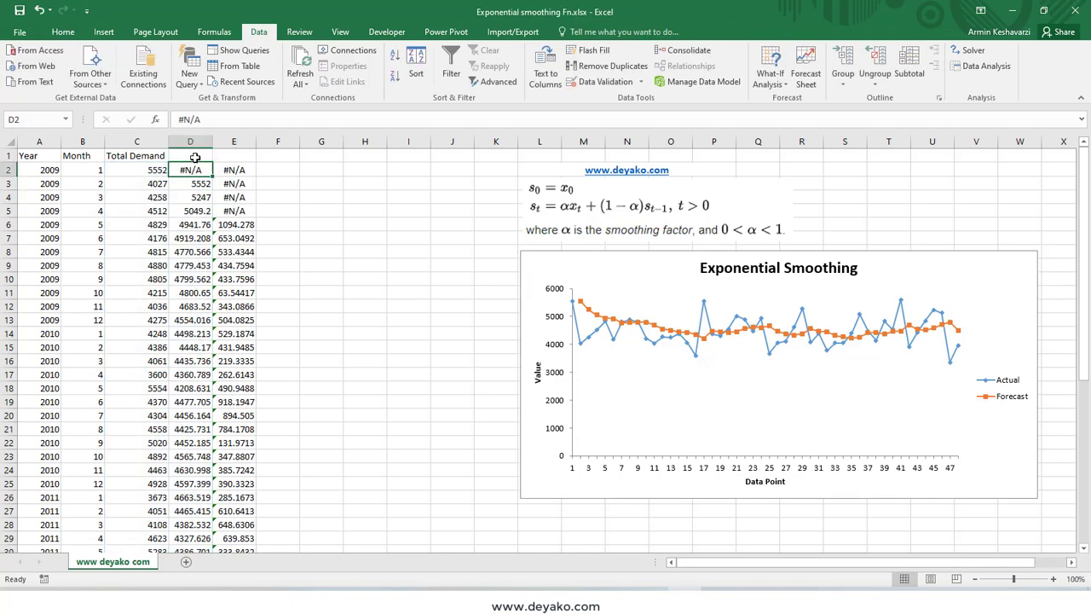
pyautogui.click(196, 157)
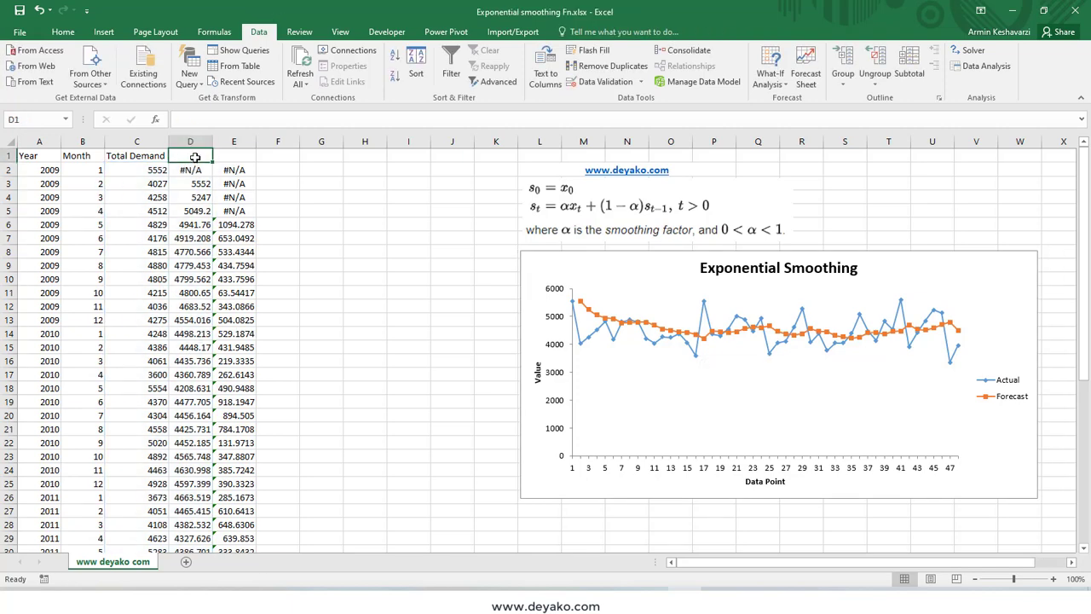
pyautogui.write('Pr D')
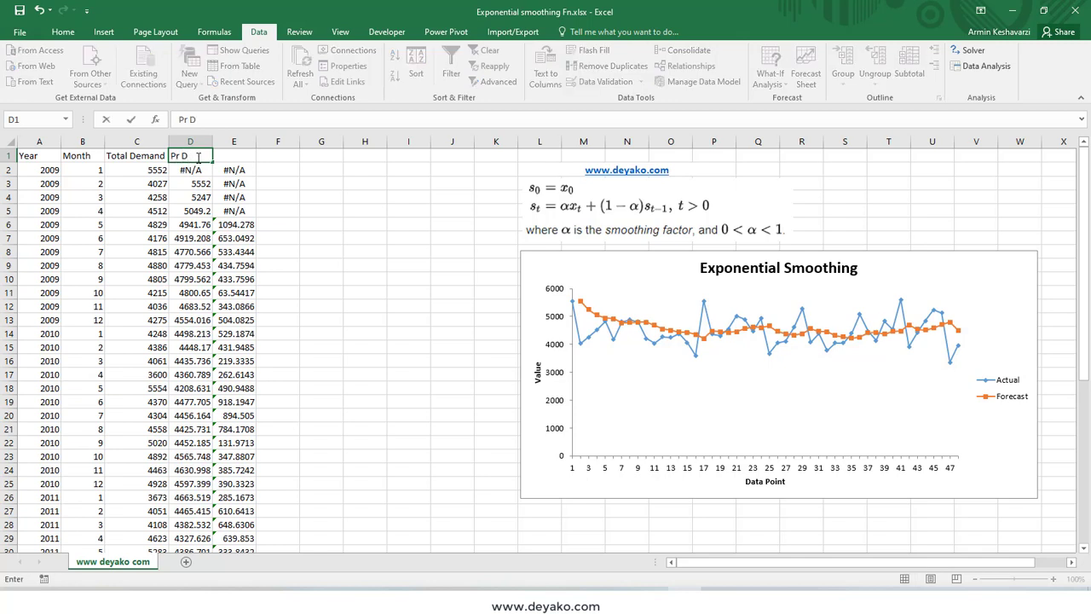
pyautogui.press('Tab')
pyautogui.write('S')
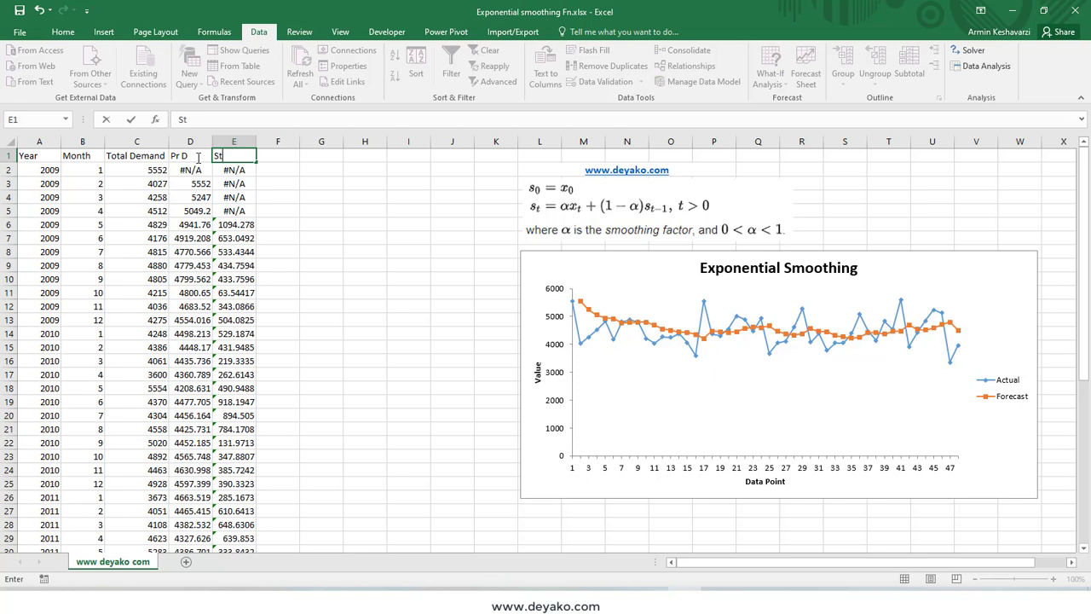
pyautogui.write('E')
pyautogui.press('Return')
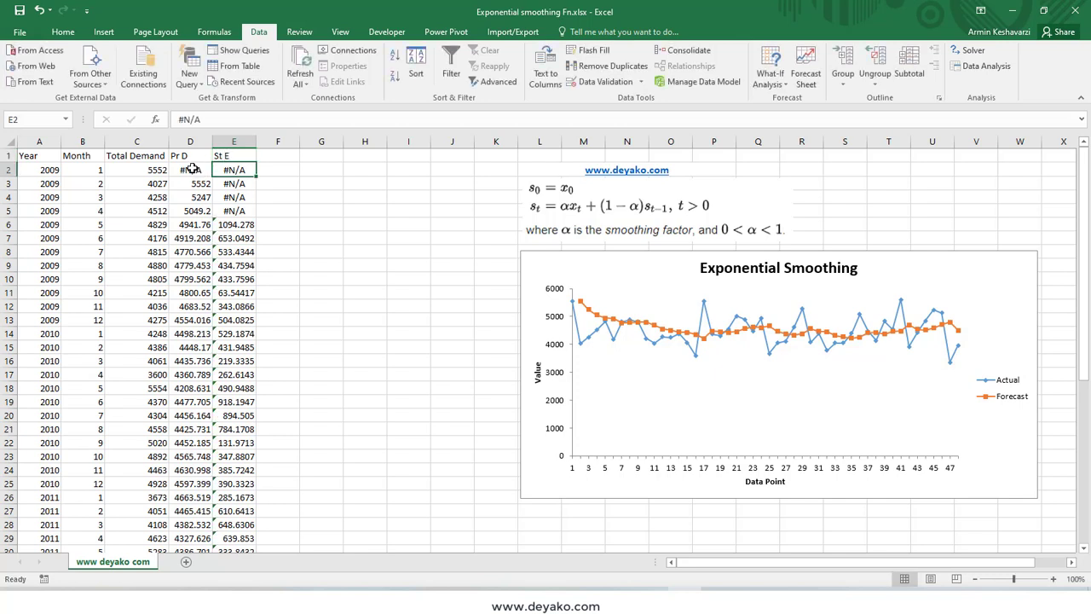
# Inspect the first forecast rows and confirm D3 contains =C2.
pyautogui.click(539, 193)
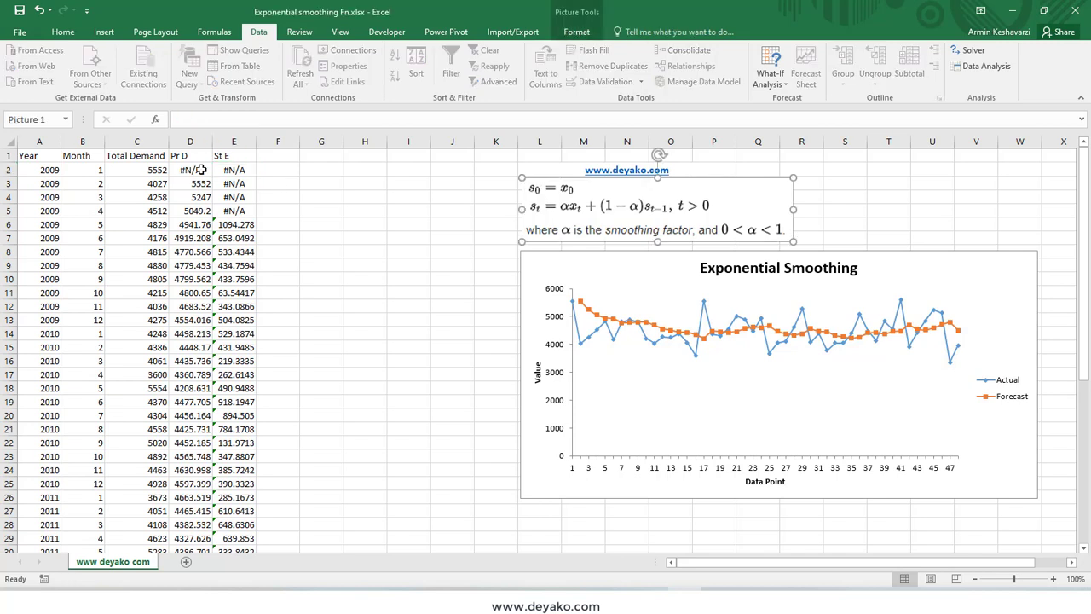
pyautogui.click(201, 170)
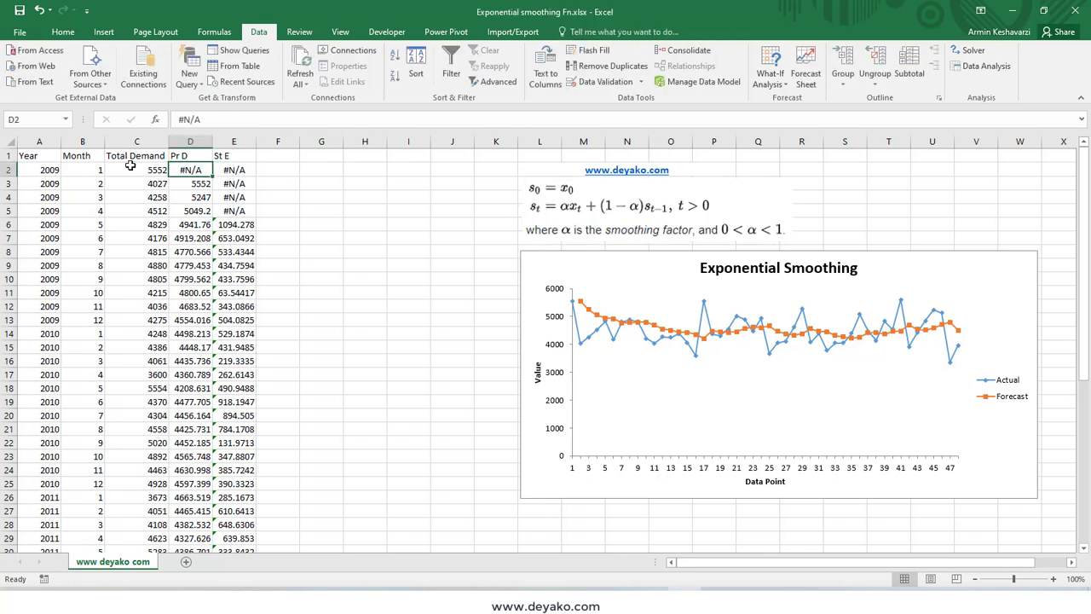
pyautogui.moveTo(156, 171); pyautogui.dragTo(172, 169)
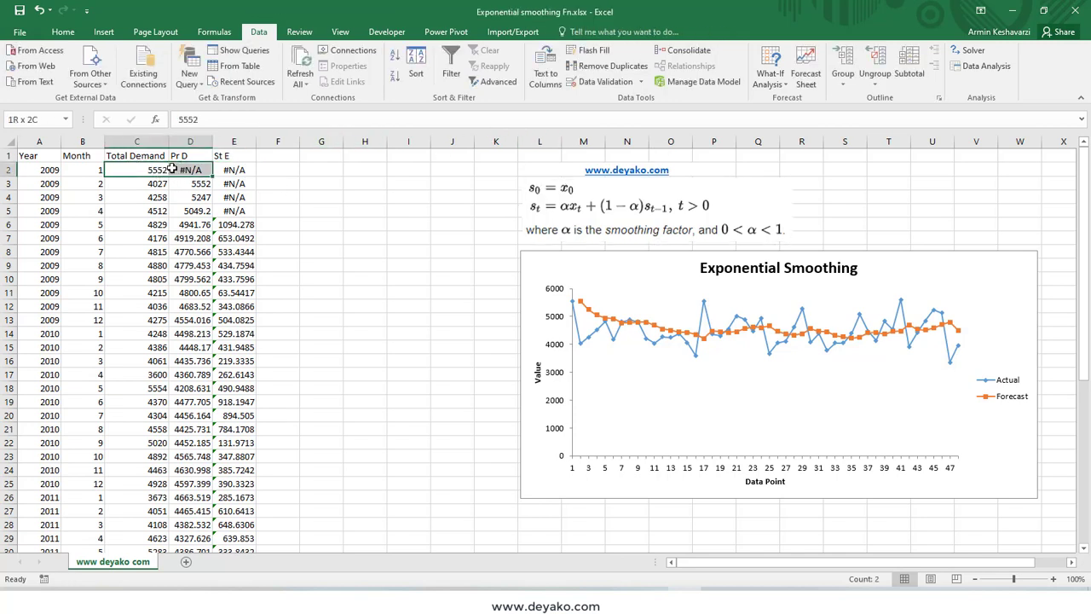
pyautogui.click(175, 169)
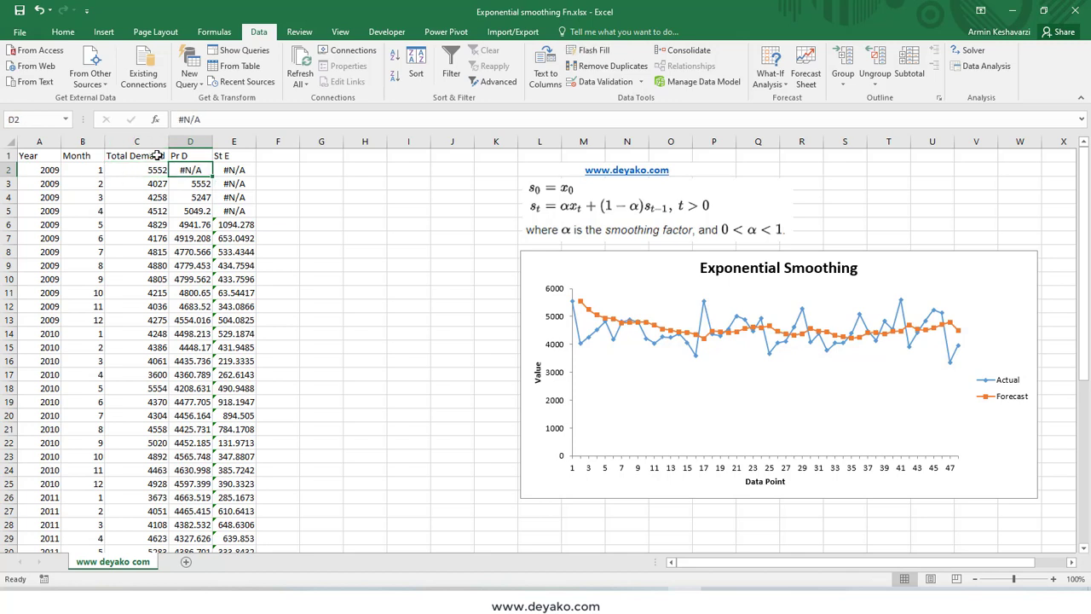
pyautogui.moveTo(143, 169); pyautogui.dragTo(230, 170)
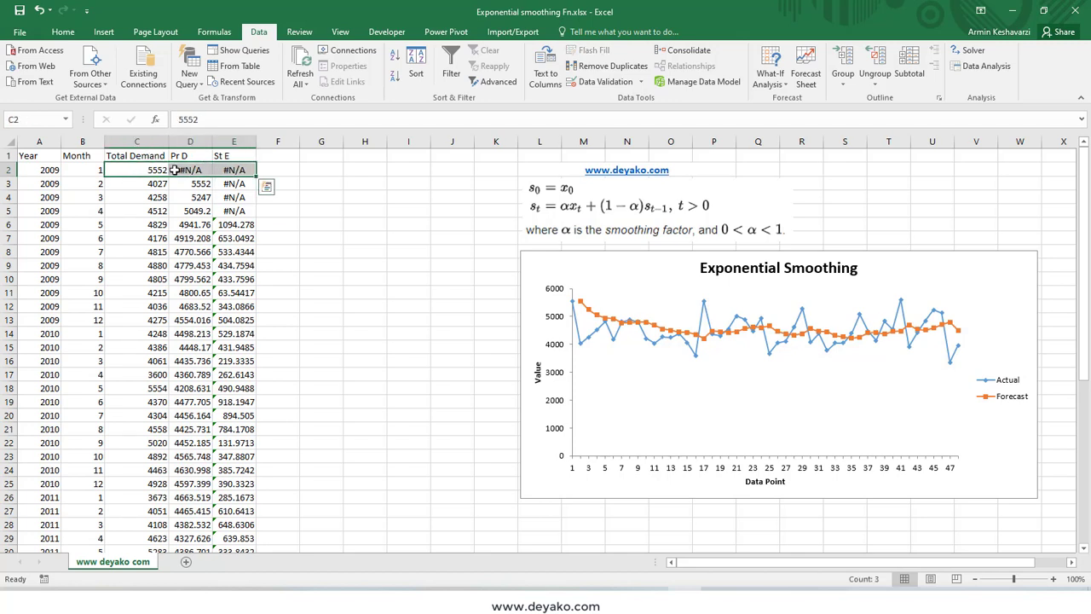
pyautogui.click(535, 197)
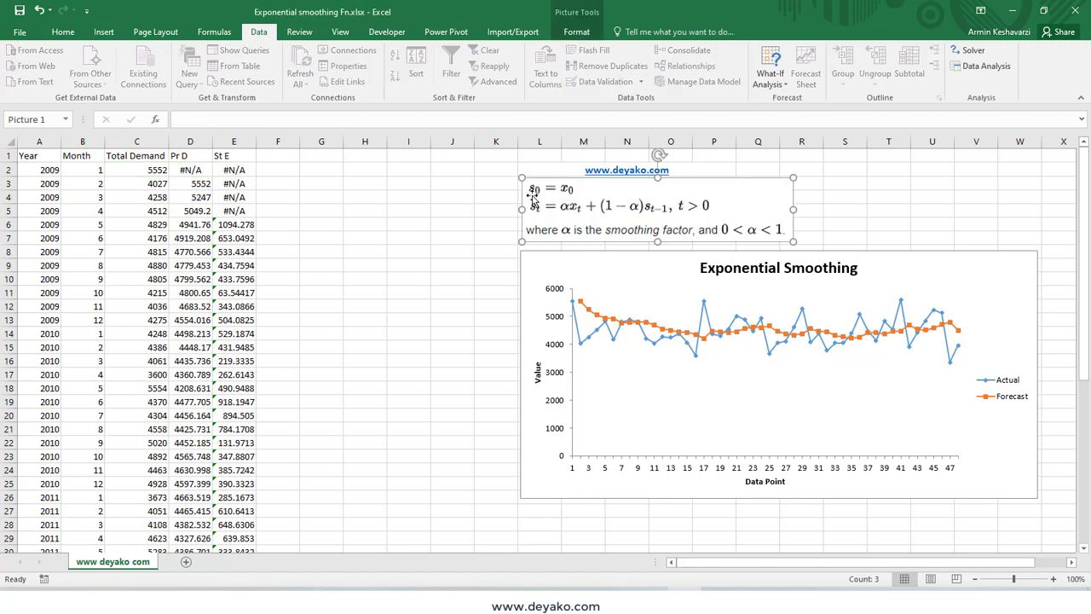
pyautogui.click(186, 189)
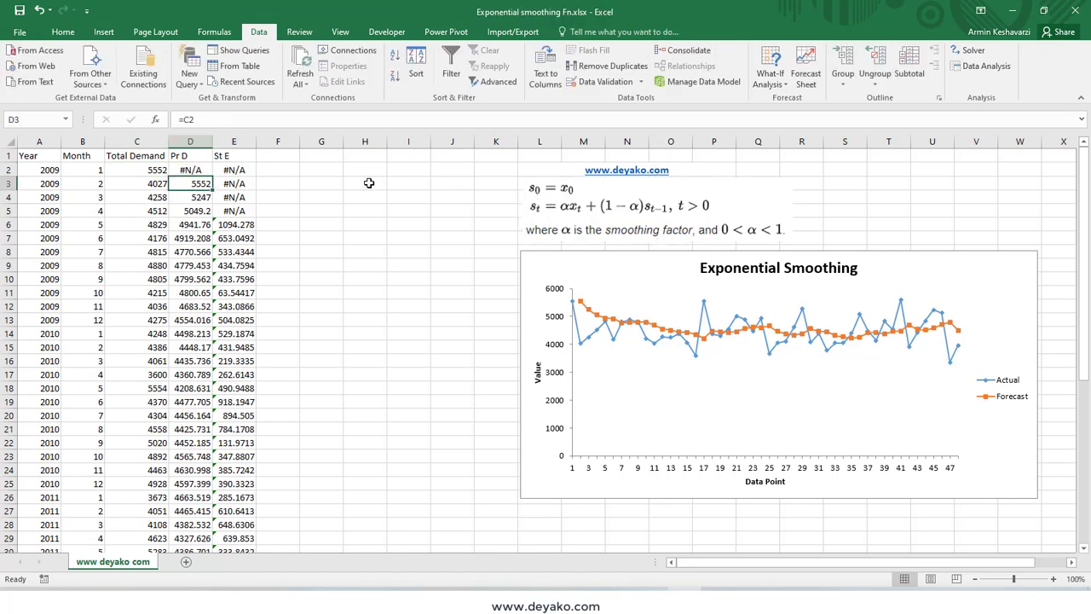
pyautogui.click(146, 167)
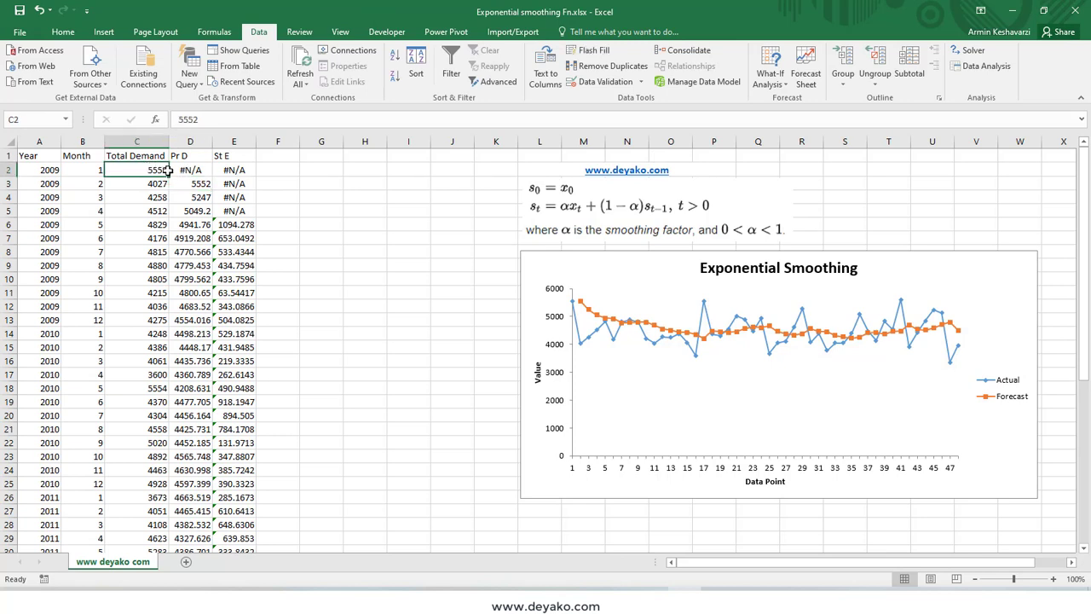
pyautogui.click(201, 182)
pyautogui.click(203, 121)
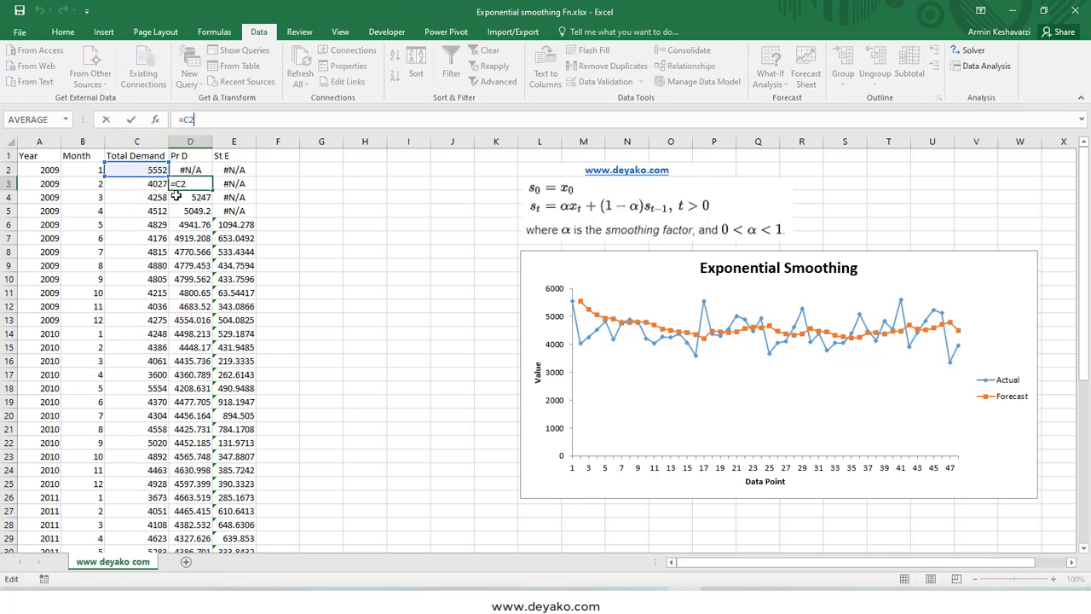
pyautogui.press('Return')
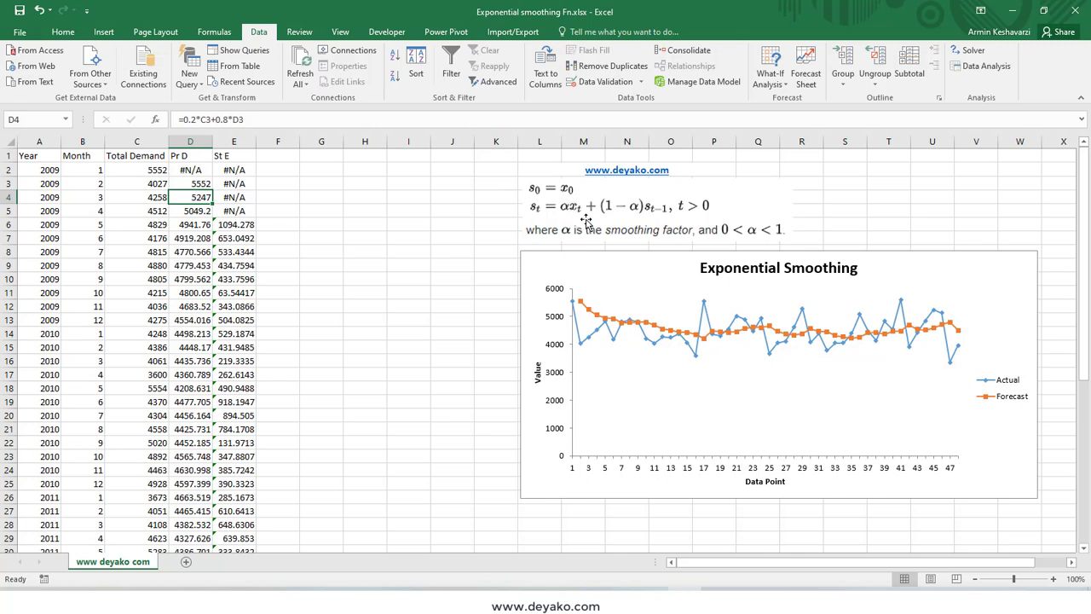
# Enter =0.2*C3+0.8*D3 in D4, giving the forecast 5247.
pyautogui.click(156, 182)
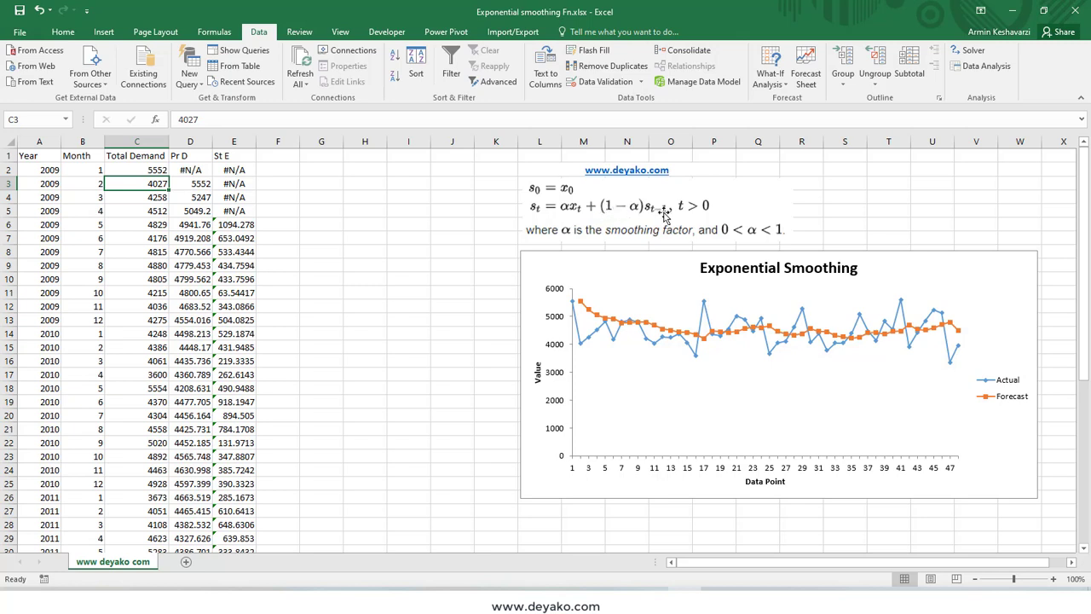
pyautogui.click(187, 197)
pyautogui.write('=0.2*C3+0.8*D3')
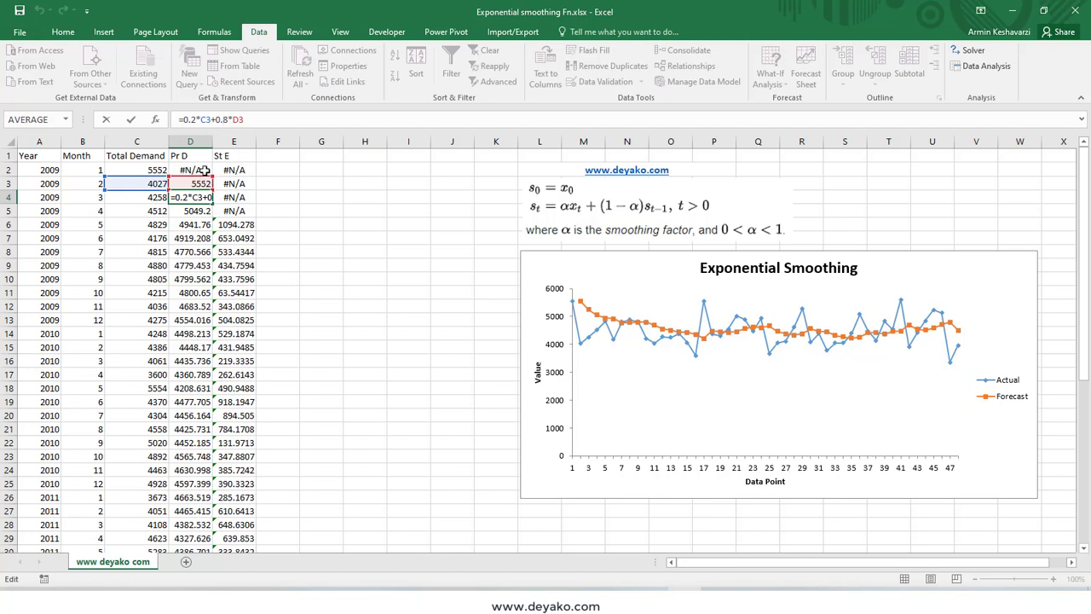
pyautogui.press('Return')
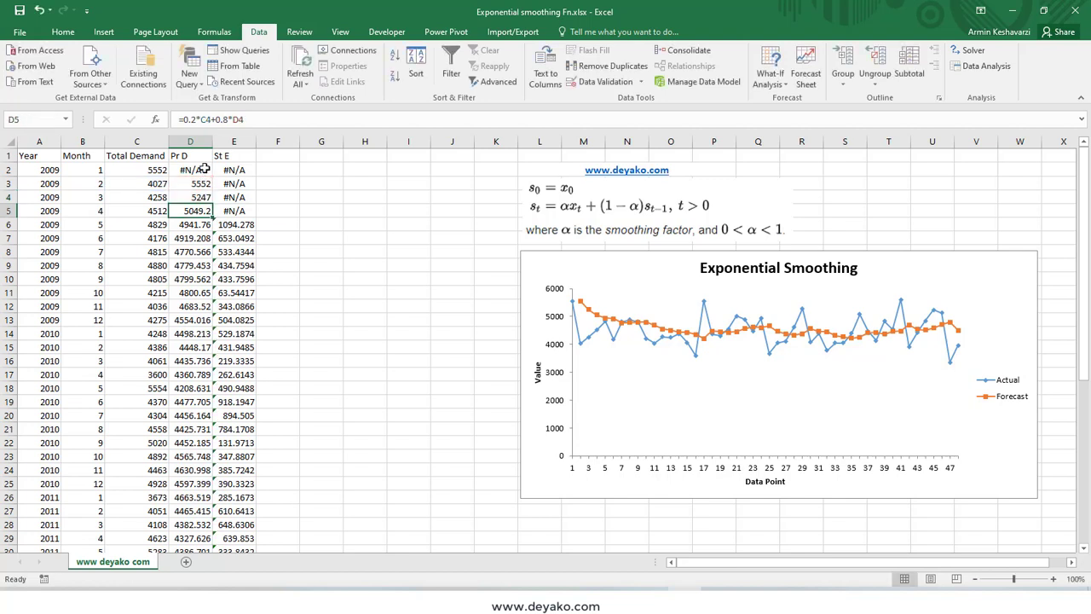
pyautogui.press('Up')
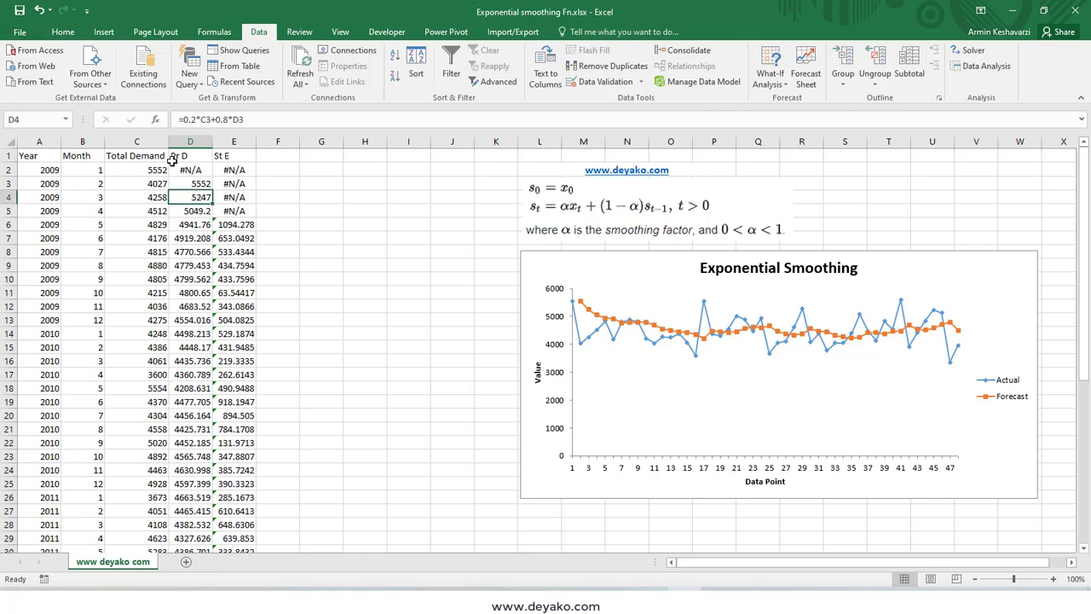
pyautogui.scroll(-3, 230, 239)
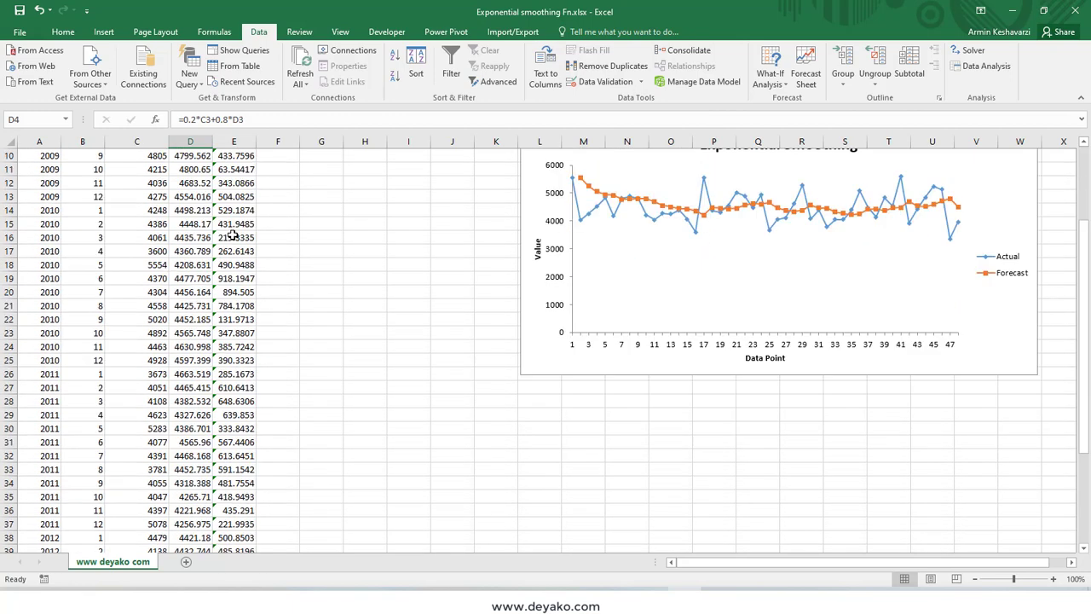
pyautogui.scroll(-3, 211, 281)
pyautogui.scroll(1, 223, 183)
pyautogui.scroll(3, 207, 146)
pyautogui.scroll(2, 207, 195)
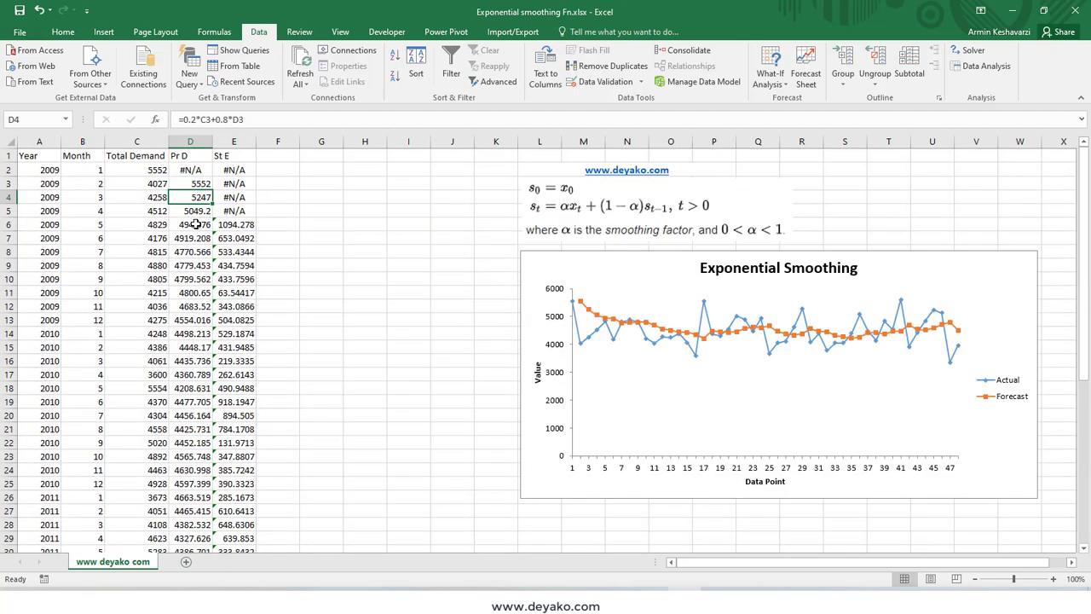
pyautogui.click(199, 224)
pyautogui.click(198, 238)
pyautogui.press('Down')
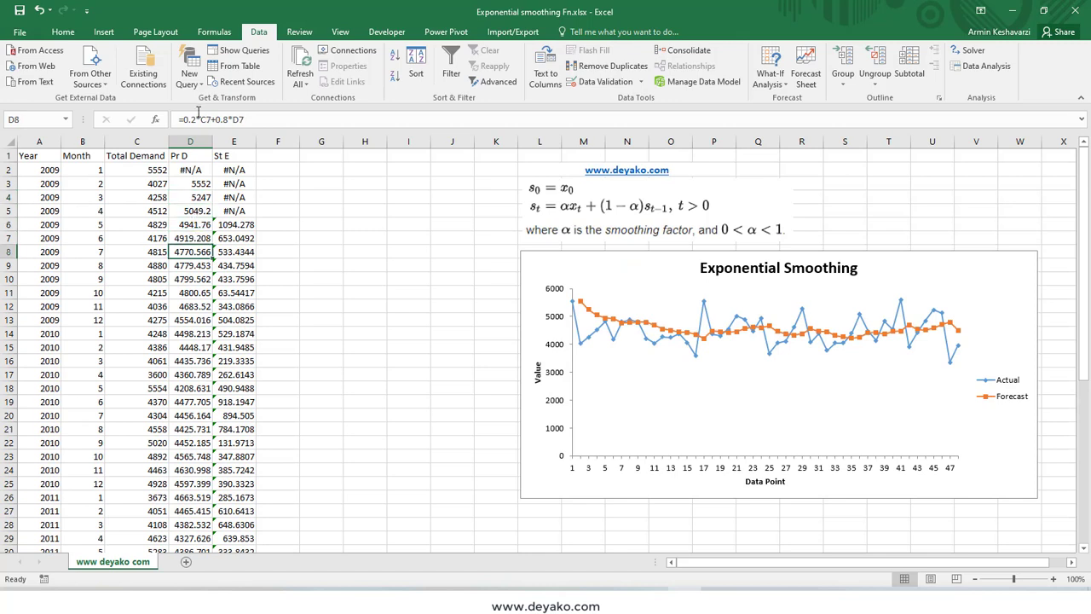
pyautogui.click(200, 120)
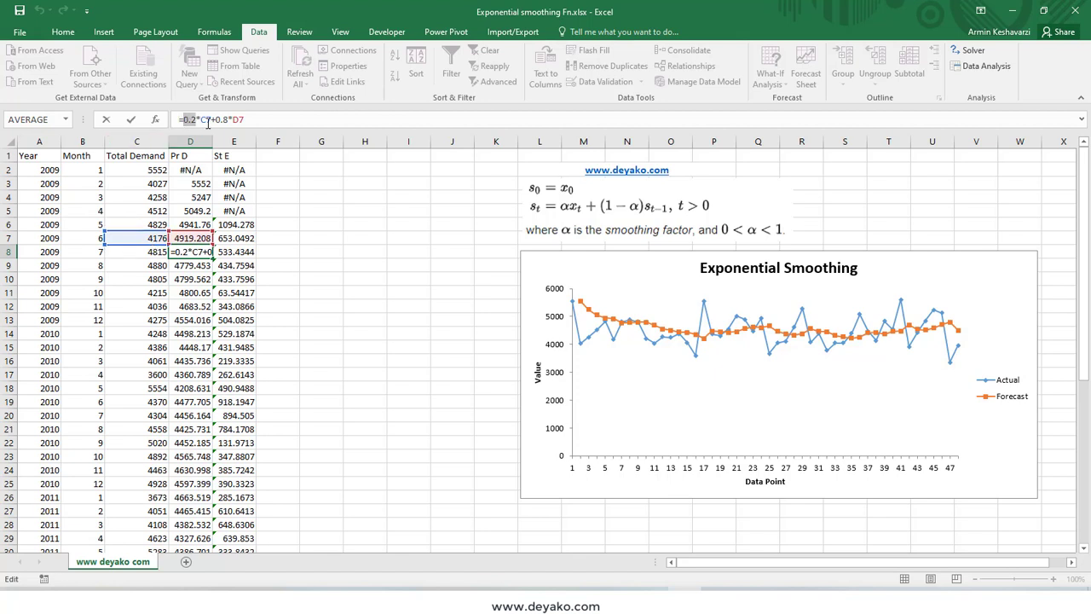
pyautogui.moveTo(215, 120); pyautogui.dragTo(229, 119)
pyautogui.doubleClick(234, 120)
pyautogui.press('Return')
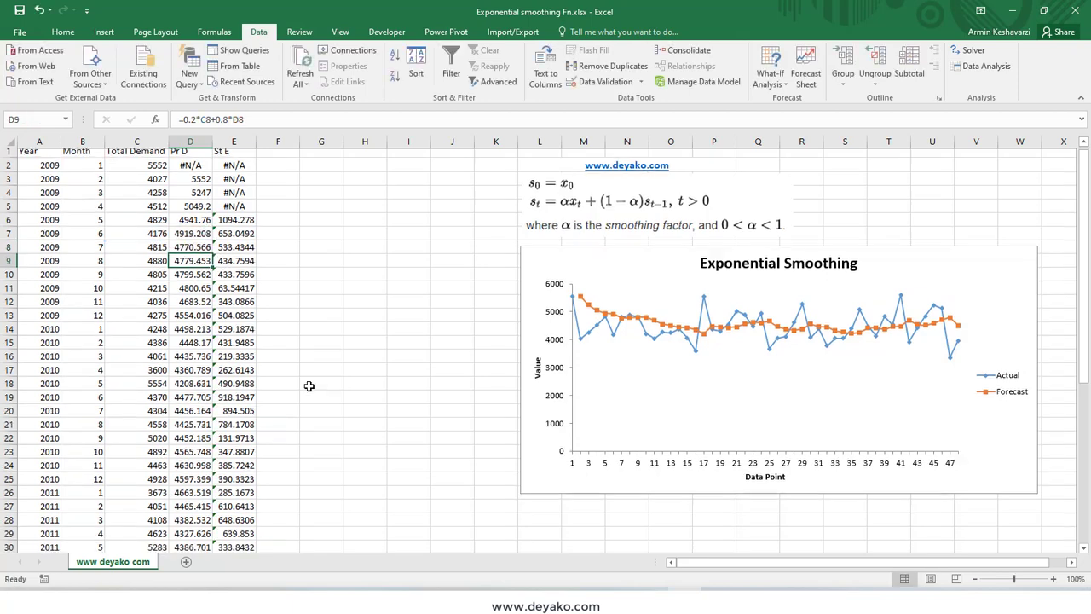
pyautogui.scroll(-9, 309, 382)
pyautogui.scroll(-4, 310, 383)
pyautogui.click(177, 278)
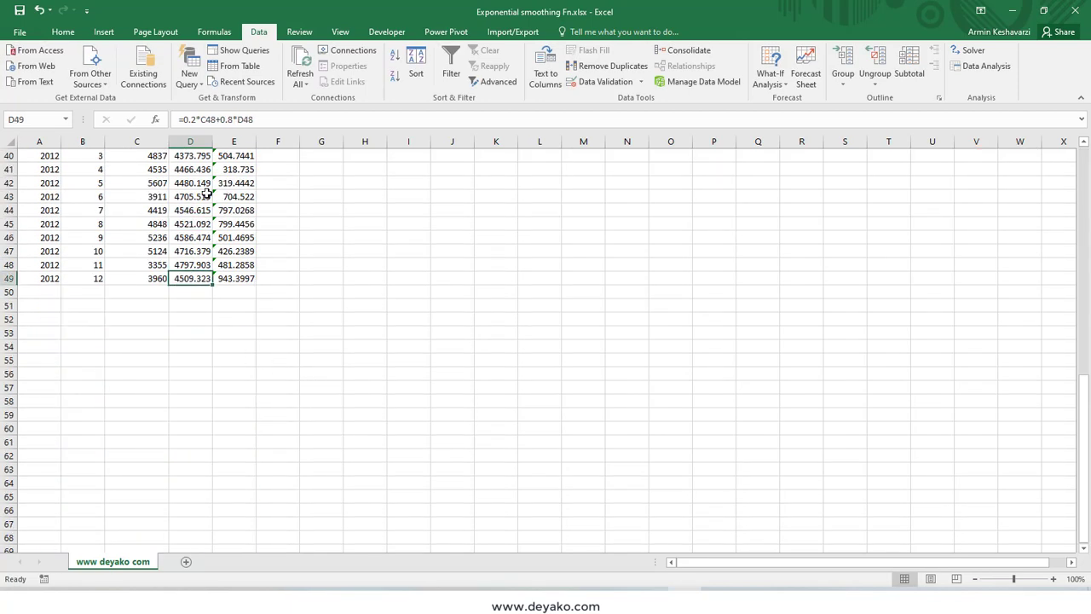
pyautogui.click(217, 118)
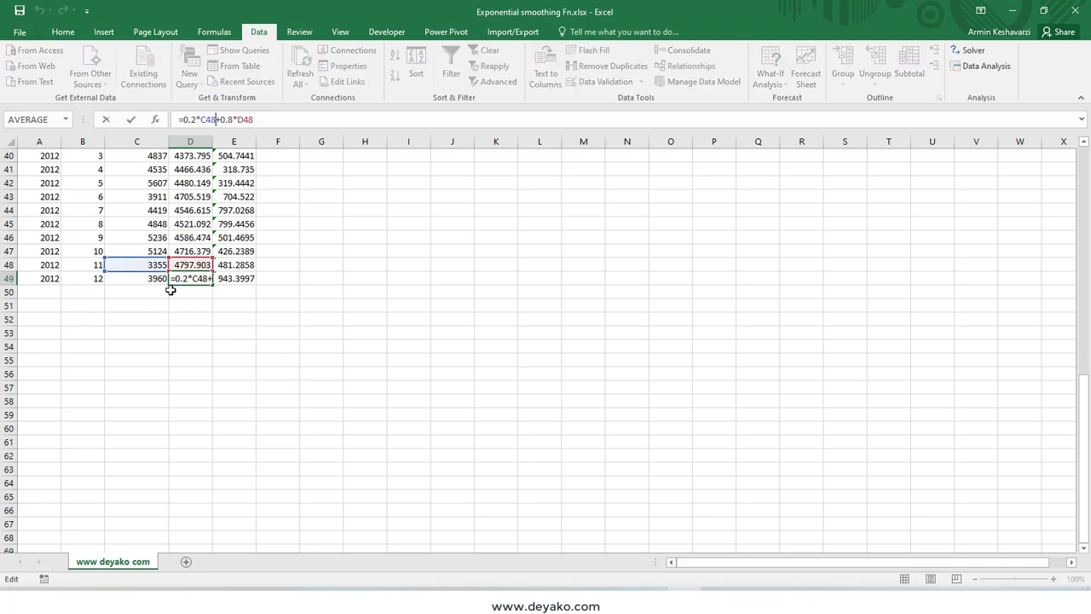
pyautogui.press('Return')
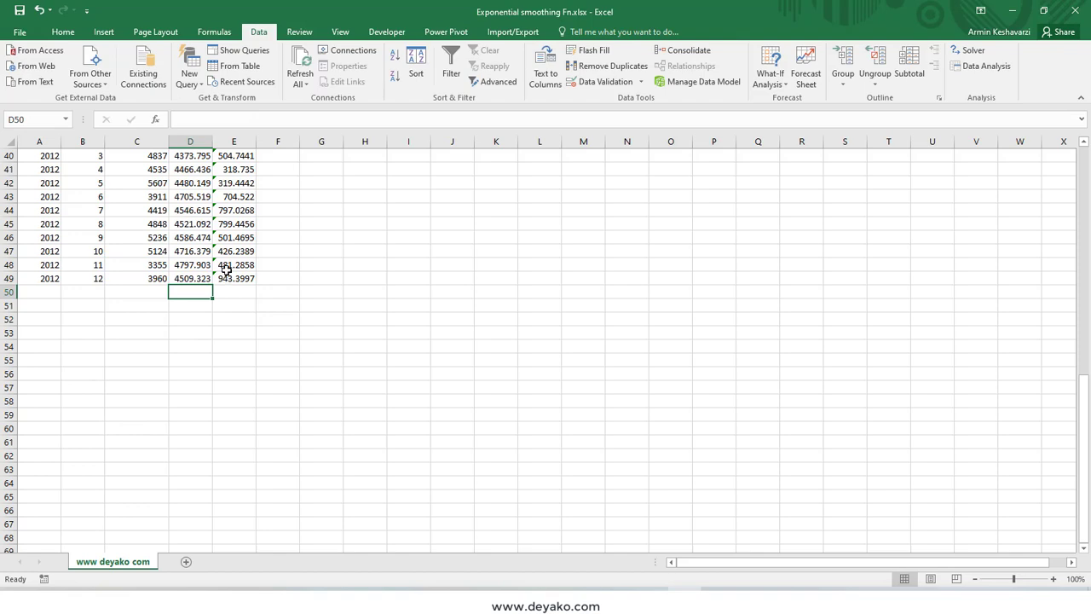
pyautogui.scroll(13, 219, 333)
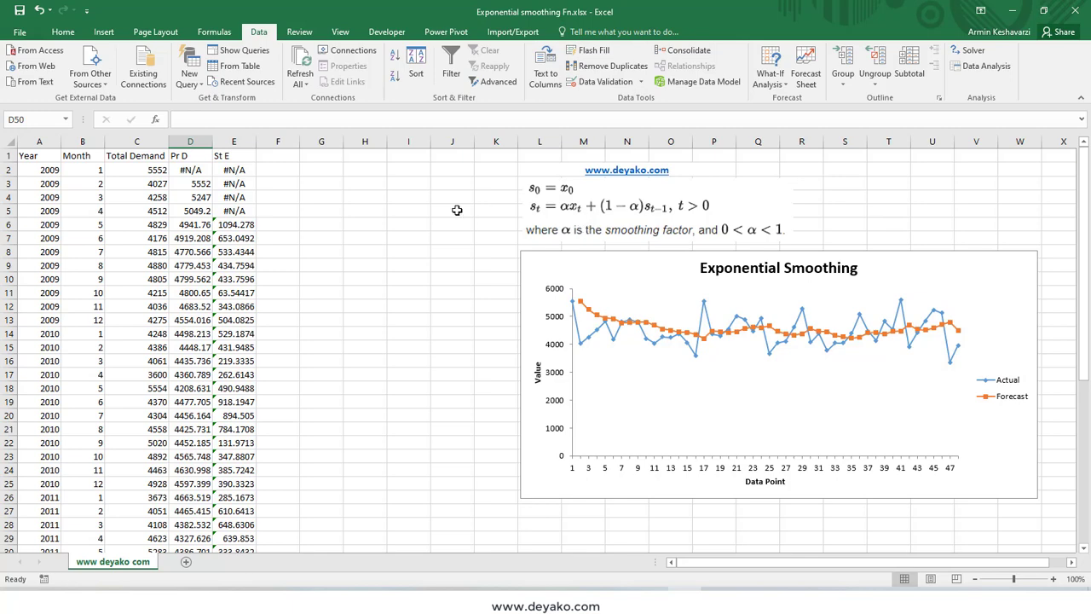
# Rerun Exponential Smoothing with damping factor 0.2, output from $F$2, with chart and standard errors.
pyautogui.click(986, 66)
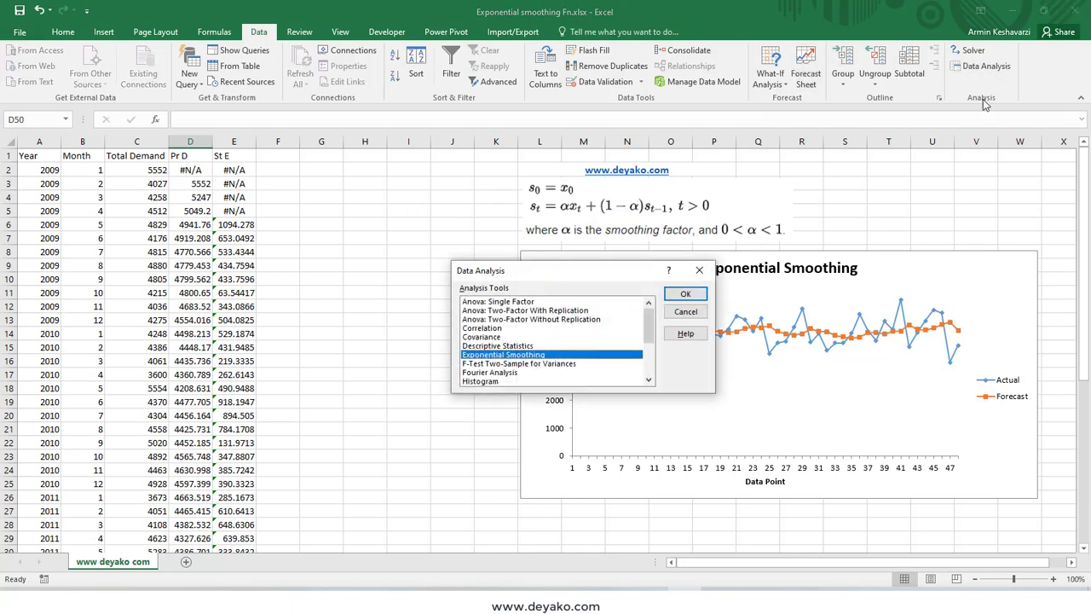
pyautogui.click(699, 296)
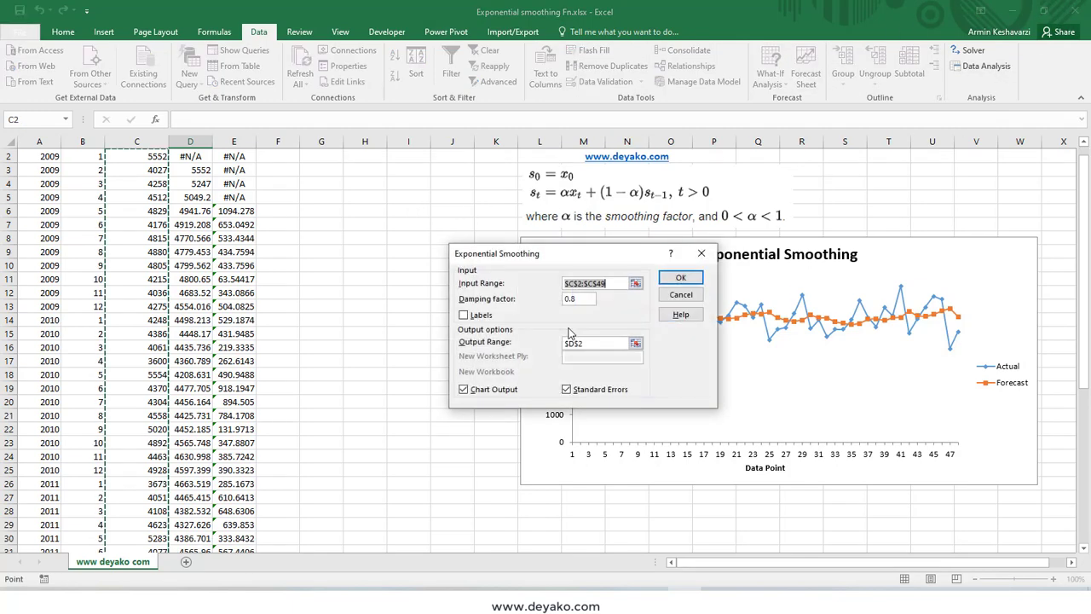
pyautogui.click(579, 303)
pyautogui.write('0.2')
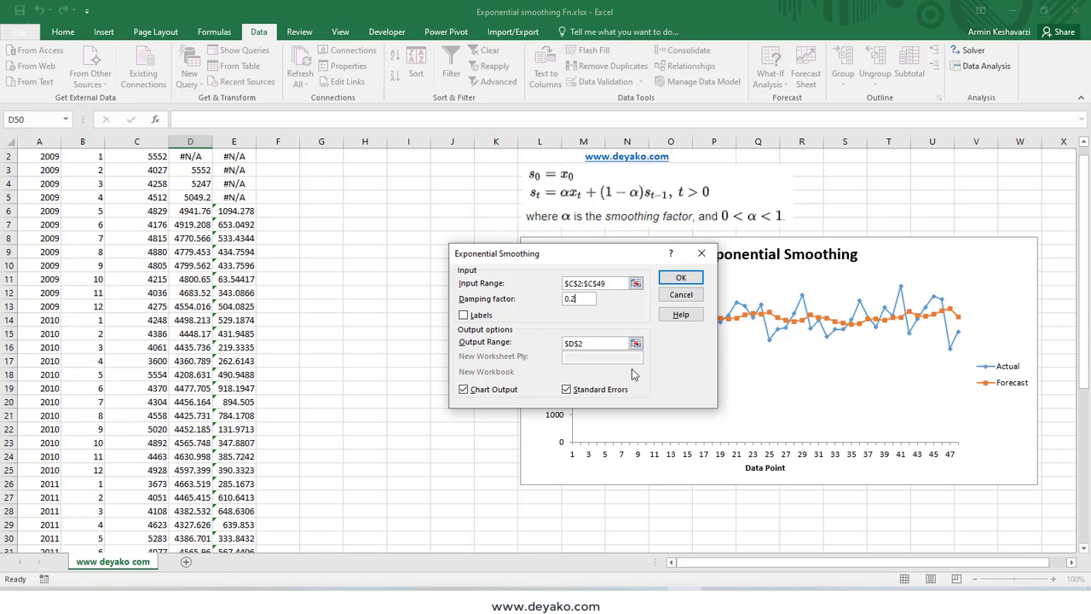
pyautogui.click(566, 341)
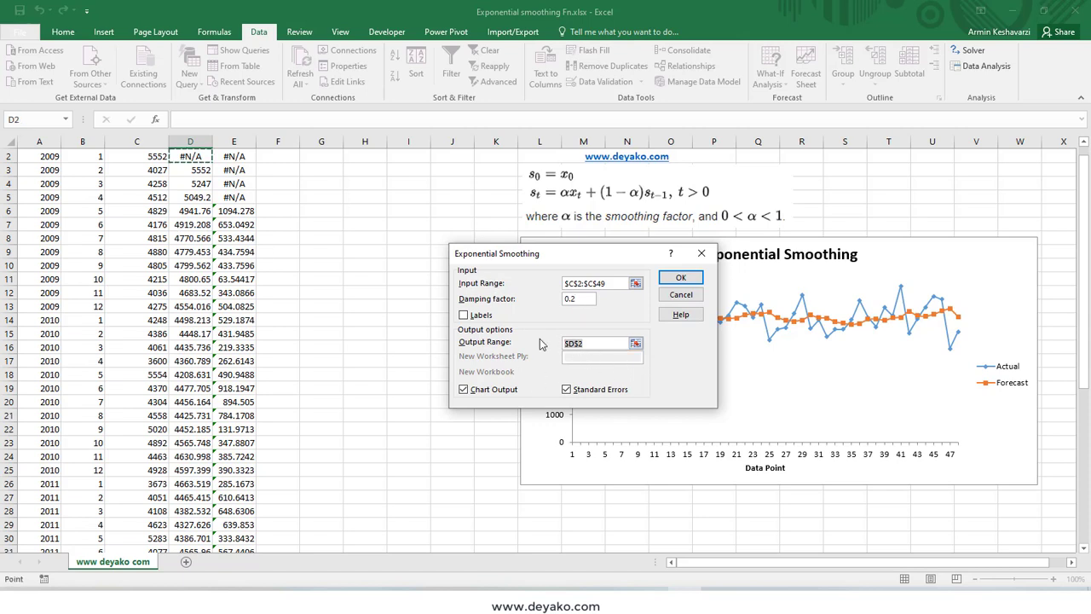
pyautogui.press('BackSpace')
pyautogui.scroll(1, 409, 246)
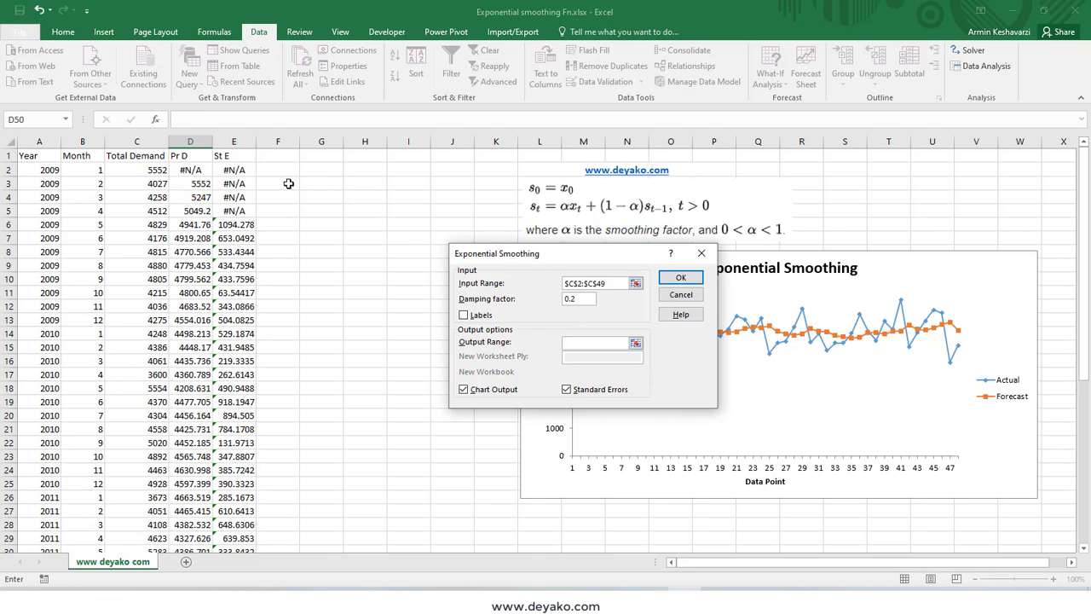
pyautogui.click(281, 170)
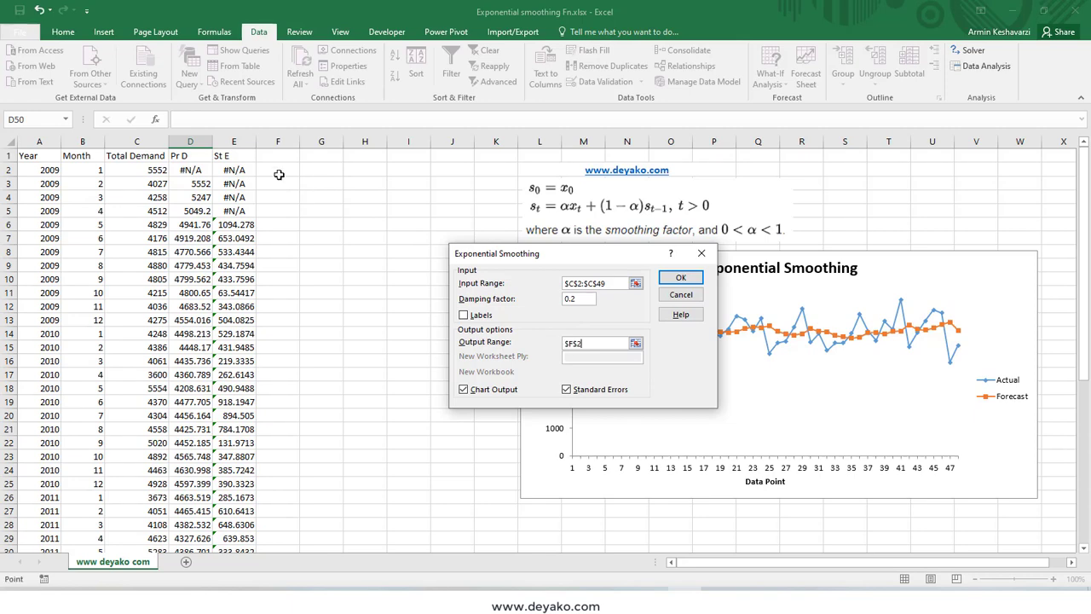
pyautogui.click(681, 278)
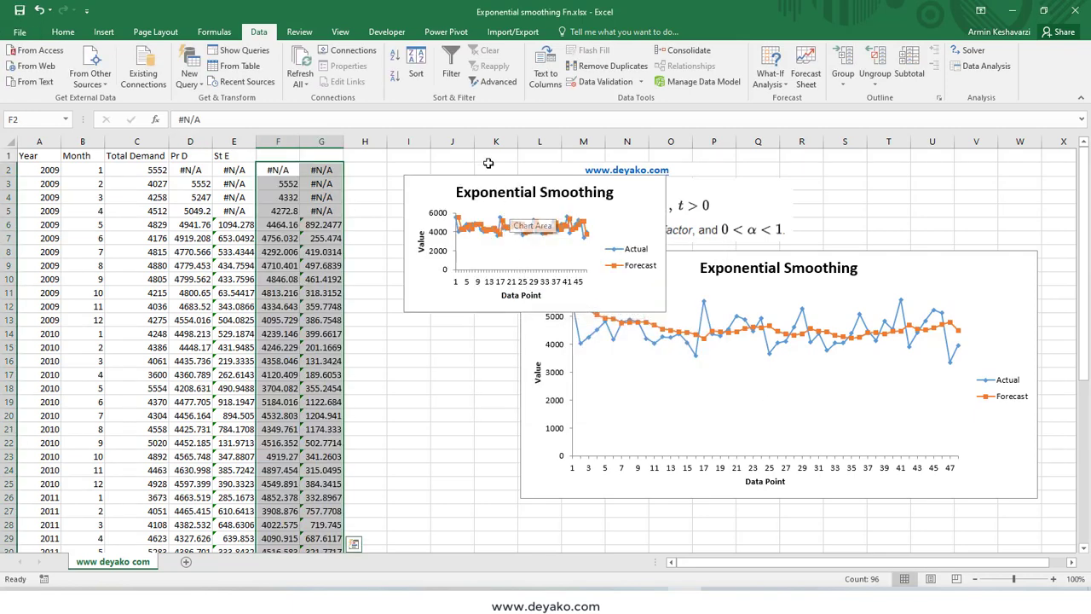
# Enlarge the second smoothing chart, move it under the first chart and resize it to match.
pyautogui.click(441, 185)
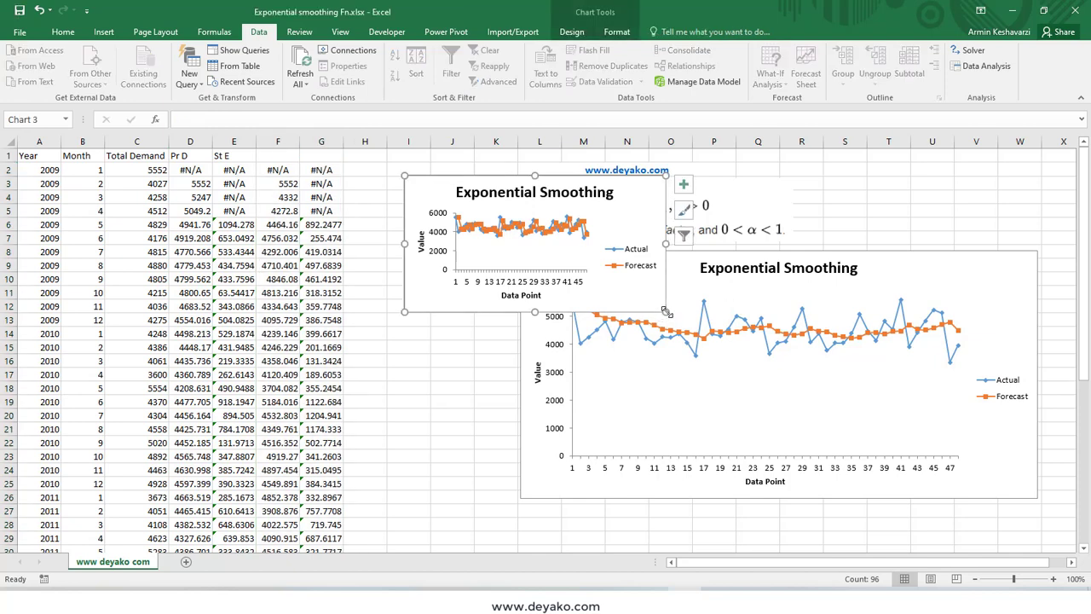
pyautogui.moveTo(666, 312); pyautogui.dragTo(941, 423)
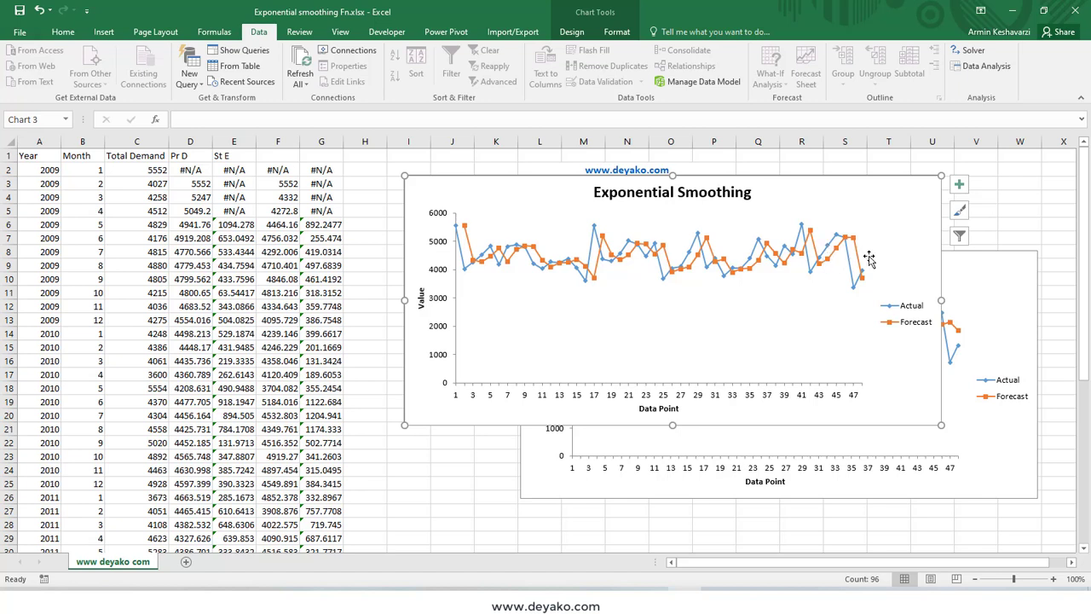
pyautogui.moveTo(850, 194)
pyautogui.mouseDown()
pyautogui.moveTo(917, 556)
pyautogui.moveTo(997, 480)
pyautogui.mouseUp()
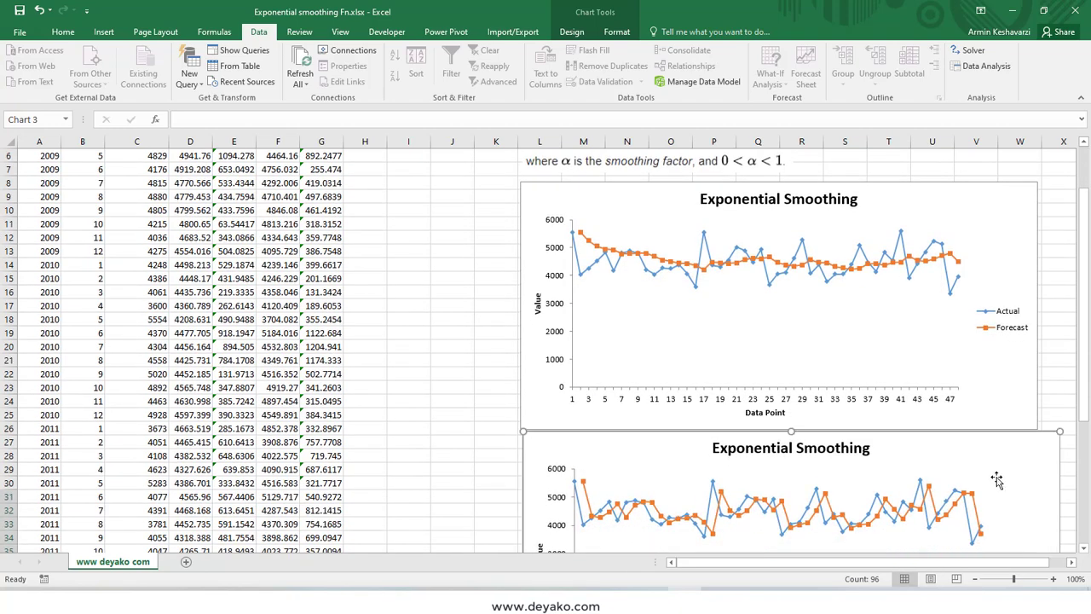
pyautogui.scroll(-7, 997, 480)
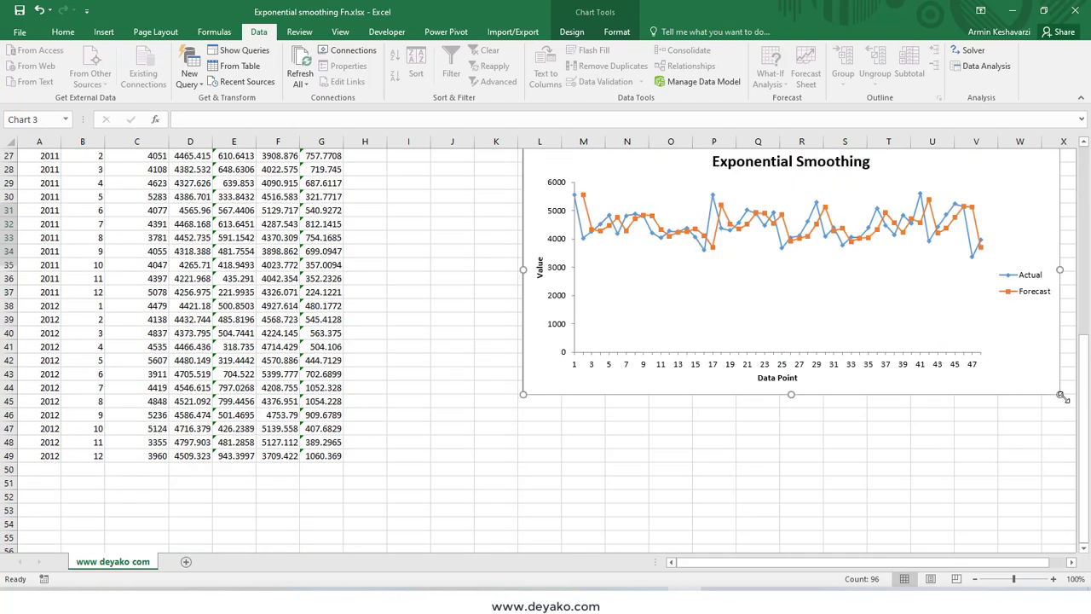
pyautogui.moveTo(1062, 397); pyautogui.dragTo(1049, 395)
pyautogui.scroll(4, 1048, 400)
pyautogui.scroll(5, 1048, 400)
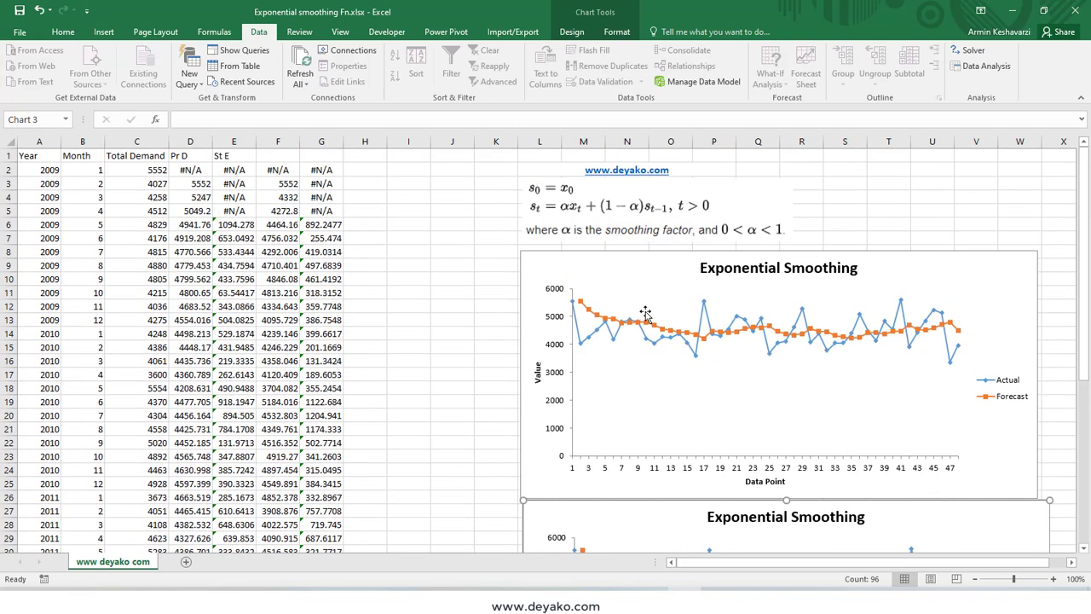
pyautogui.scroll(-3, 1010, 332)
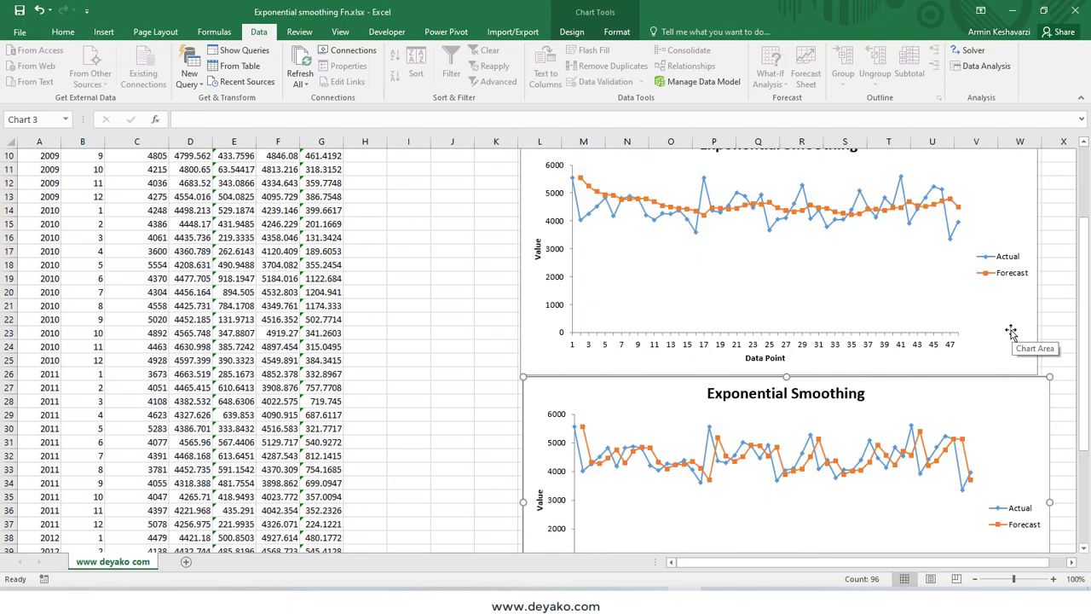
pyautogui.scroll(-1, 1010, 332)
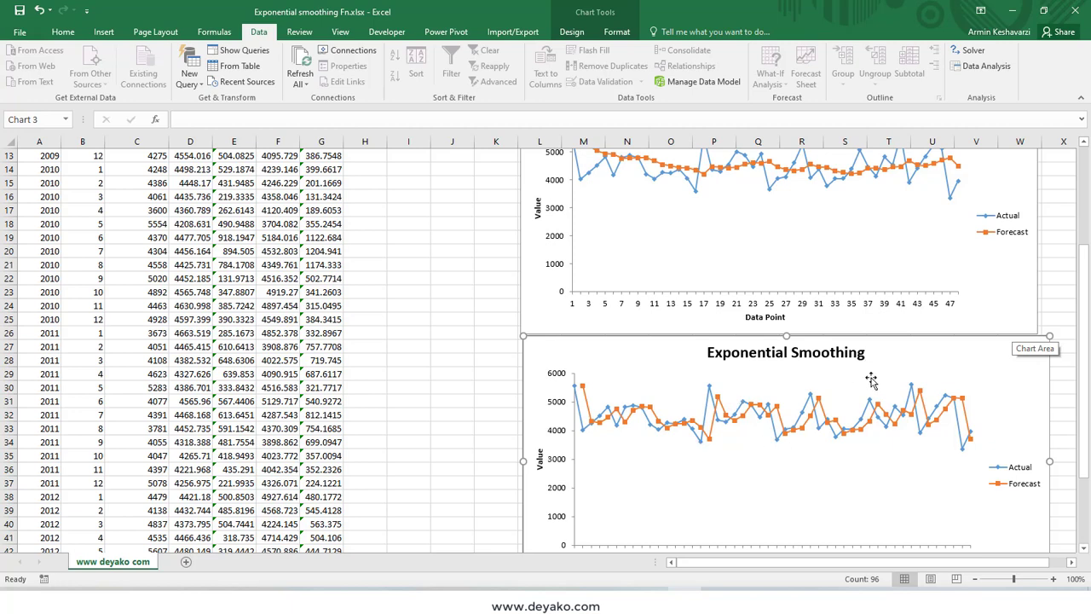
pyautogui.scroll(2, 980, 427)
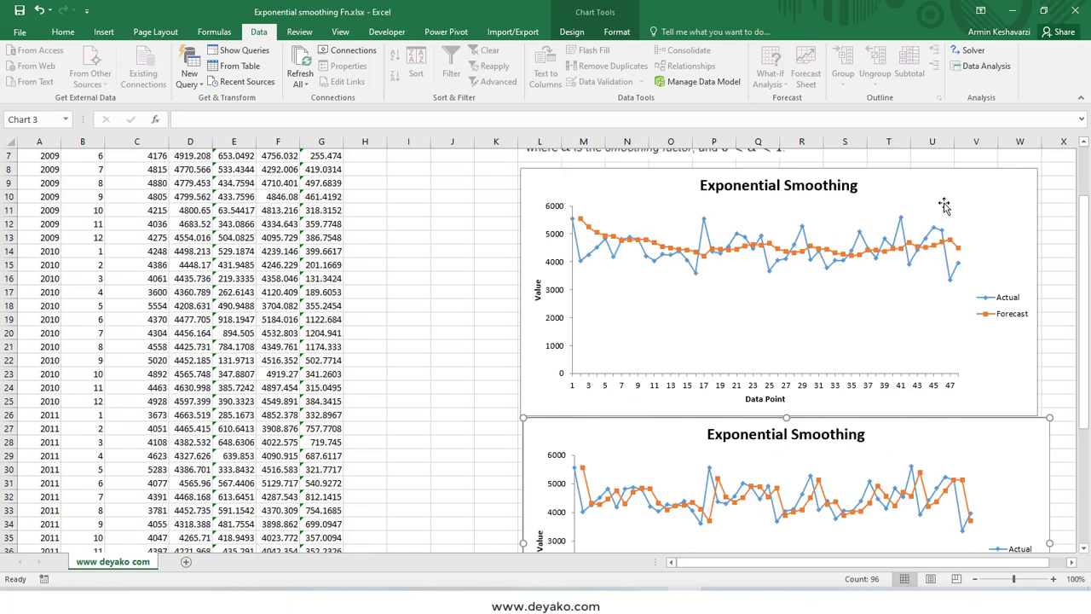
pyautogui.scroll(-1, 957, 267)
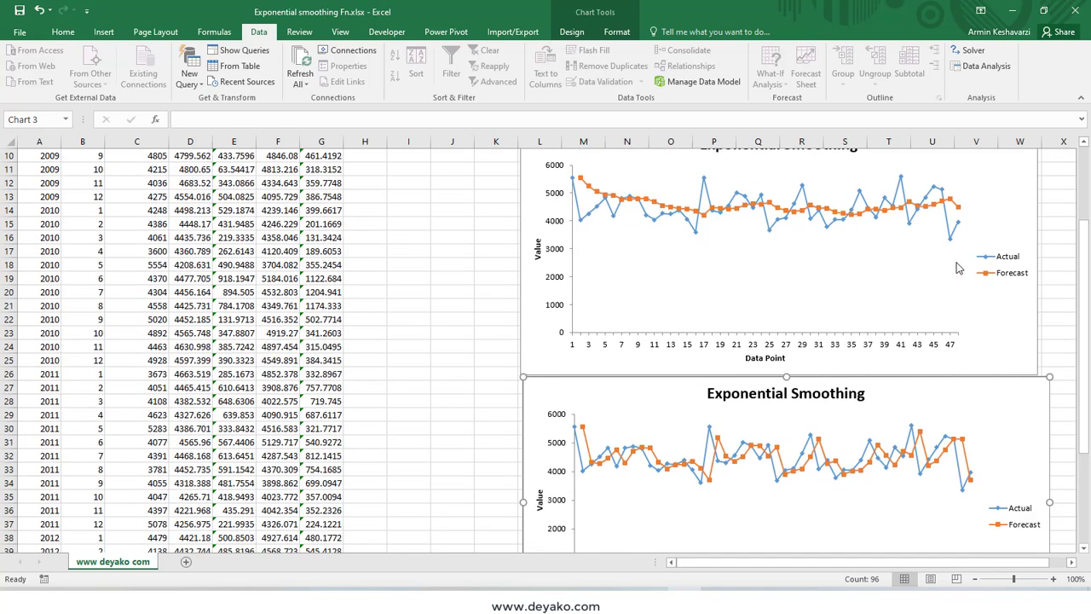
pyautogui.scroll(-2, 957, 267)
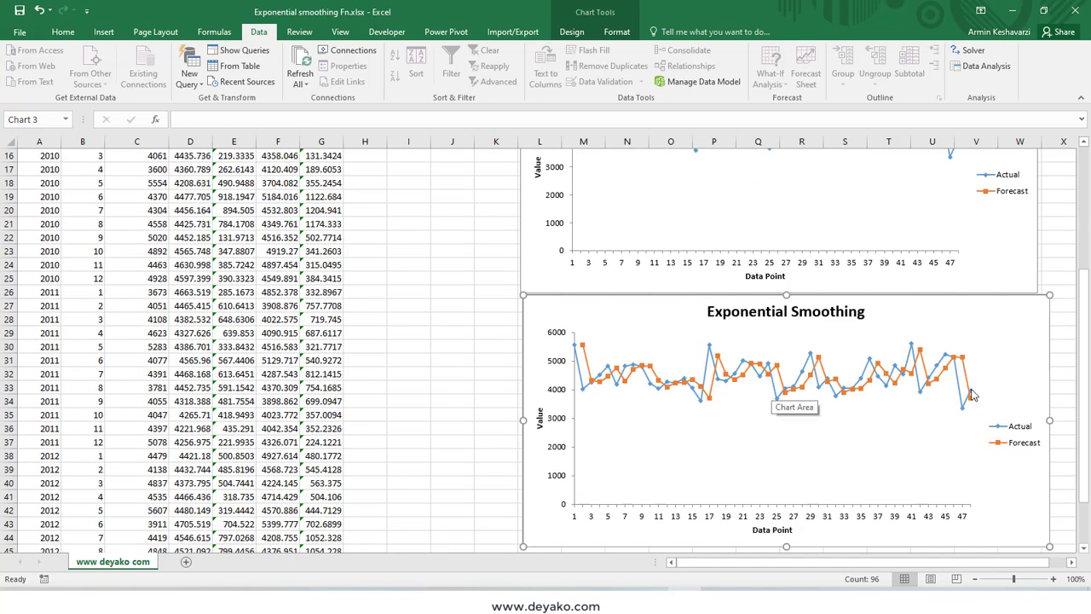
pyautogui.scroll(-6, 452, 351)
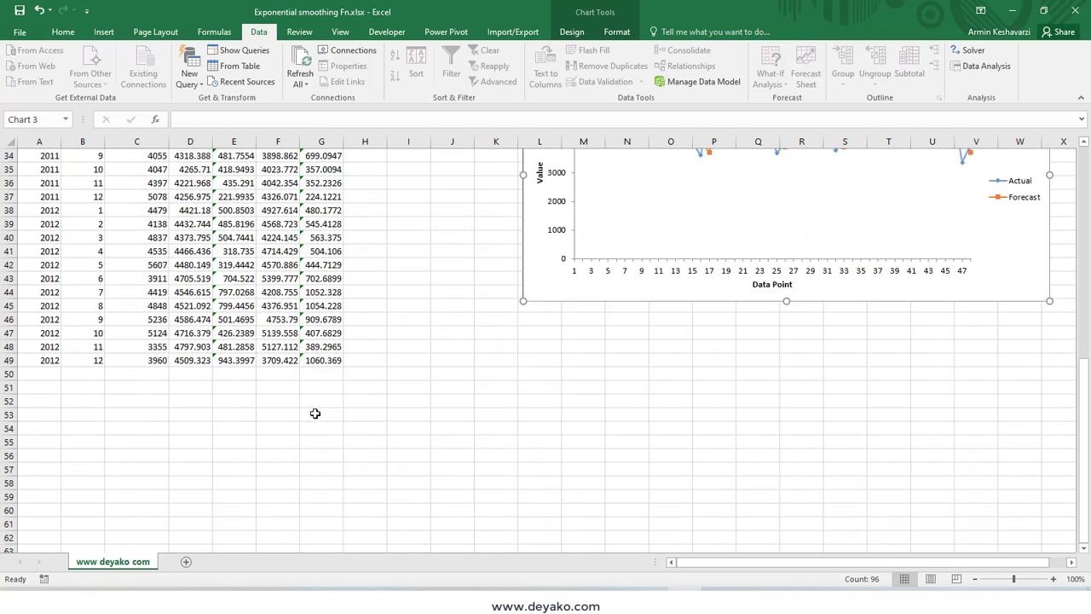
pyautogui.click(278, 362)
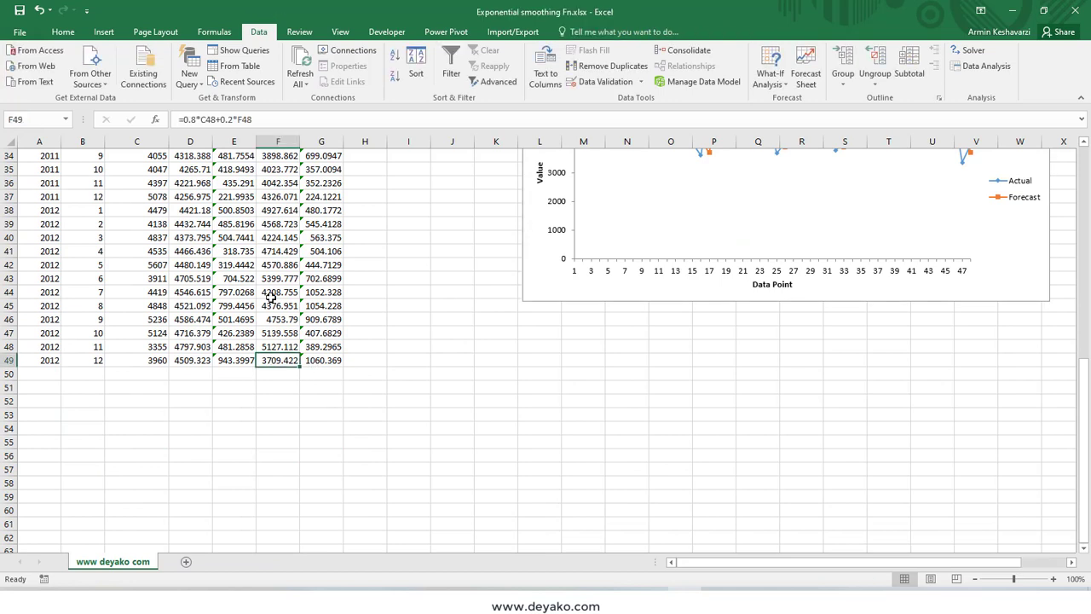
pyautogui.click(187, 119)
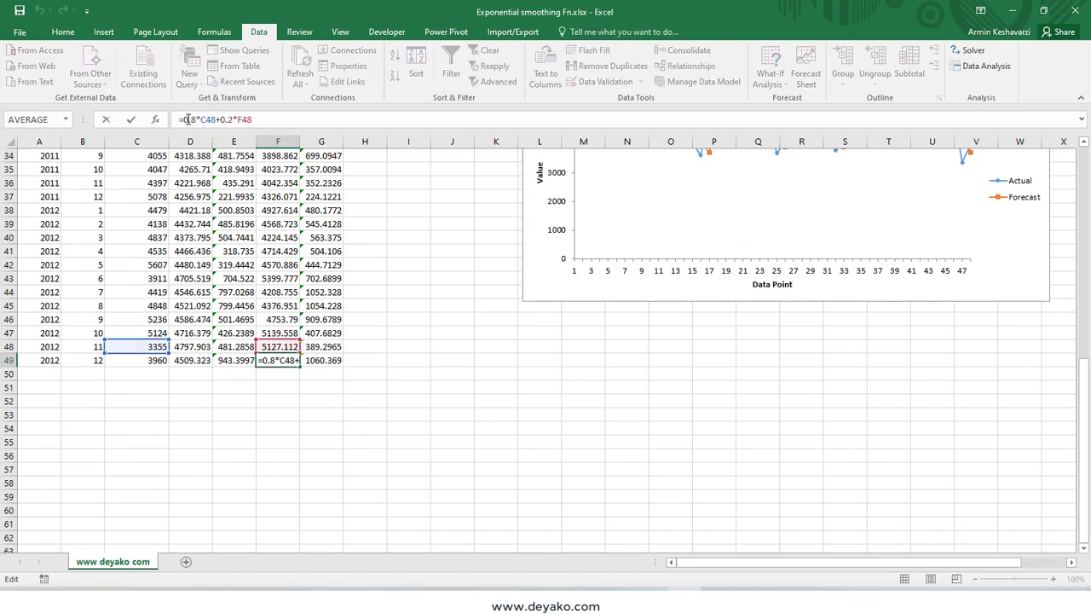
pyautogui.click(210, 119)
pyautogui.doubleClick(226, 119)
pyautogui.doubleClick(245, 120)
pyautogui.press('Return')
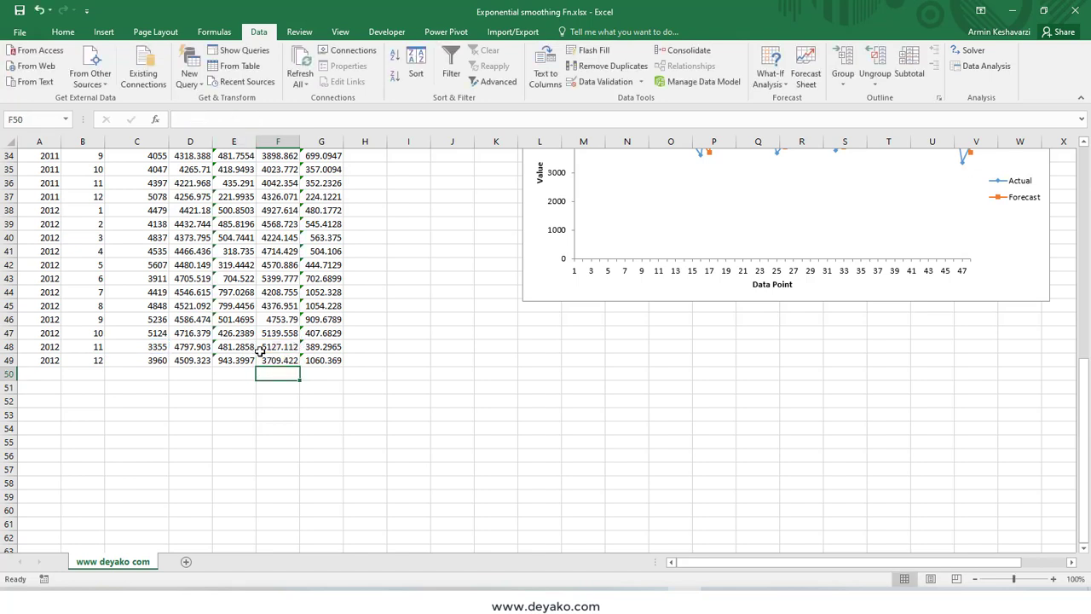
pyautogui.click(151, 361)
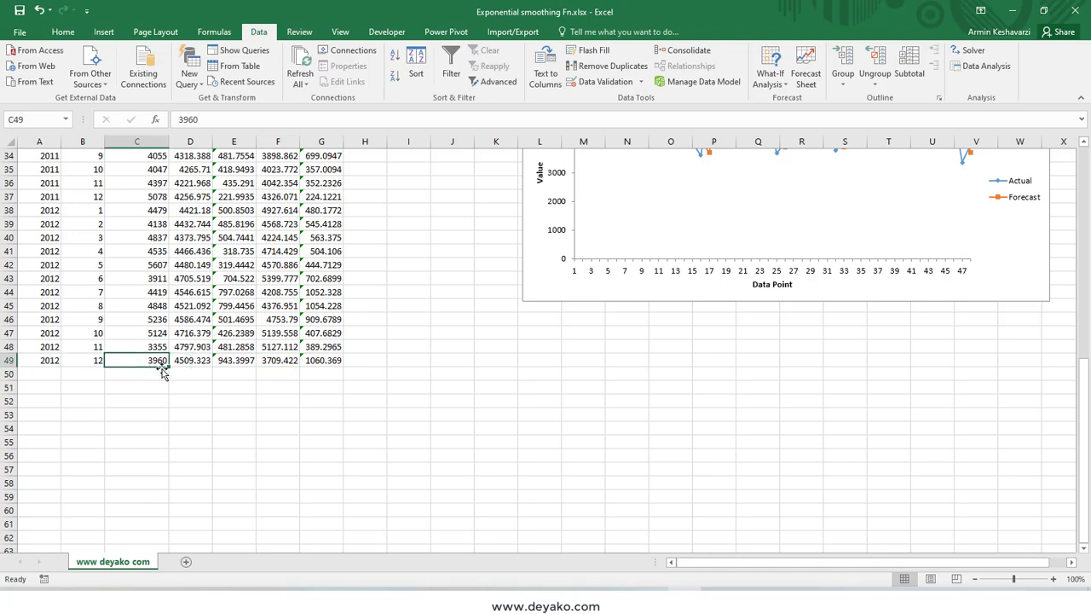
pyautogui.scroll(2, 505, 415)
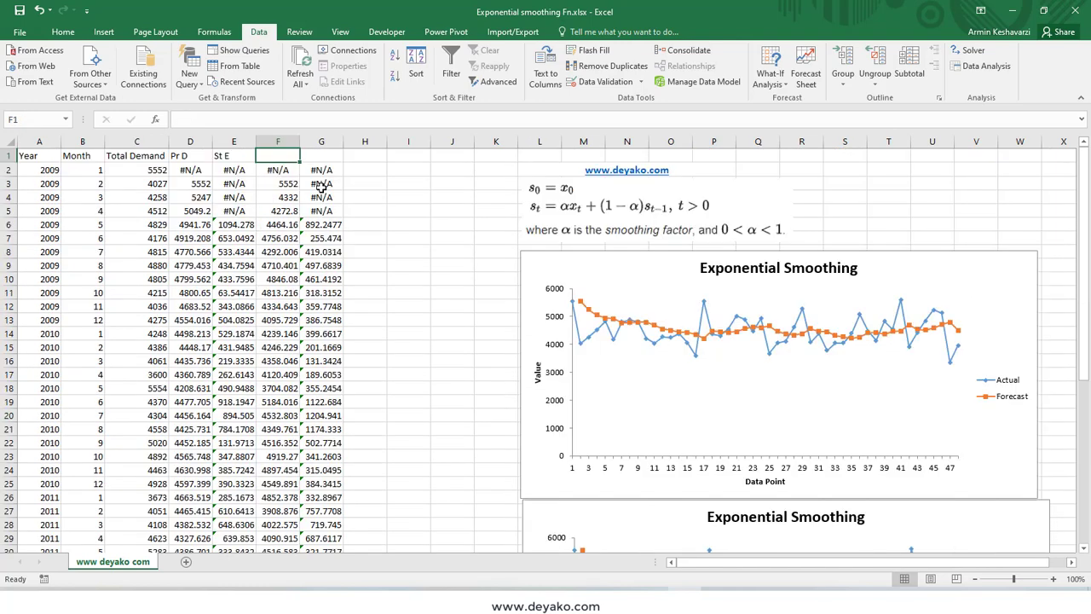
# Type the 'Pr D alpha' header for column F and change D1 to 'Pr D alpha 0.2'.
pyautogui.write('Pr D')
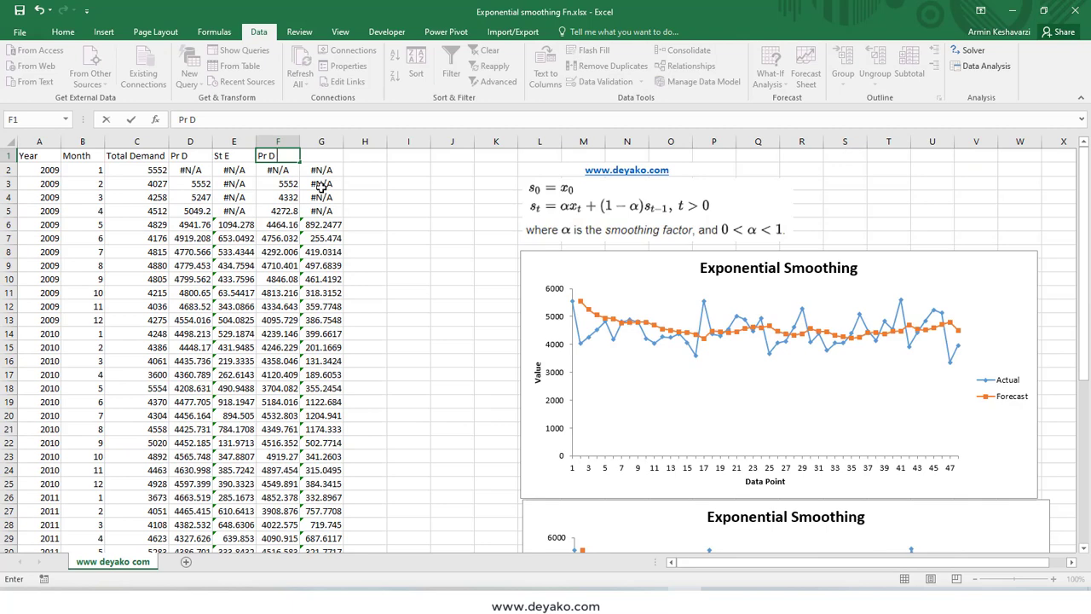
pyautogui.write(' alpha = 0.8')
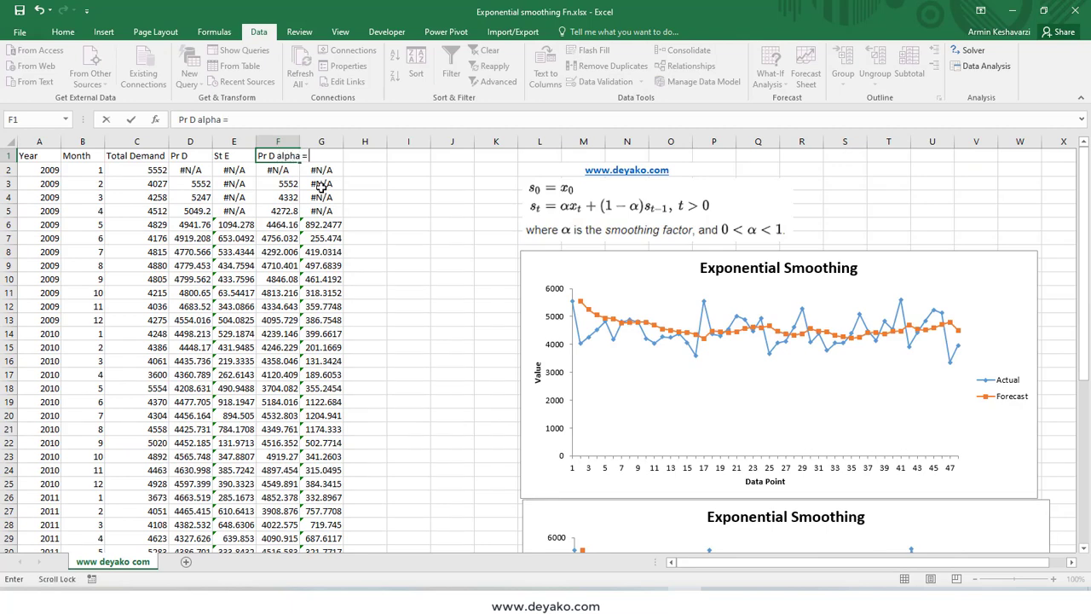
pyautogui.doubleClick(299, 142)
pyautogui.doubleClick(204, 156)
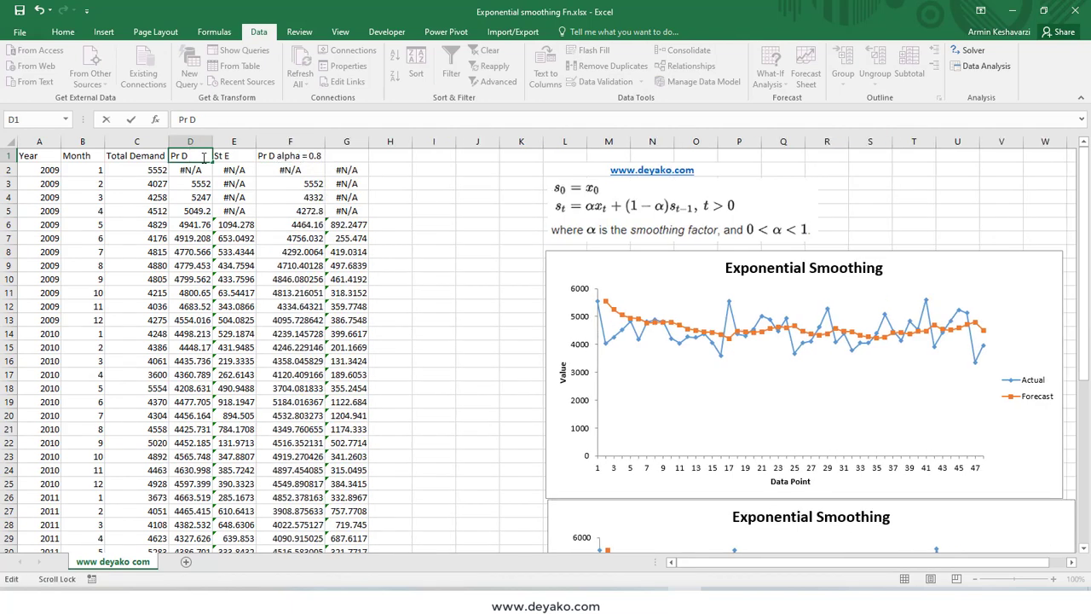
pyautogui.write('alpha 0.2')
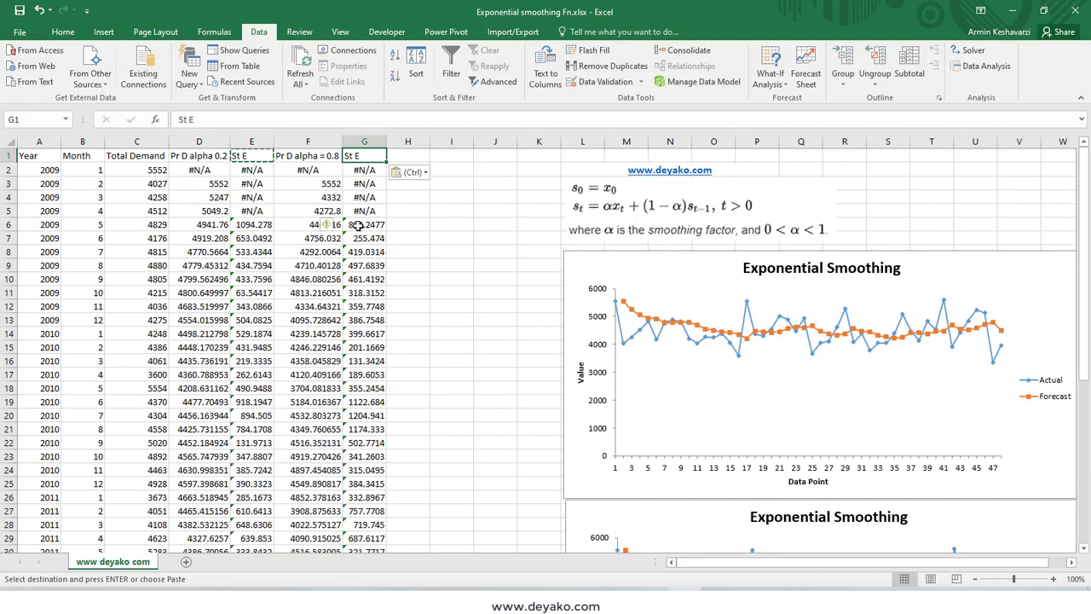
# Set G6 to =SQRT(SUMXMY2(C3:C5,F3:F5)/3), giving the standard error 892.2477.
pyautogui.click(353, 225)
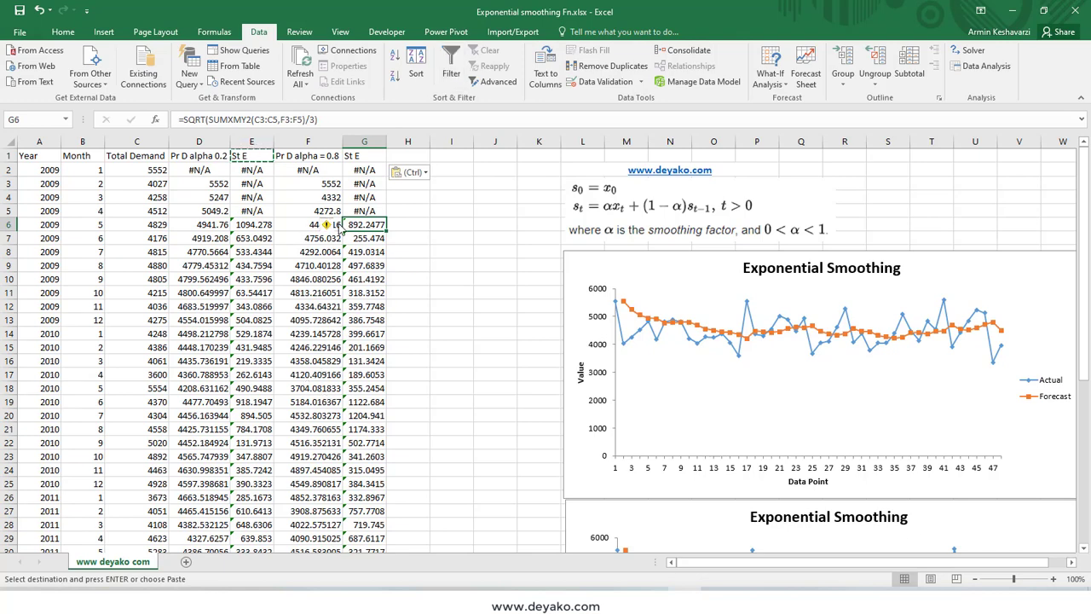
pyautogui.click(220, 119)
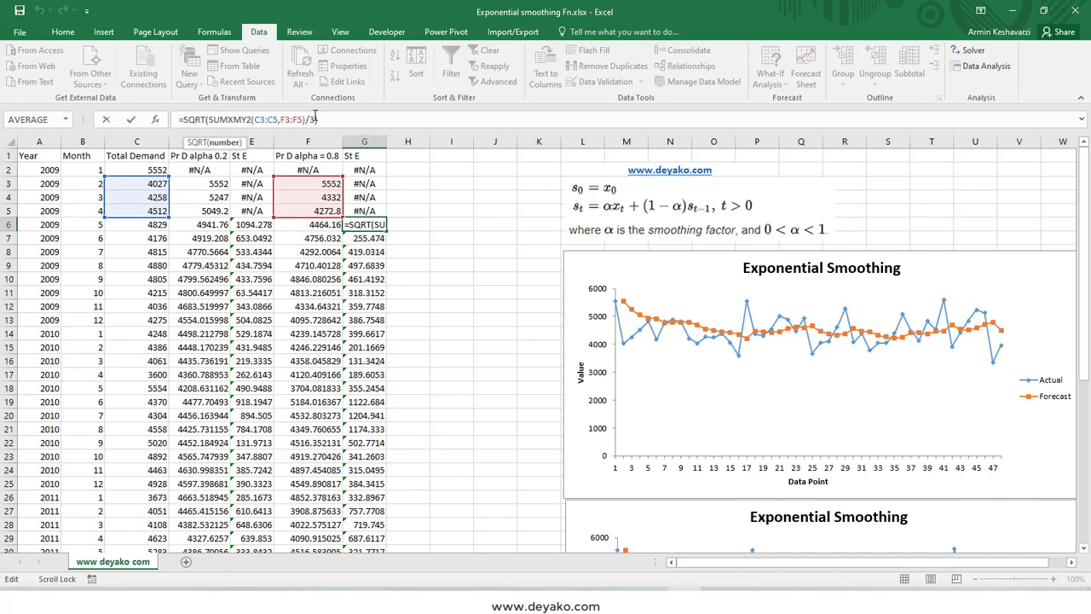
pyautogui.doubleClick(313, 119)
pyautogui.press('Return')
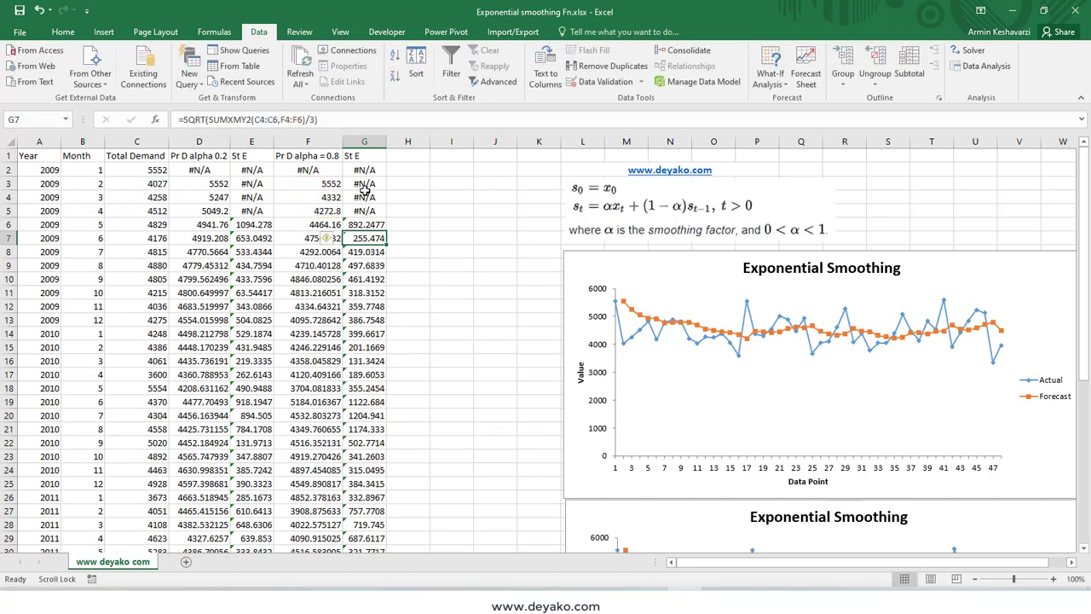
pyautogui.moveTo(371, 188); pyautogui.dragTo(377, 213)
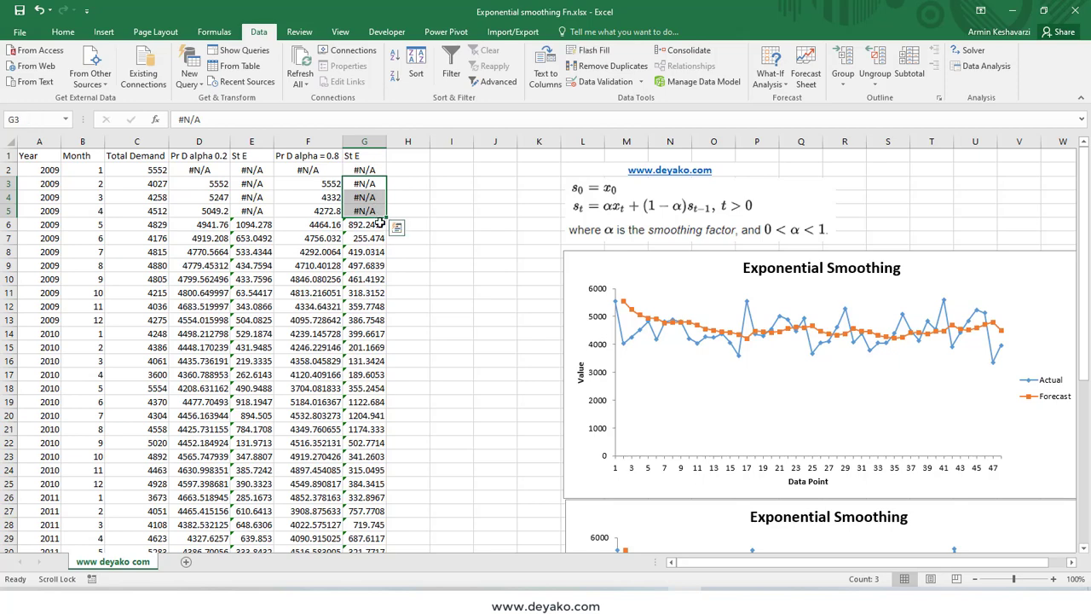
pyautogui.click(376, 224)
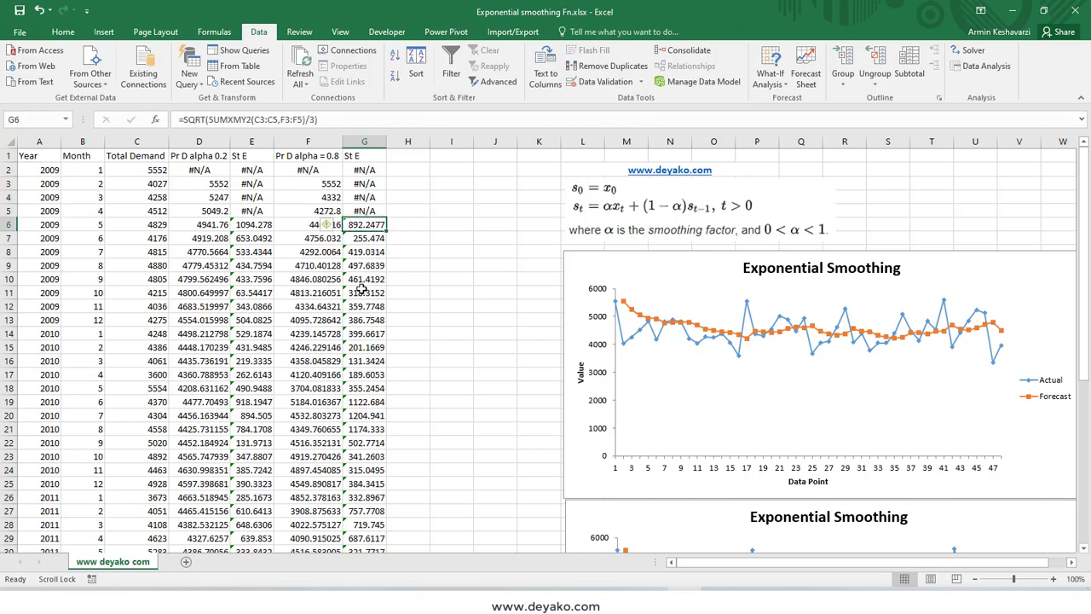
pyautogui.click(290, 118)
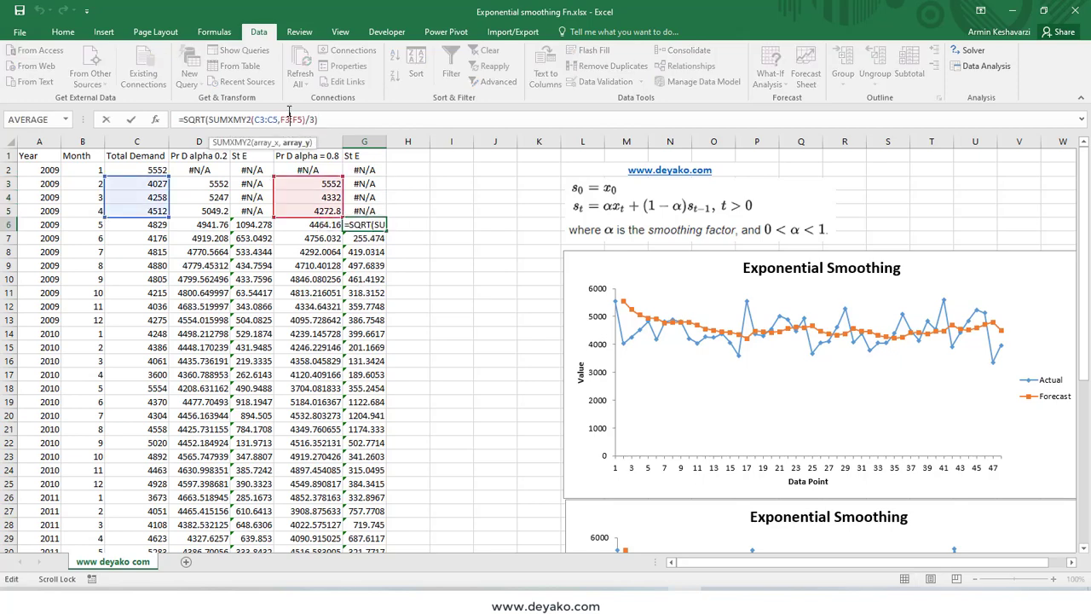
pyautogui.press('Escape')
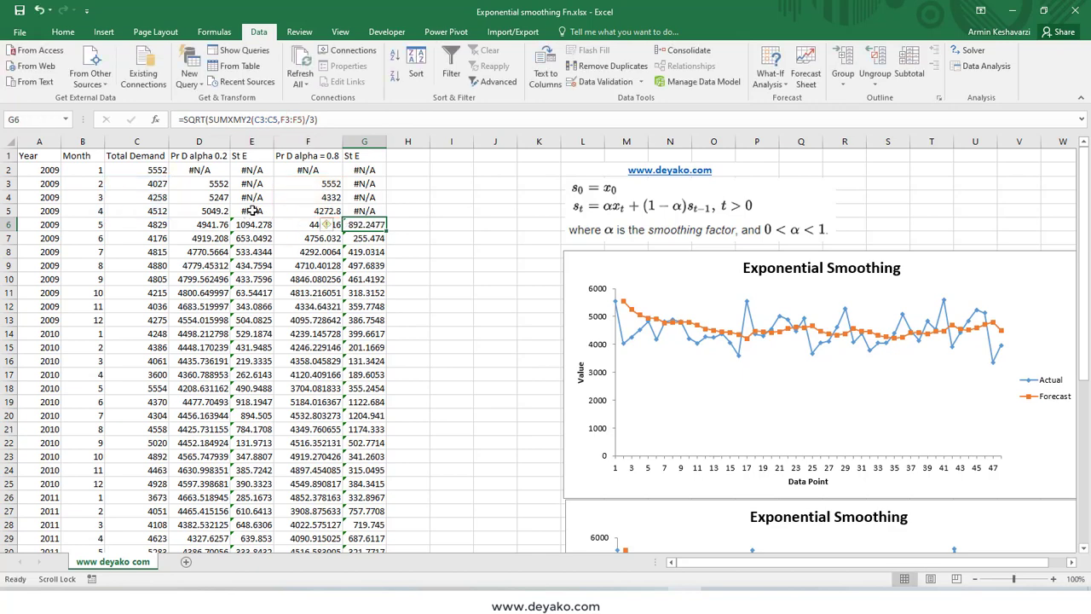
# Review E6's formula =SQRT(SUMXMY2(C3:C5,D3:D5)/3) for comparison, keeping its value 1094.278.
pyautogui.click(252, 210)
pyautogui.click(255, 224)
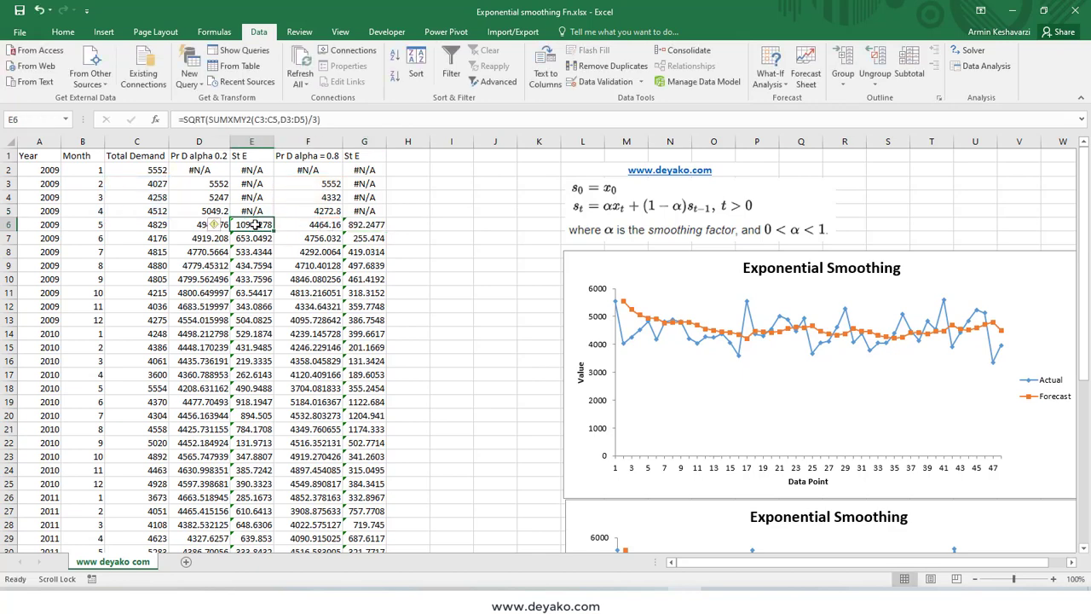
pyautogui.click(240, 119)
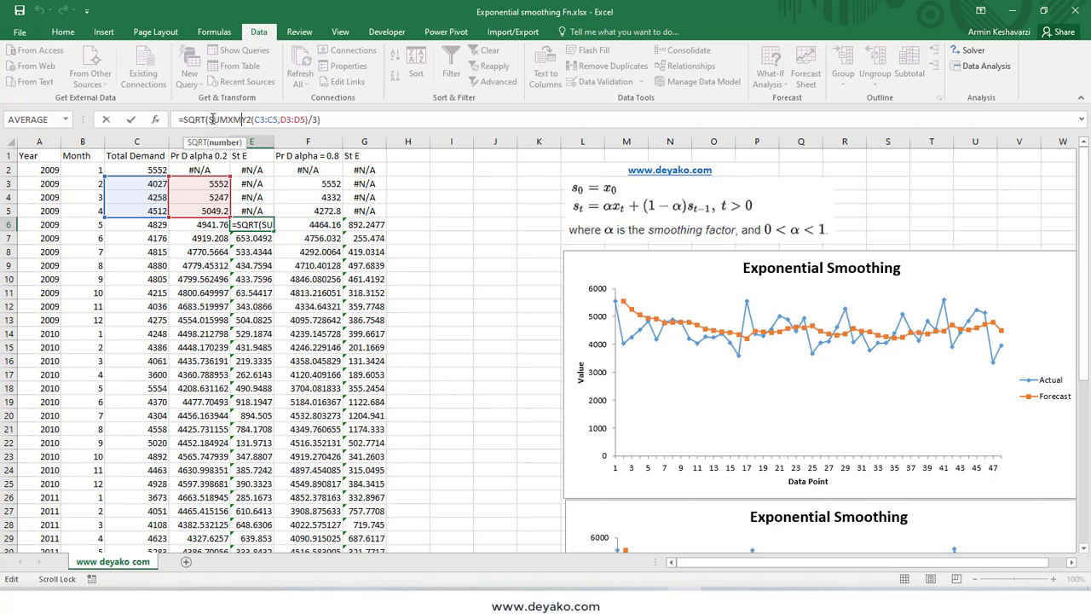
pyautogui.moveTo(213, 120); pyautogui.dragTo(309, 118)
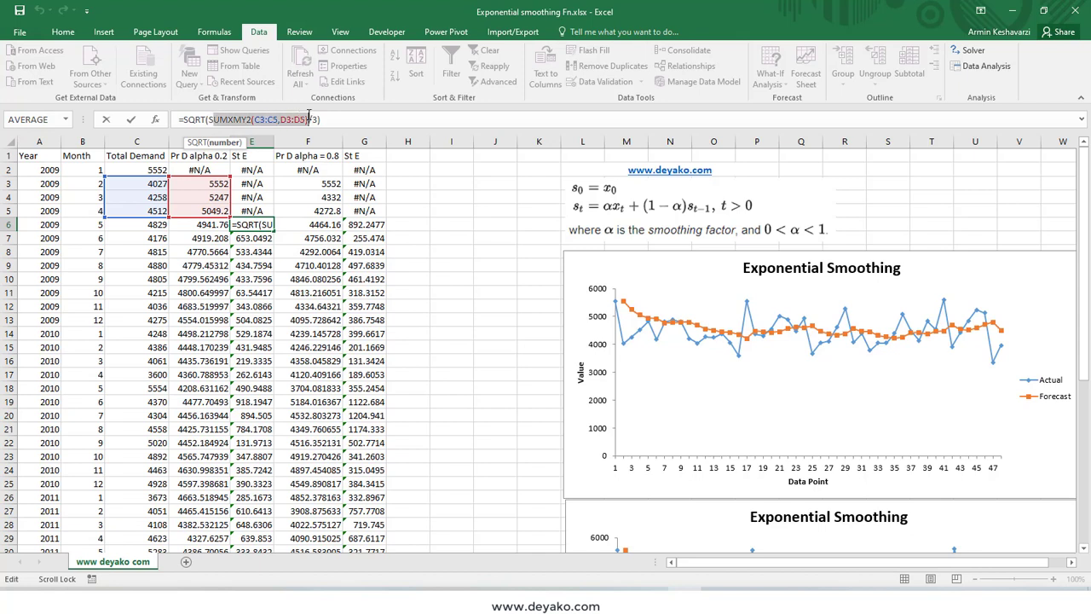
pyautogui.moveTo(321, 118); pyautogui.dragTo(211, 124)
pyautogui.click(180, 120)
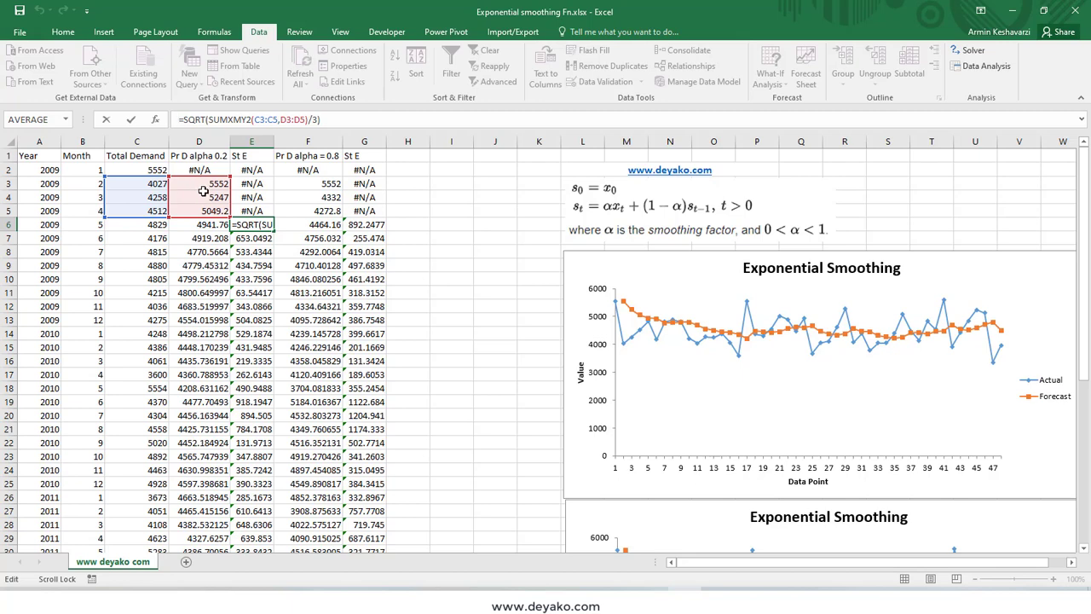
pyautogui.hotkey('ctrl', 'Return')
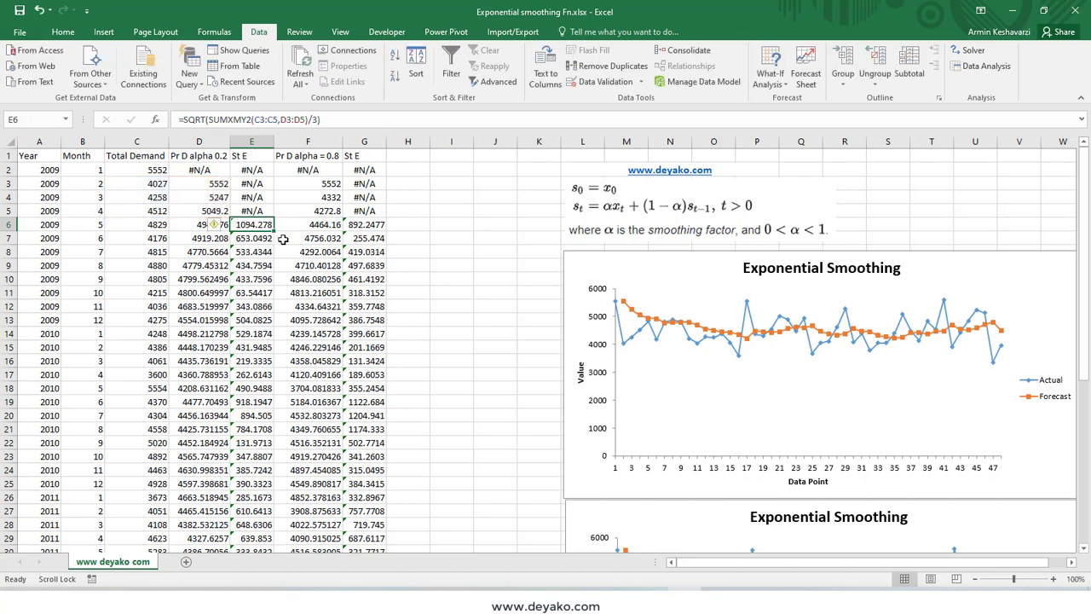
# AutoSum E50 and G50: =SUM(E6:E49) gives 22478.15 and =SUM(G6:G49) gives 24586.65.
pyautogui.scroll(-8, 264, 273)
pyautogui.scroll(-4, 263, 366)
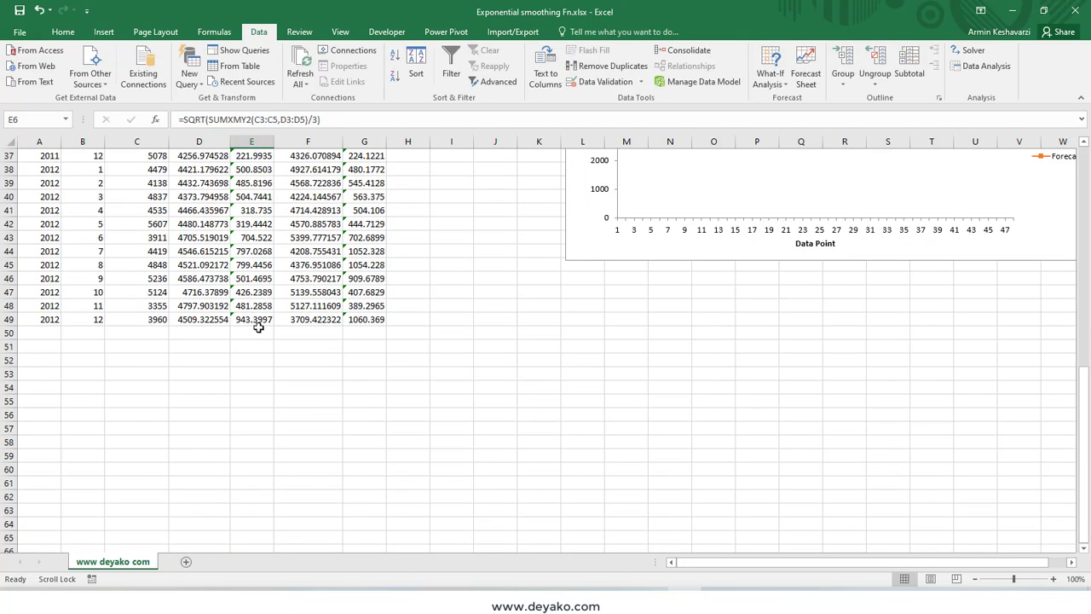
pyautogui.click(266, 332)
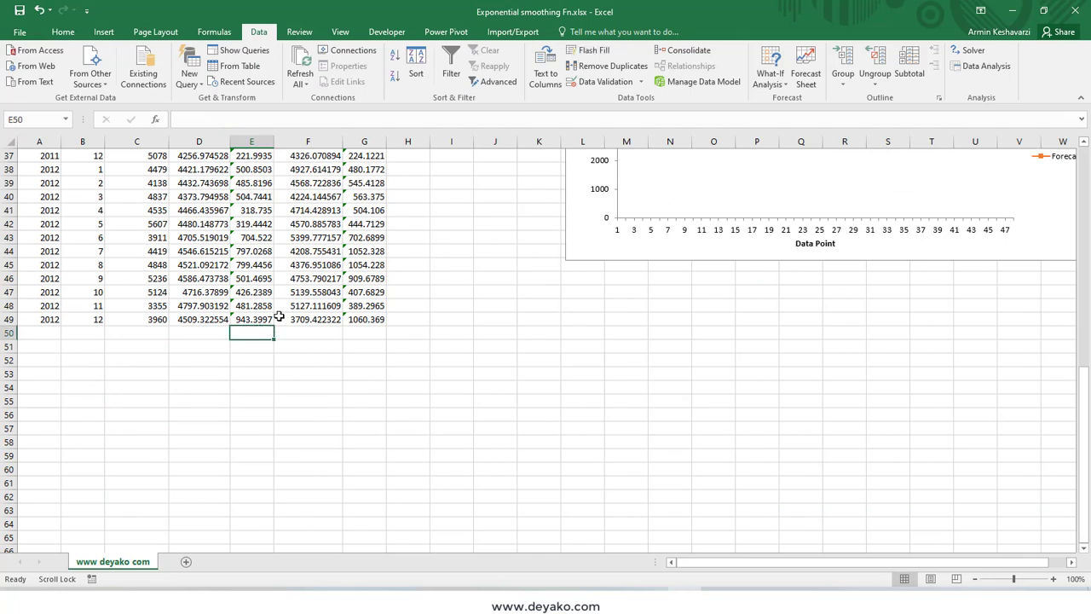
pyautogui.hotkey('alt', '=')
pyautogui.press('Return')
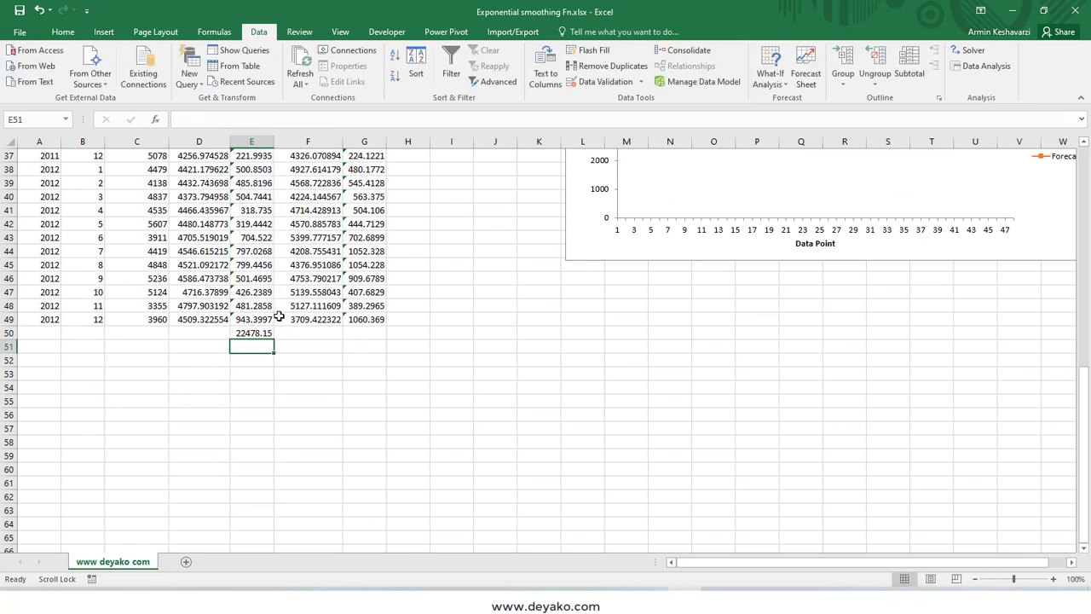
pyautogui.click(377, 333)
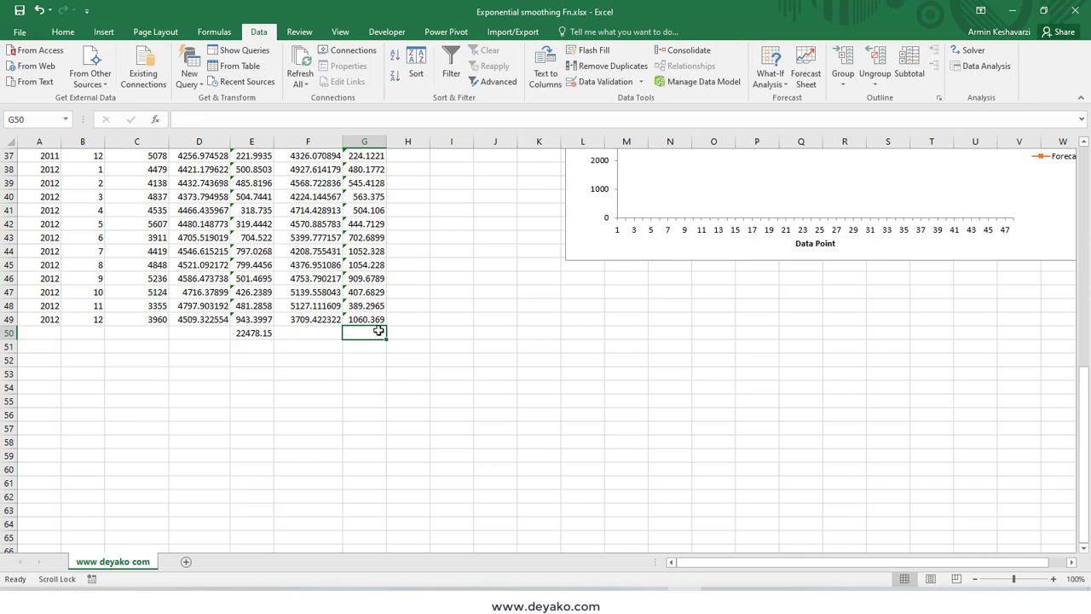
pyautogui.hotkey('alt', '=')
pyautogui.press('Return')
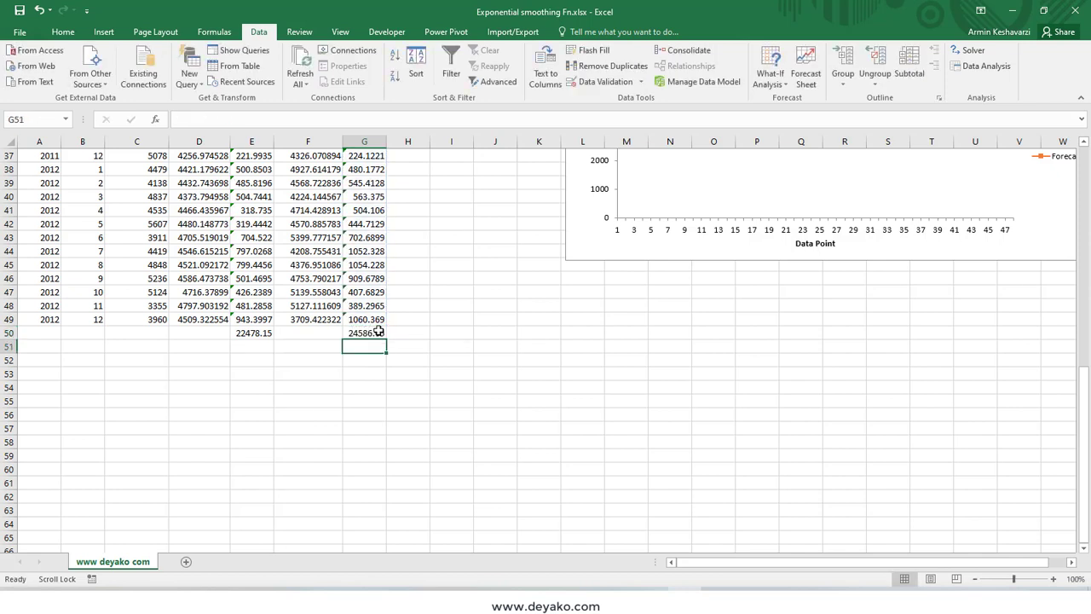
# Check the range summed in E50 and the last alpha 0.8 standard error formula.
pyautogui.doubleClick(254, 331)
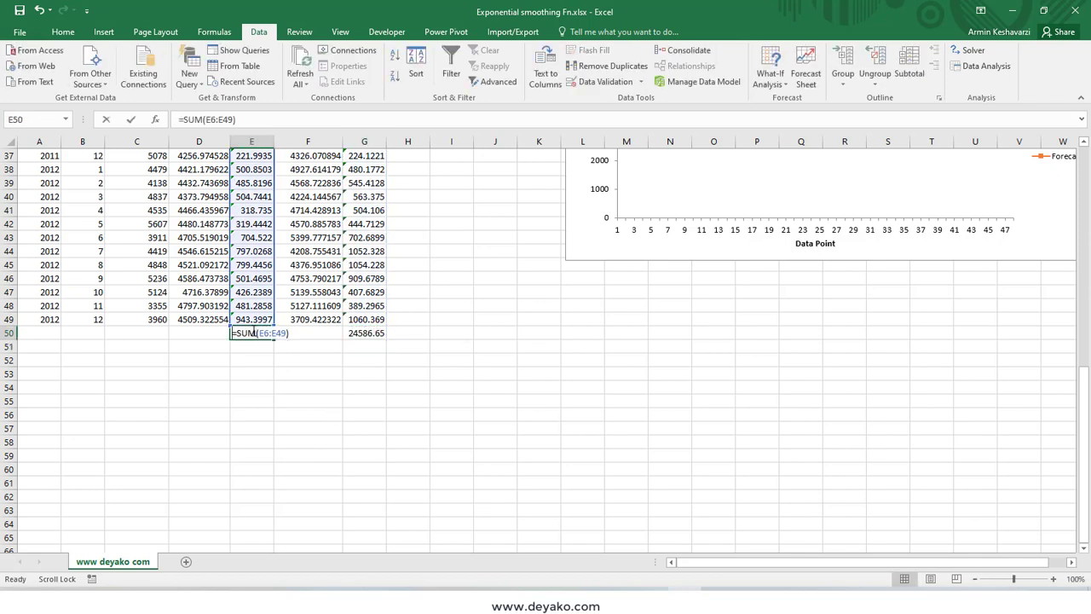
pyautogui.press('Escape')
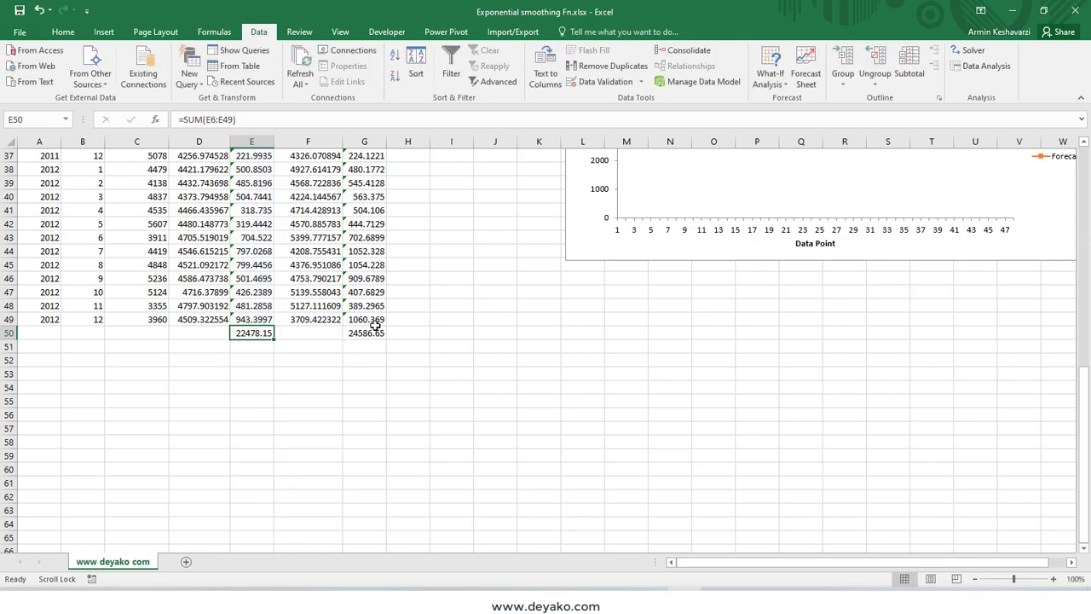
pyautogui.click(375, 322)
# Compare the two forecast charts and check the SUM formula behind the G50 total.
pyautogui.scroll(12, 612, 277)
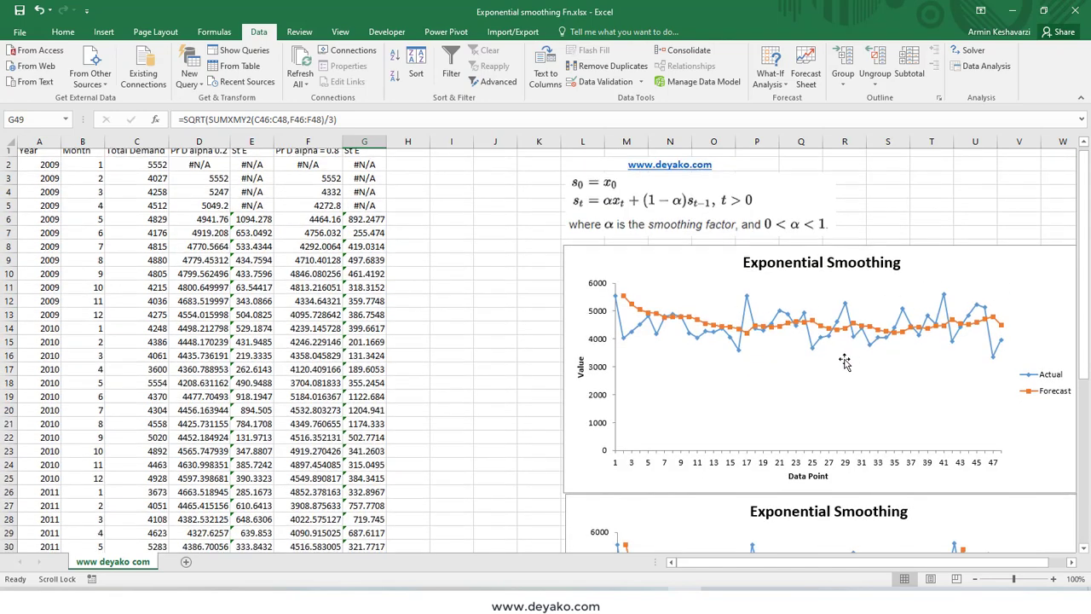
pyautogui.scroll(-6, 844, 362)
pyautogui.scroll(5, 650, 304)
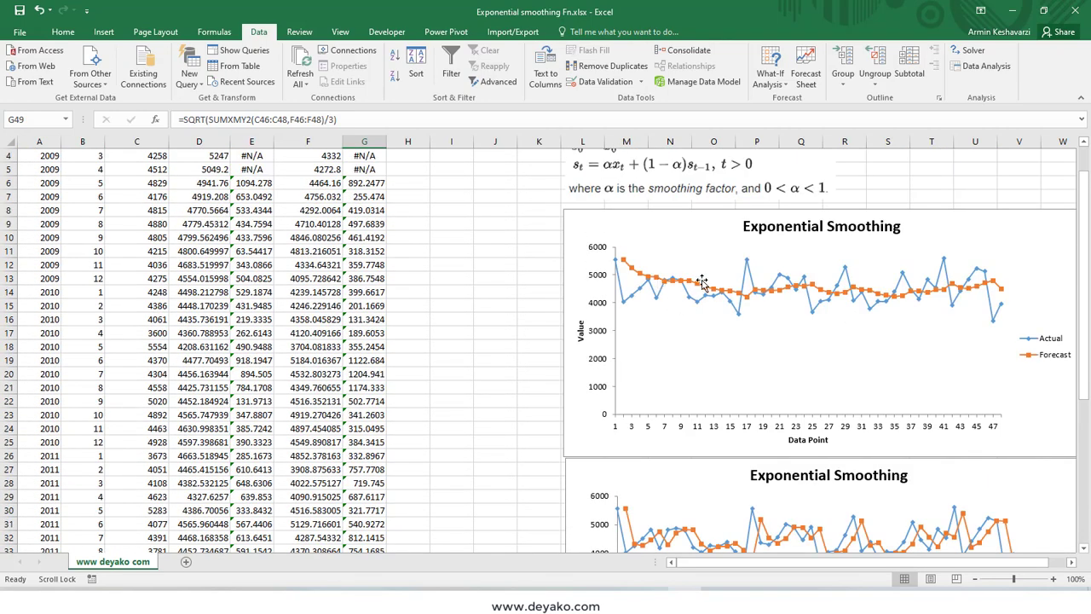
pyautogui.scroll(-3, 997, 341)
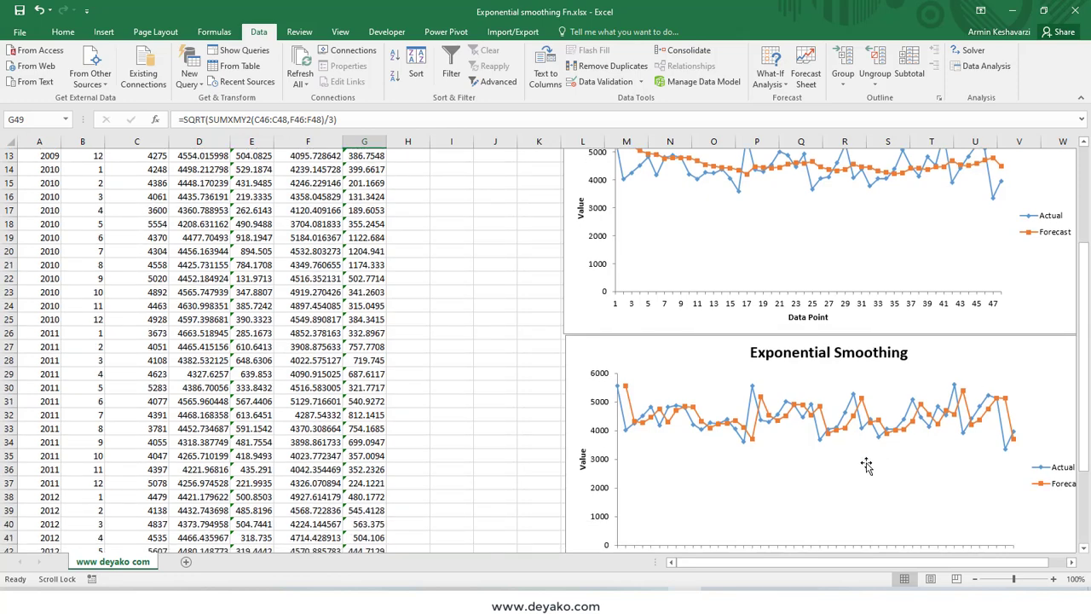
pyautogui.scroll(-5, 367, 481)
pyautogui.click(376, 465)
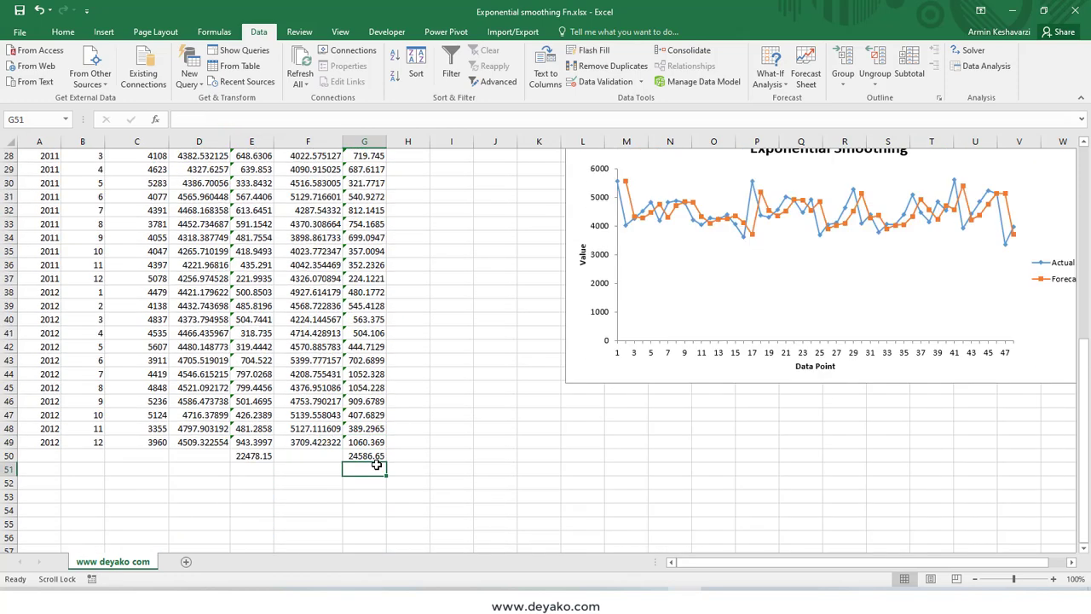
pyautogui.click(377, 455)
# Return to the top of the sheet and select H1 for the next column heading.
pyautogui.scroll(8, 457, 426)
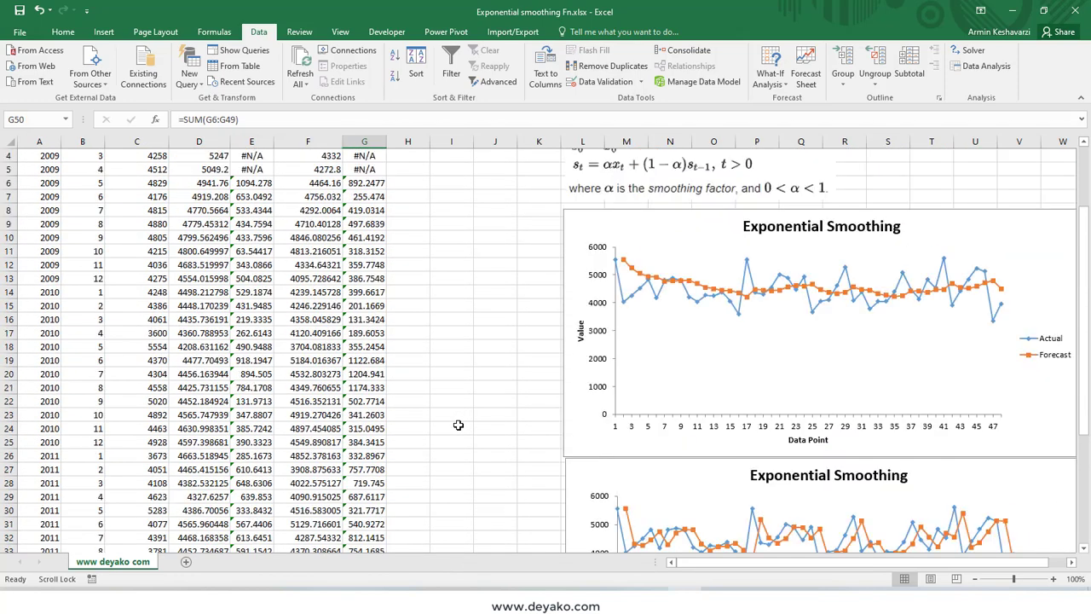
pyautogui.scroll(1, 458, 426)
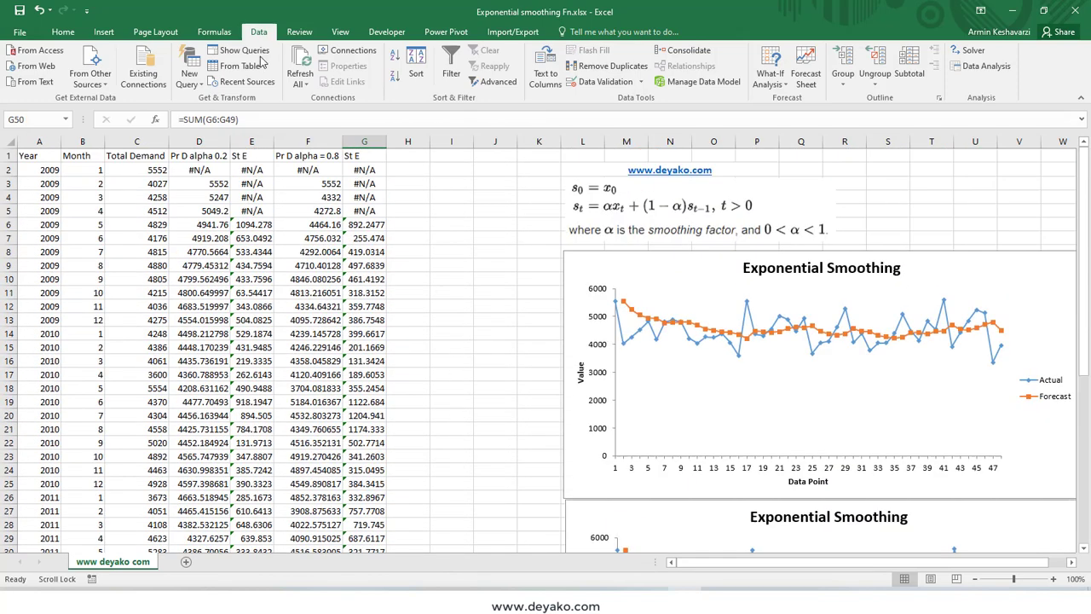
pyautogui.click(409, 154)
# Enter the heading 'Pr D alpha = 0.5' in H1 and launch Exponential Smoothing from Data Analysis.
pyautogui.write('Pr')
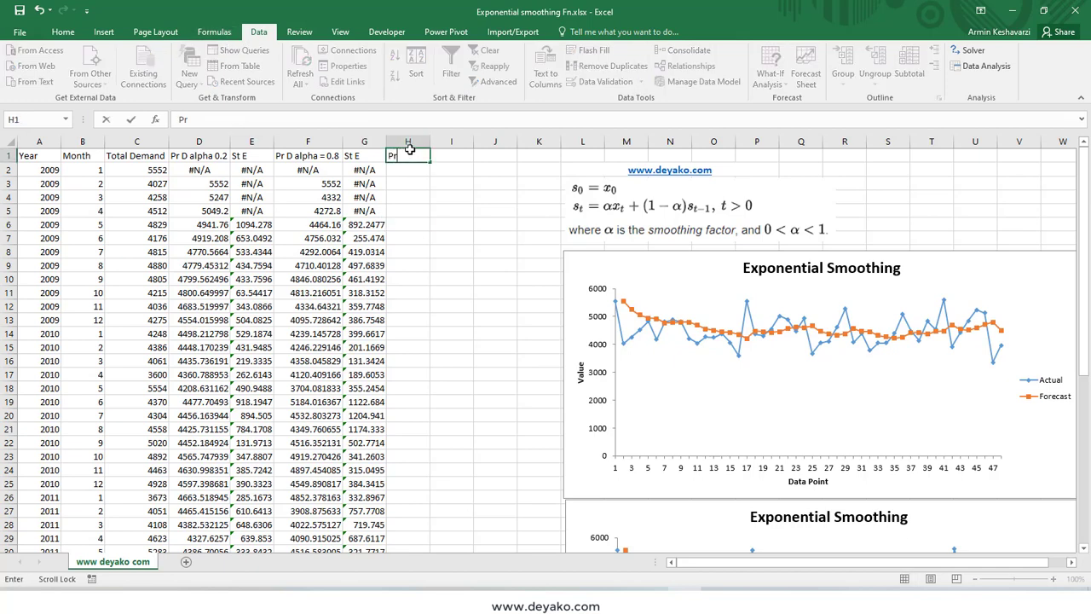
pyautogui.write(' D alpha = 0.')
pyautogui.write('5')
pyautogui.press('Return')
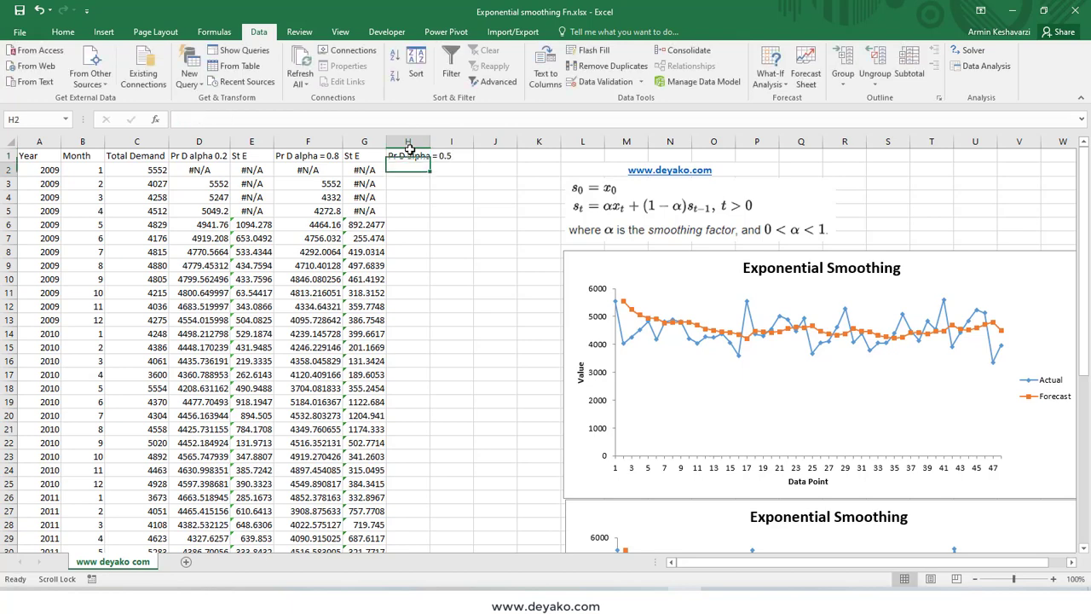
pyautogui.click(982, 65)
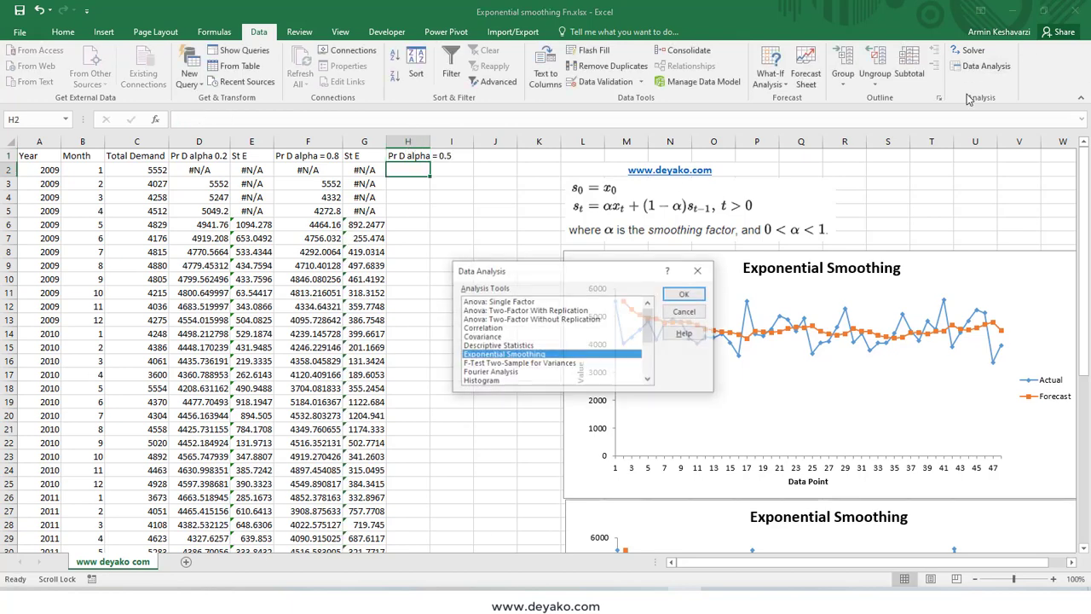
pyautogui.click(685, 293)
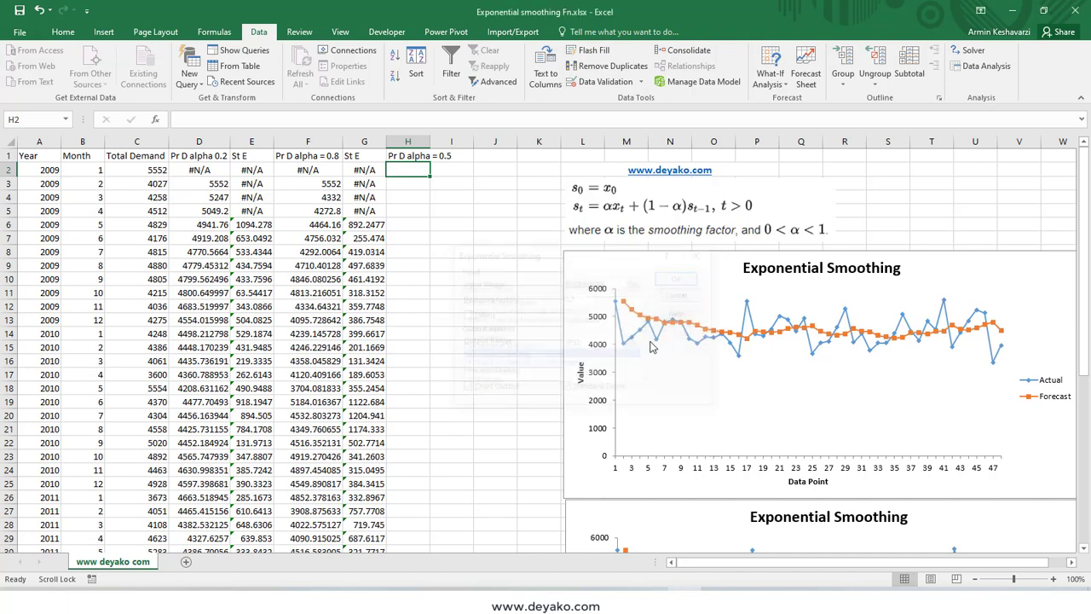
# Run smoothing with damping factor 0.5 and output at H2, then move the new chart over the sheet.
pyautogui.click(576, 298)
pyautogui.write('0.5')
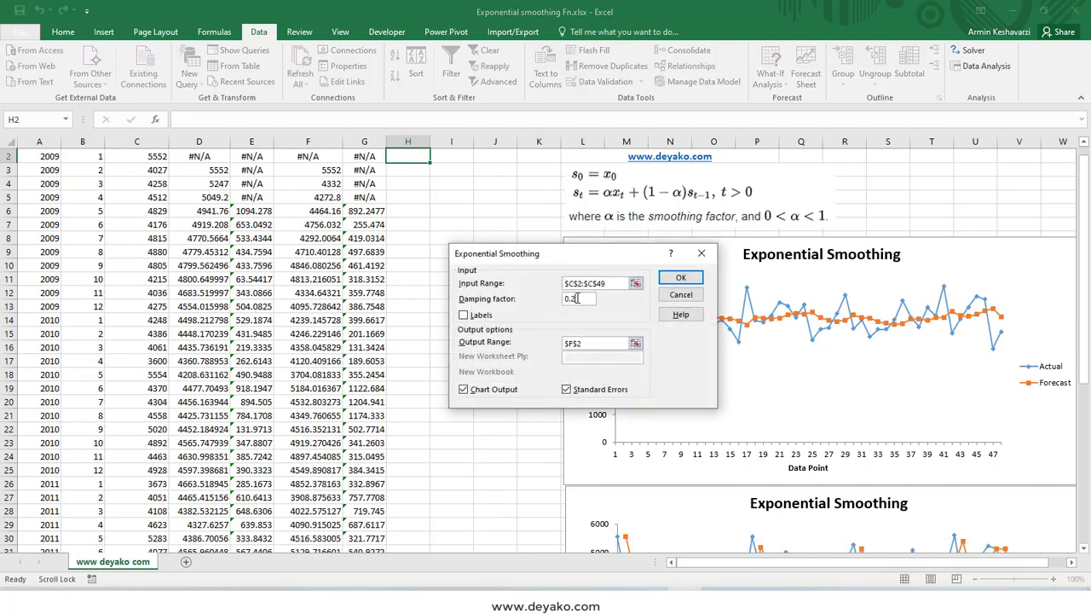
pyautogui.click(589, 343)
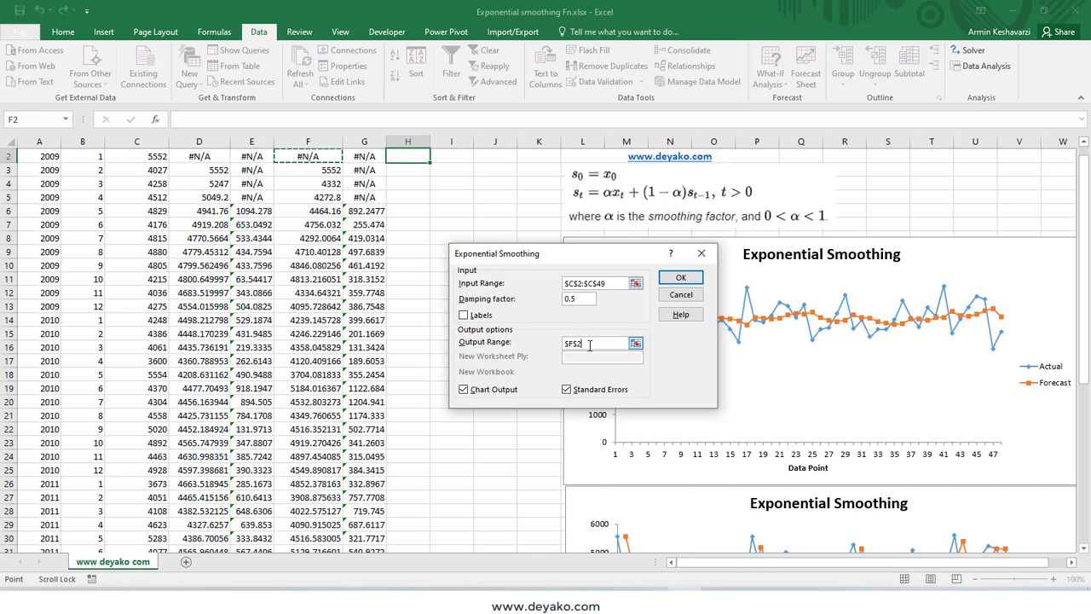
pyautogui.press('BackSpace')
pyautogui.press('BackSpace')
pyautogui.press('BackSpace')
pyautogui.scroll(1, 386, 245)
pyautogui.click(397, 173)
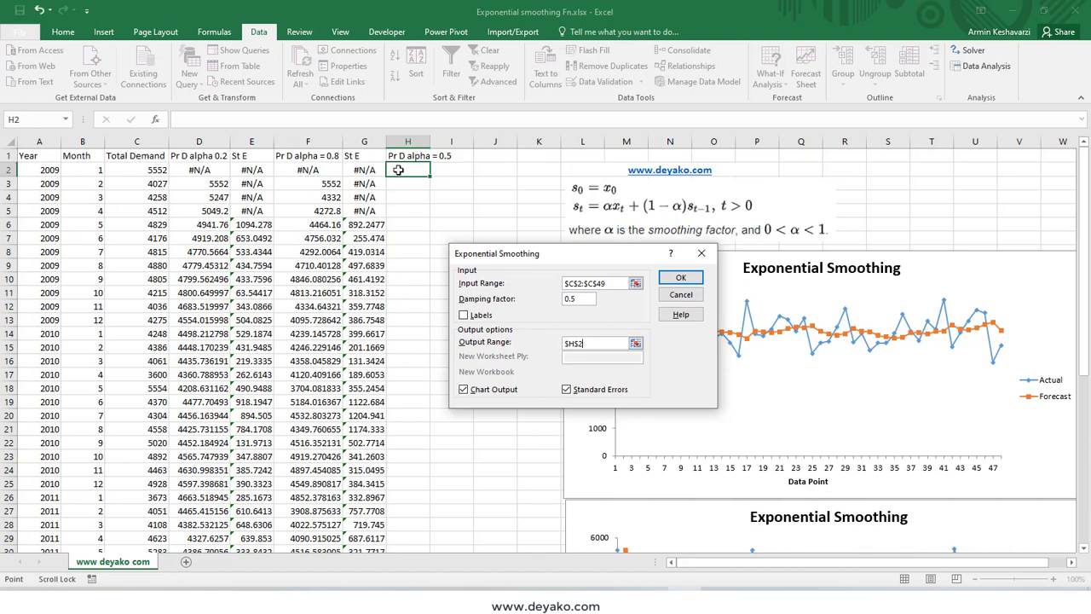
pyautogui.press('Return')
pyautogui.moveTo(828, 190)
pyautogui.mouseDown()
pyautogui.moveTo(384, 311)
pyautogui.moveTo(385, 325)
pyautogui.mouseUp()
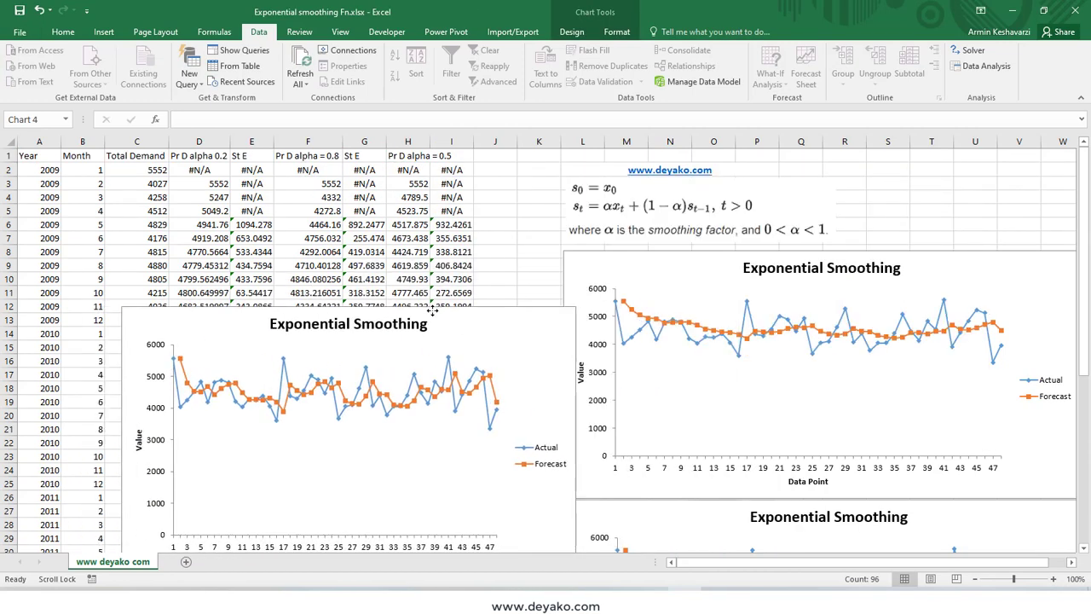
# Place the alpha 0.5 chart beside rows 38–49 under the other charts and resize it to their width.
pyautogui.scroll(-1, 418, 340)
pyautogui.scroll(-1, 417, 339)
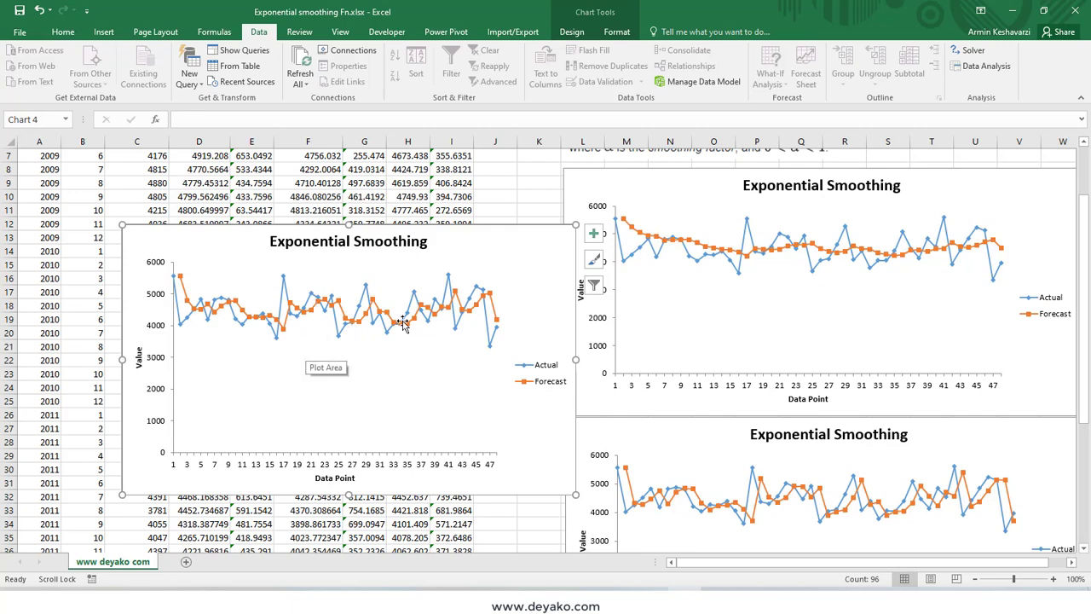
pyautogui.scroll(-2, 404, 325)
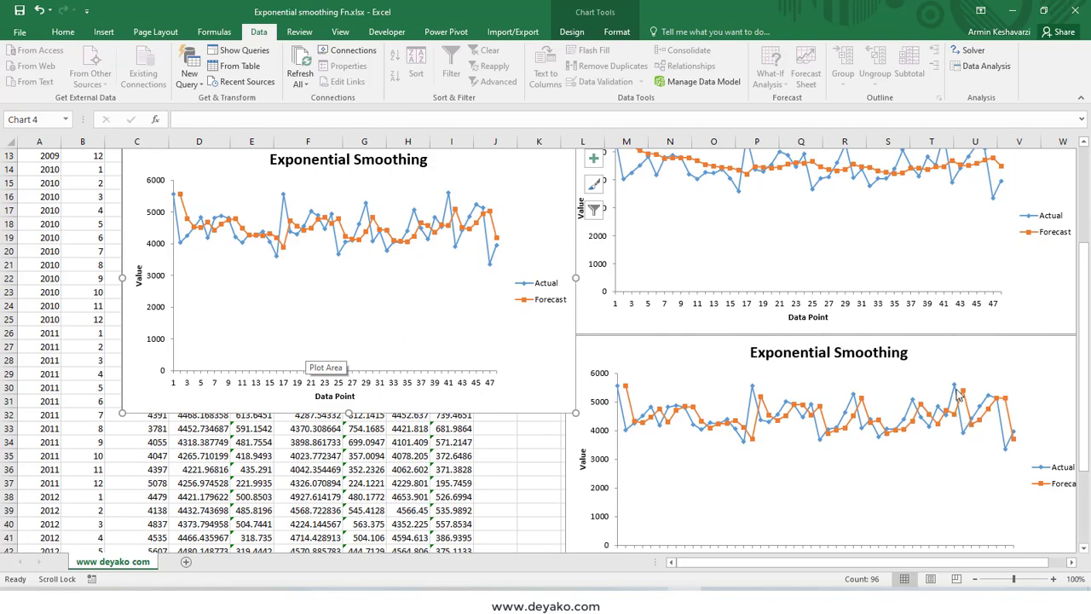
pyautogui.moveTo(522, 161)
pyautogui.mouseDown()
pyautogui.moveTo(810, 506)
pyautogui.moveTo(970, 475)
pyautogui.mouseUp()
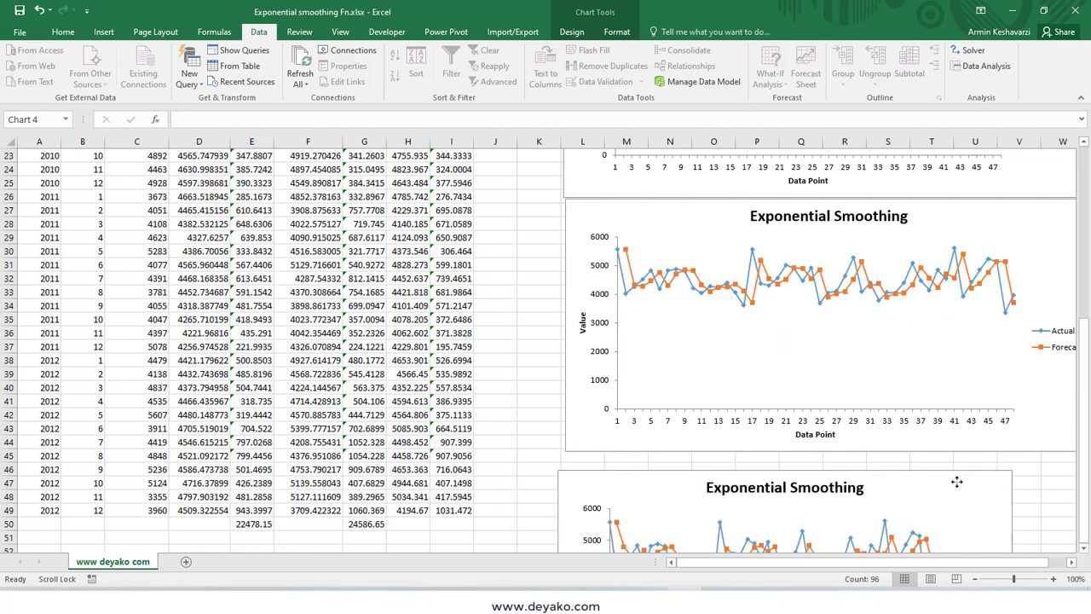
pyautogui.moveTo(970, 475); pyautogui.dragTo(970, 472)
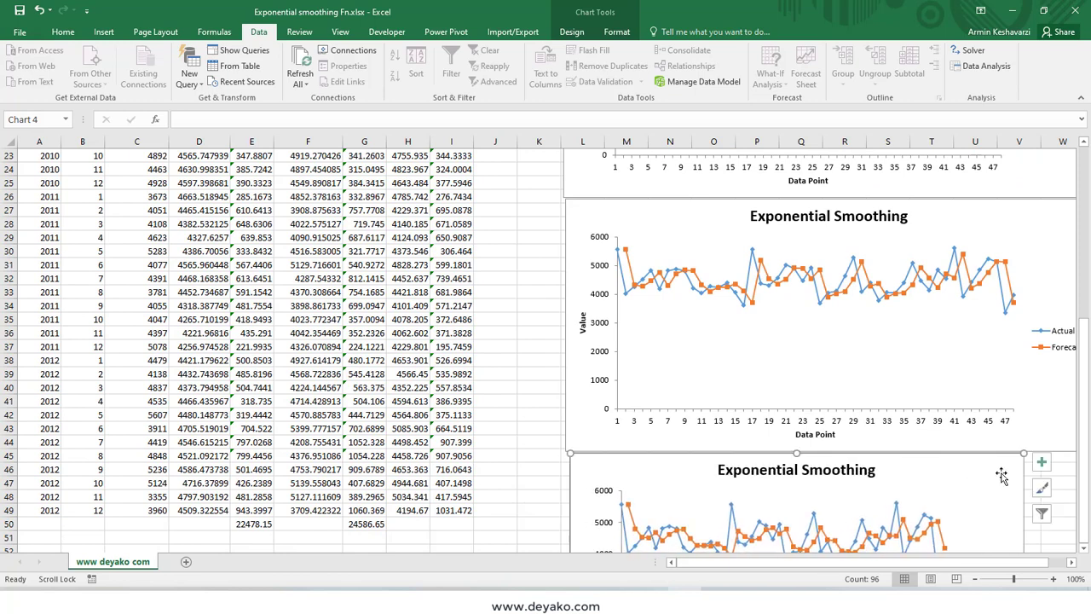
pyautogui.scroll(-5, 1003, 479)
pyautogui.moveTo(1024, 517)
pyautogui.mouseDown()
pyautogui.moveTo(1076, 509)
pyautogui.moveTo(1002, 501)
pyautogui.mouseUp()
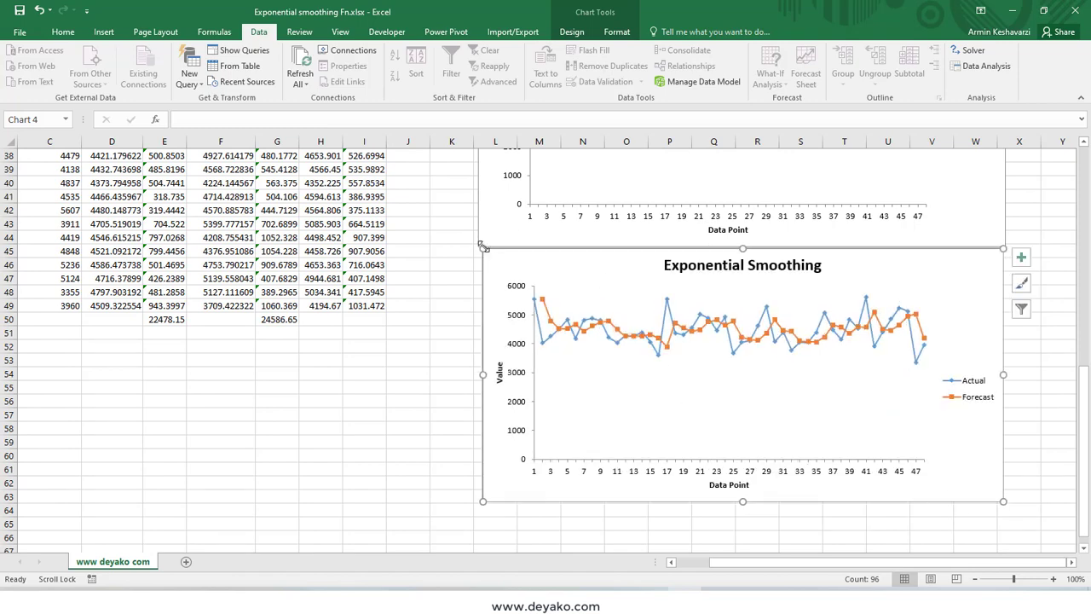
pyautogui.moveTo(483, 248); pyautogui.dragTo(480, 249)
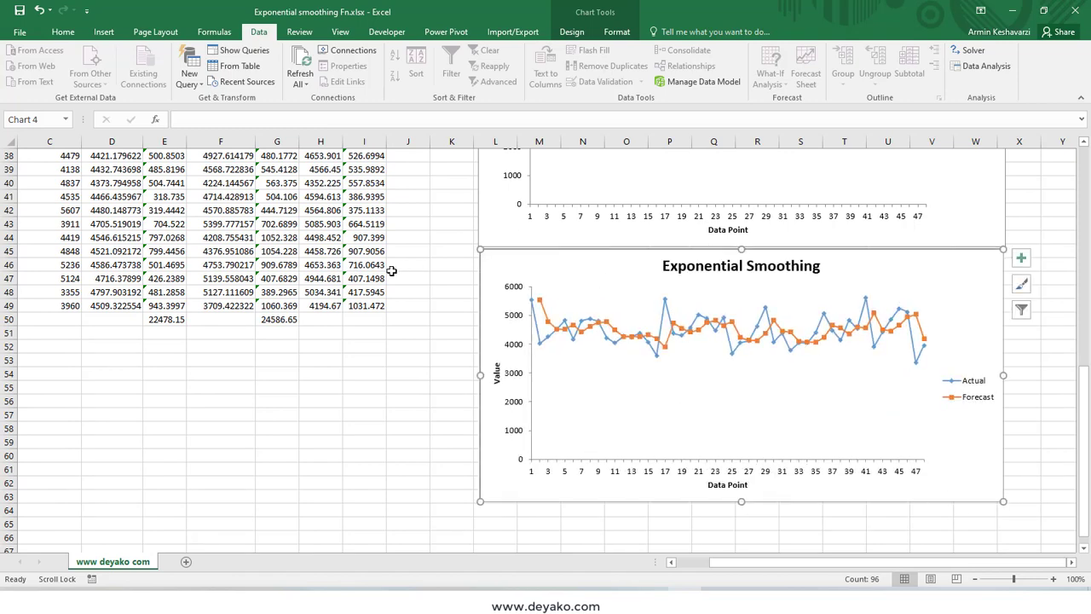
# AutoSum the alpha 0.5 standard errors in I50, giving 22716.37.
pyautogui.click(372, 320)
pyautogui.hotkey('alt', '=')
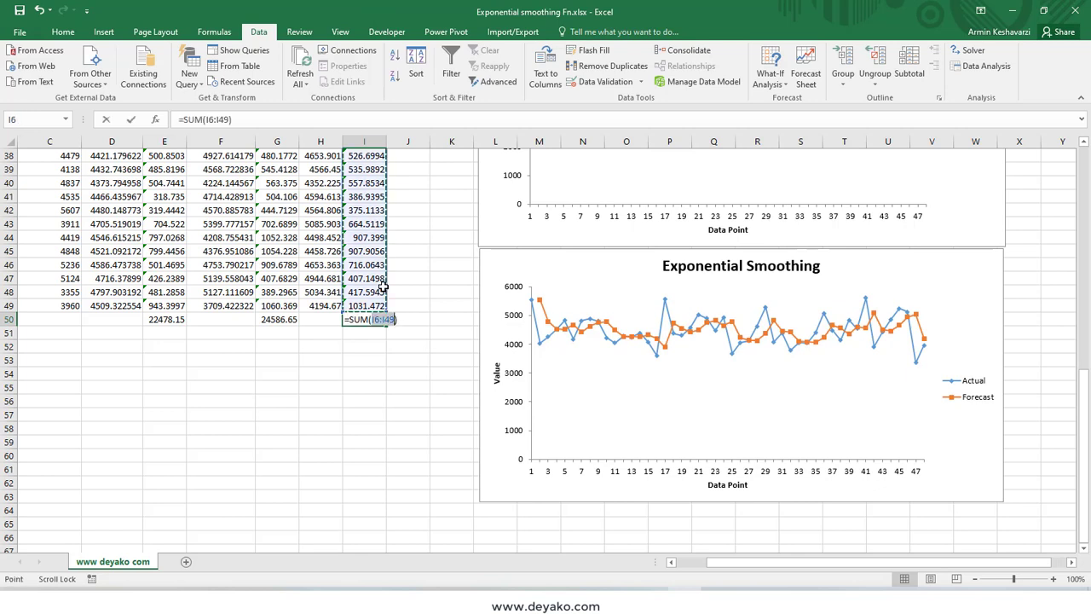
pyautogui.press('Return')
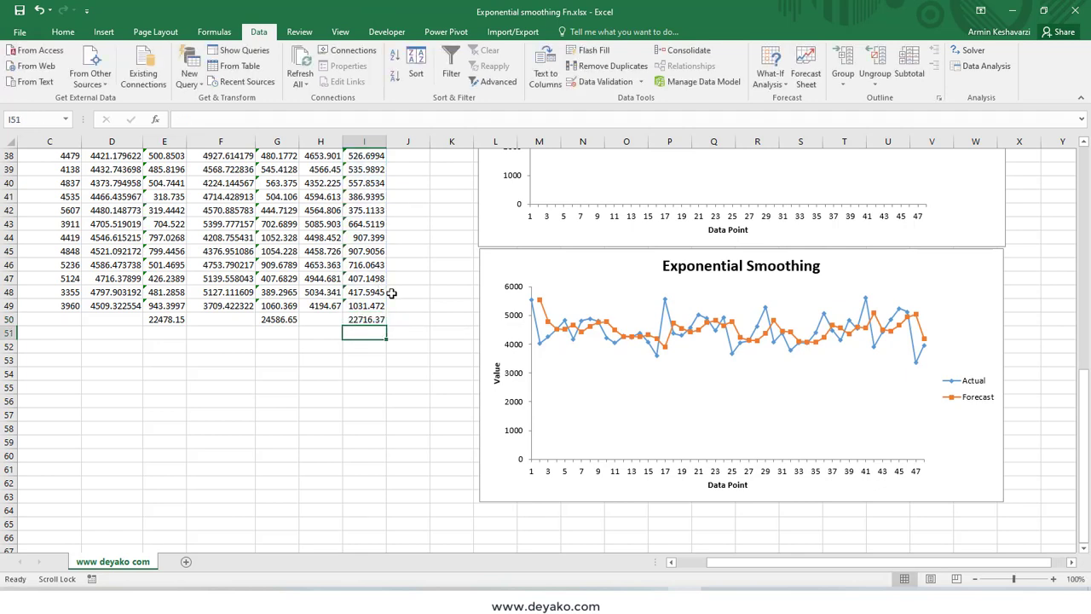
# Compare the SQRT/SUMXMY2 standard error formulas in columns I and E.
pyautogui.scroll(3, 365, 256)
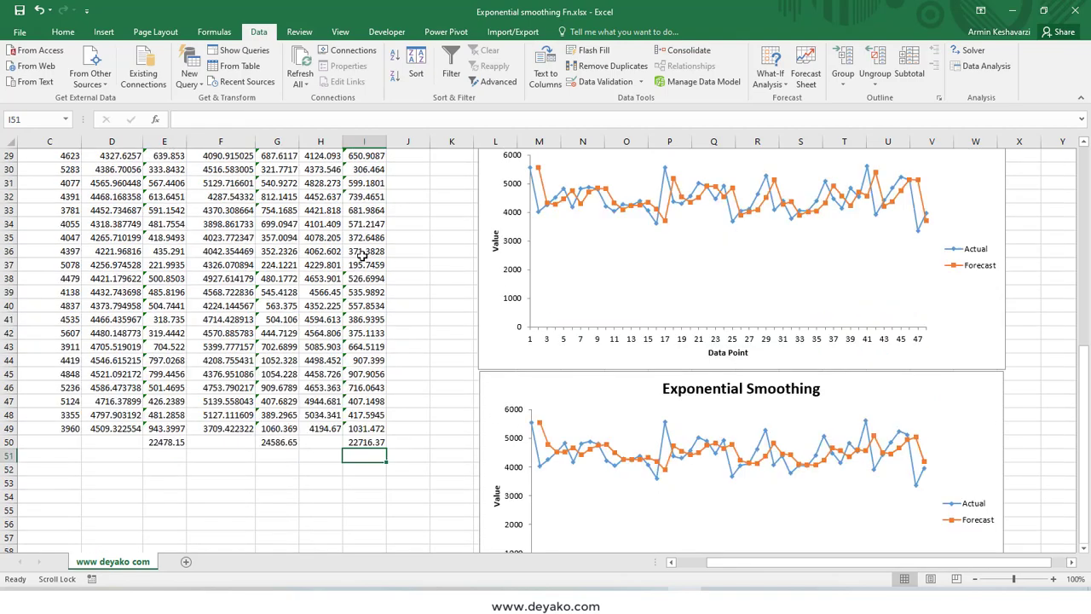
pyautogui.scroll(5, 361, 247)
pyautogui.scroll(4, 352, 225)
pyautogui.click(366, 251)
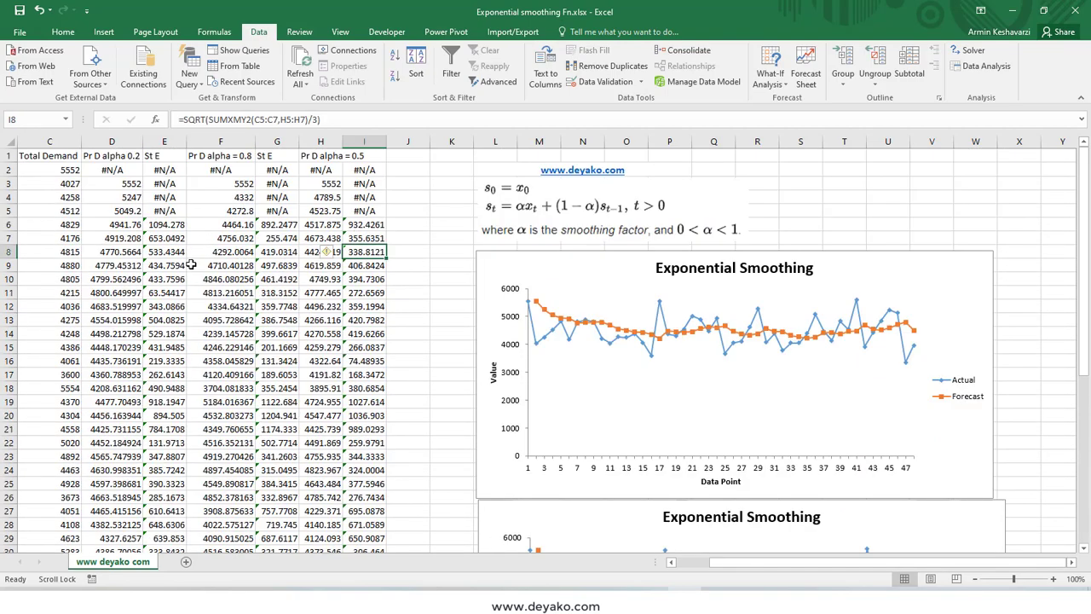
pyautogui.click(174, 265)
pyautogui.scroll(-8, 175, 273)
pyautogui.scroll(-2, 177, 292)
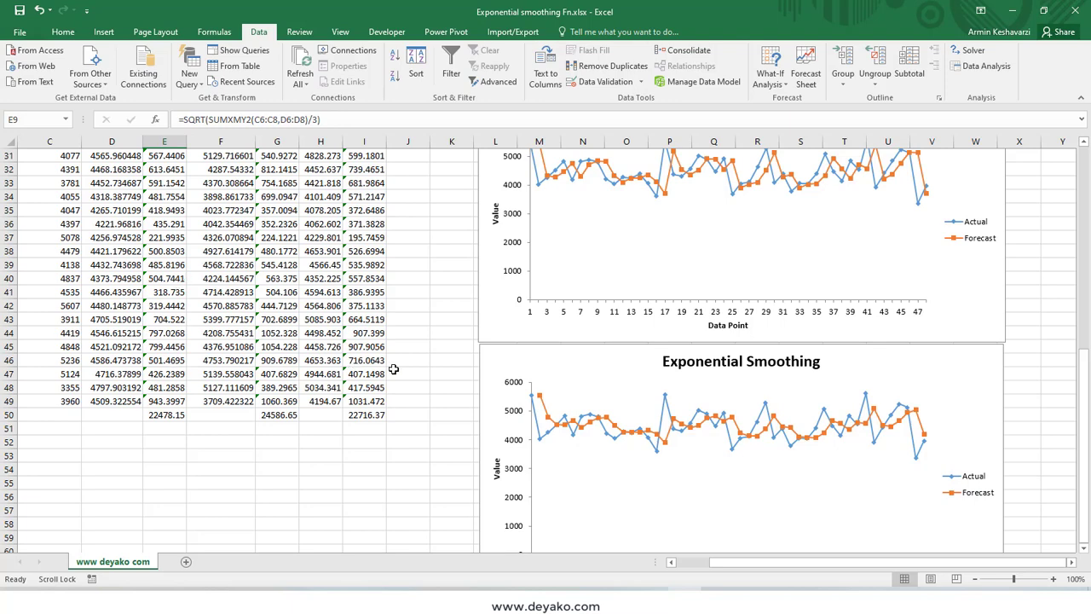
# Review the error totals in E50, G50 and I50 and their SUM formulas.
pyautogui.scroll(-3, 394, 368)
pyautogui.click(165, 291)
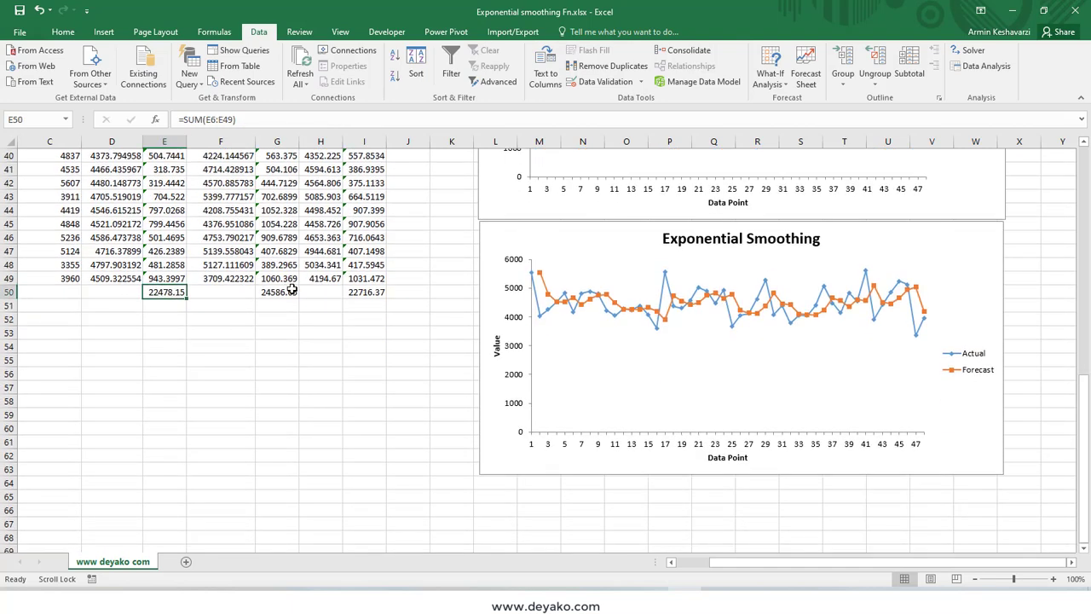
pyautogui.click(289, 290)
pyautogui.click(377, 290)
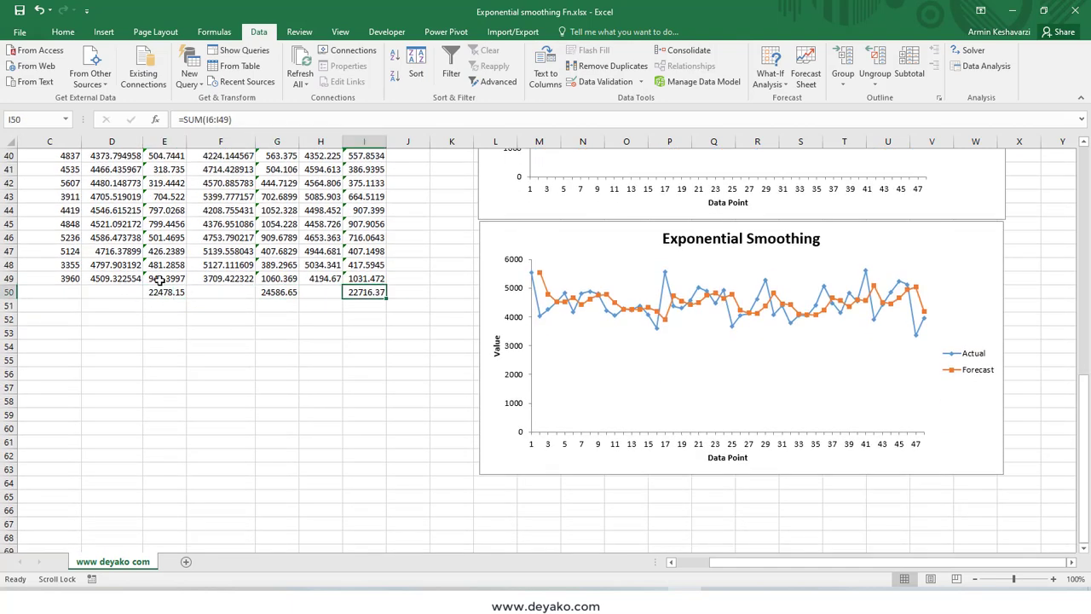
pyautogui.click(159, 279)
pyautogui.click(174, 304)
pyautogui.click(175, 294)
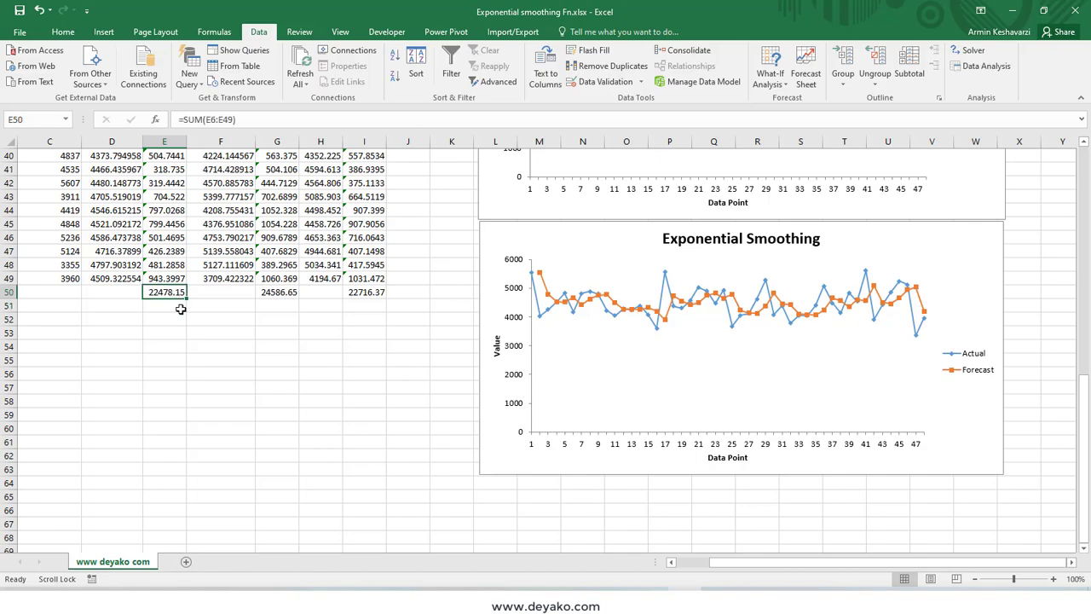
pyautogui.scroll(8, 201, 333)
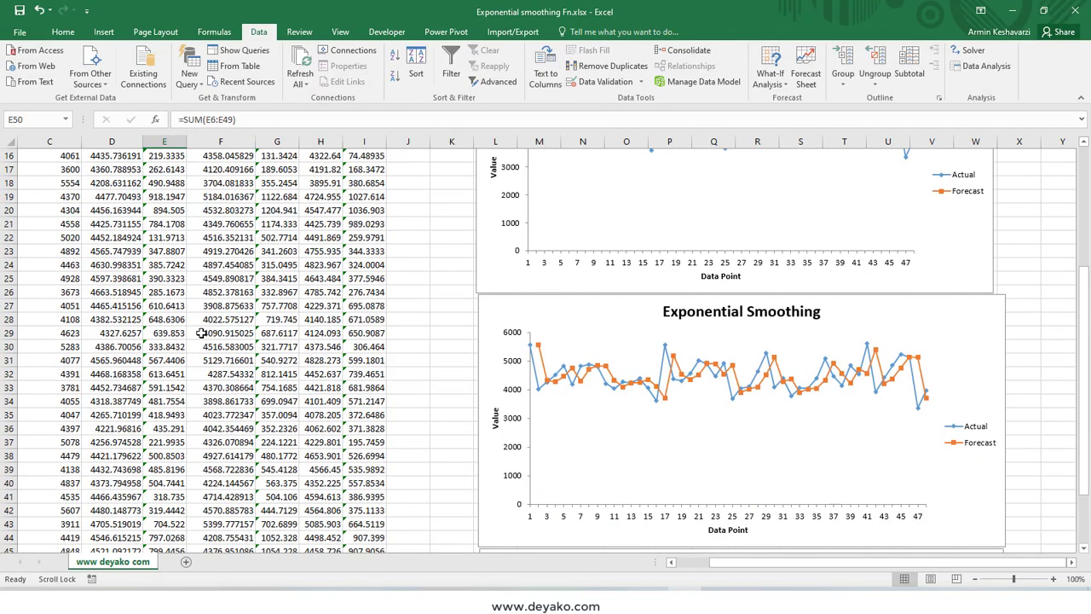
pyautogui.scroll(5, 243, 317)
pyautogui.scroll(-3, 420, 317)
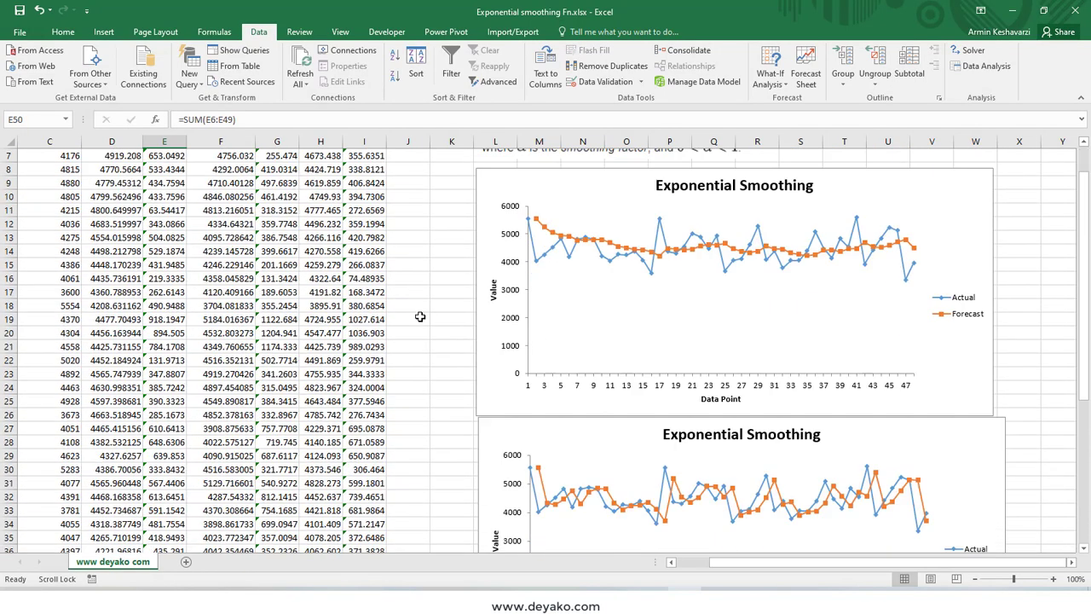
pyautogui.scroll(-3, 420, 317)
pyautogui.scroll(-4, 420, 317)
pyautogui.click(355, 414)
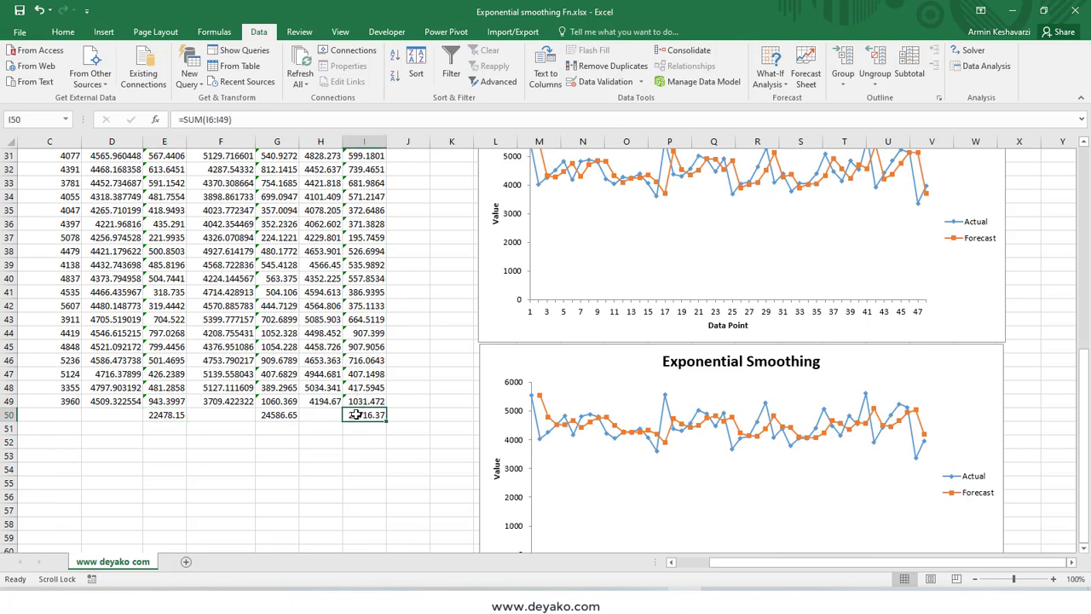
pyautogui.click(277, 413)
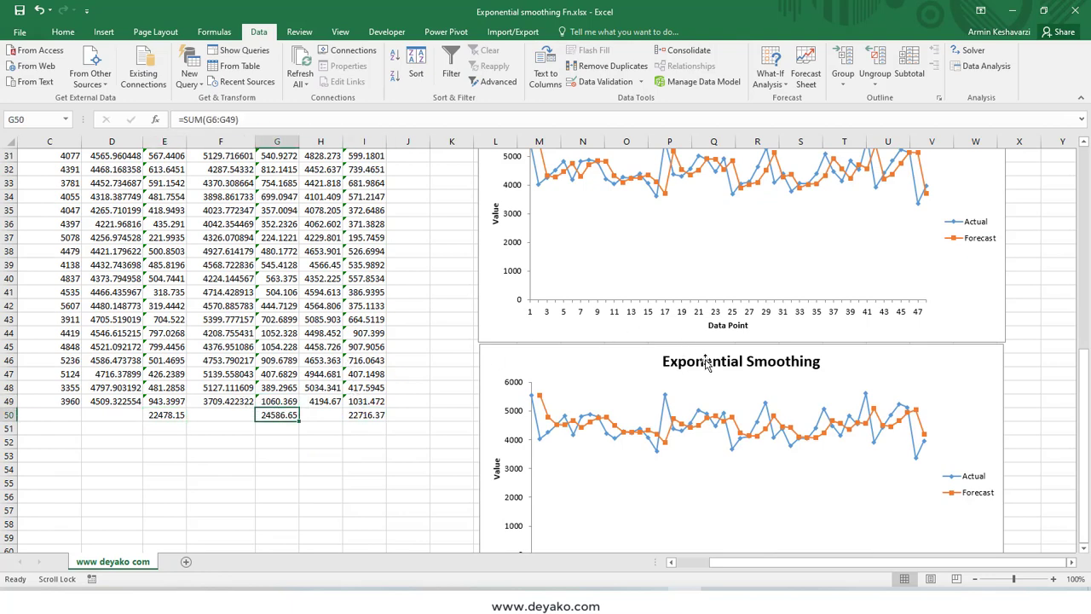
pyautogui.scroll(-3, 706, 368)
pyautogui.scroll(-2, 791, 395)
pyautogui.scroll(4, 880, 411)
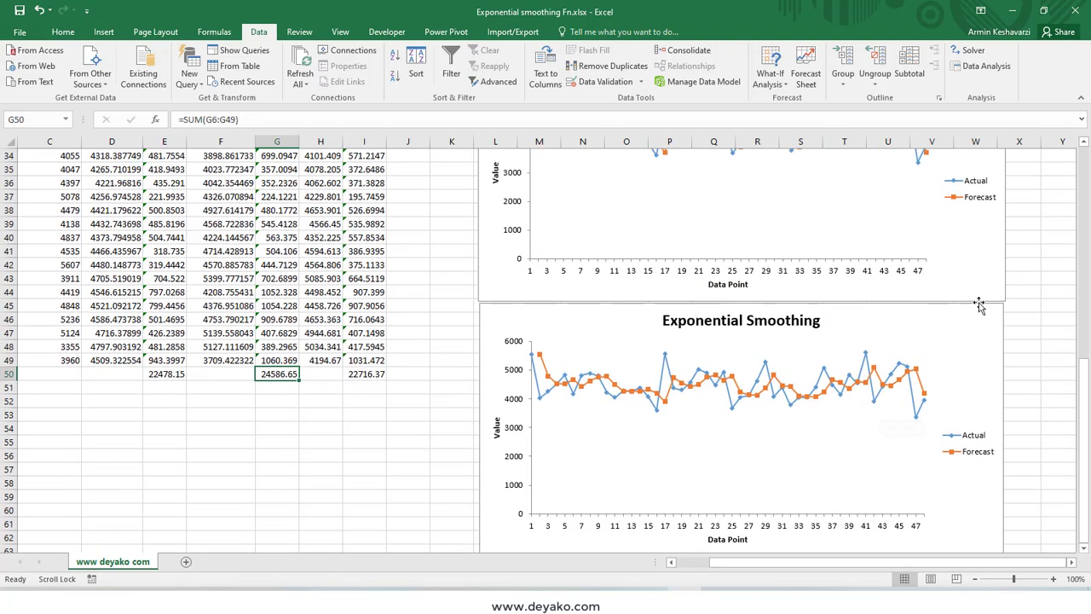
# Nudge the bottom chart's width and enlarge the top chart so all chart edges line up.
pyautogui.click(983, 309)
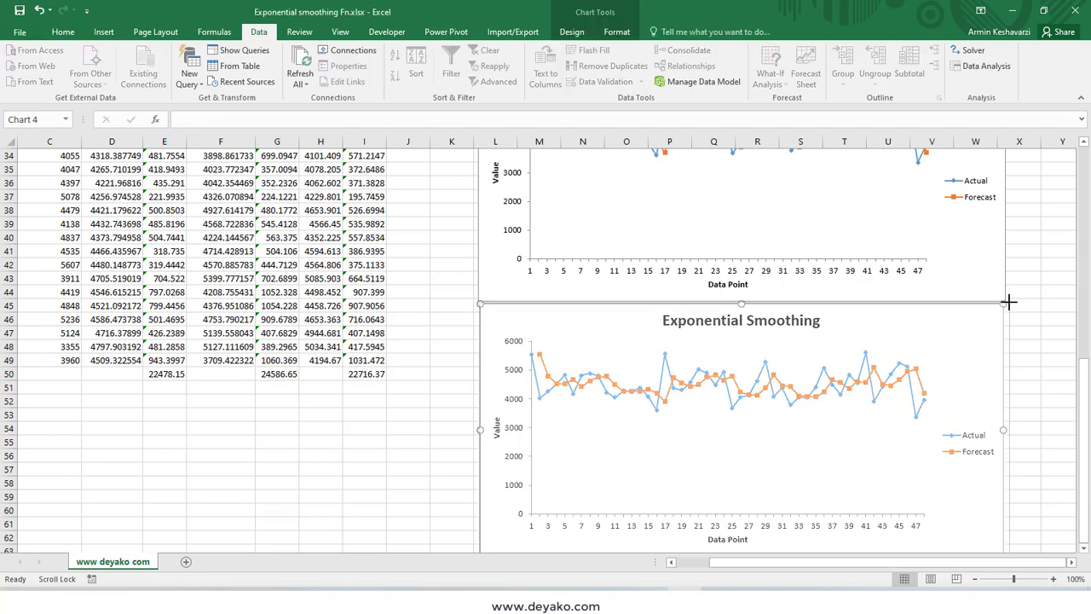
pyautogui.moveTo(1008, 302); pyautogui.dragTo(1007, 303)
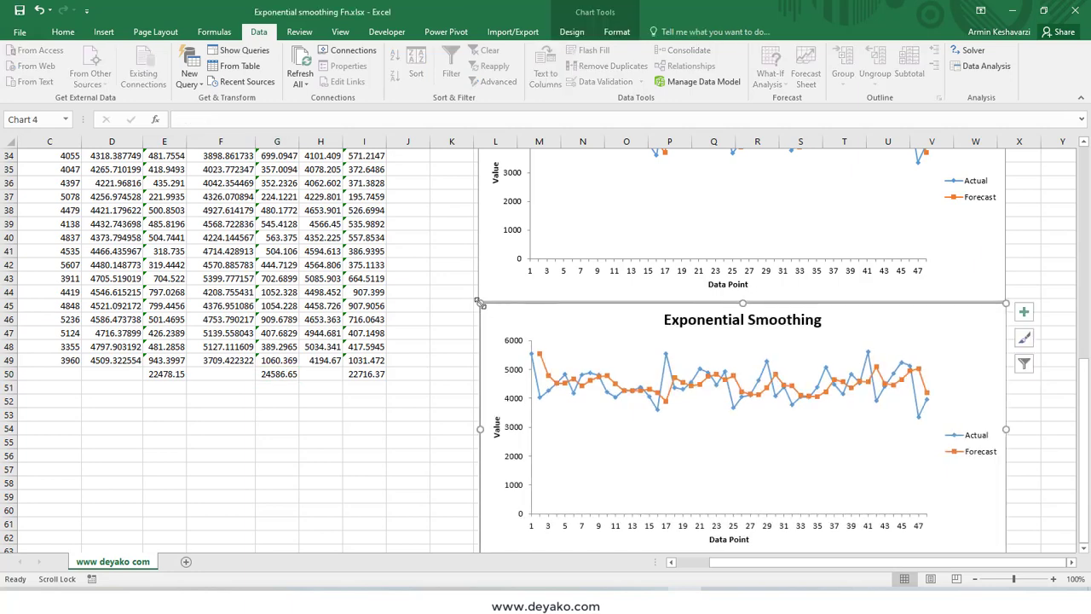
pyautogui.scroll(6, 392, 363)
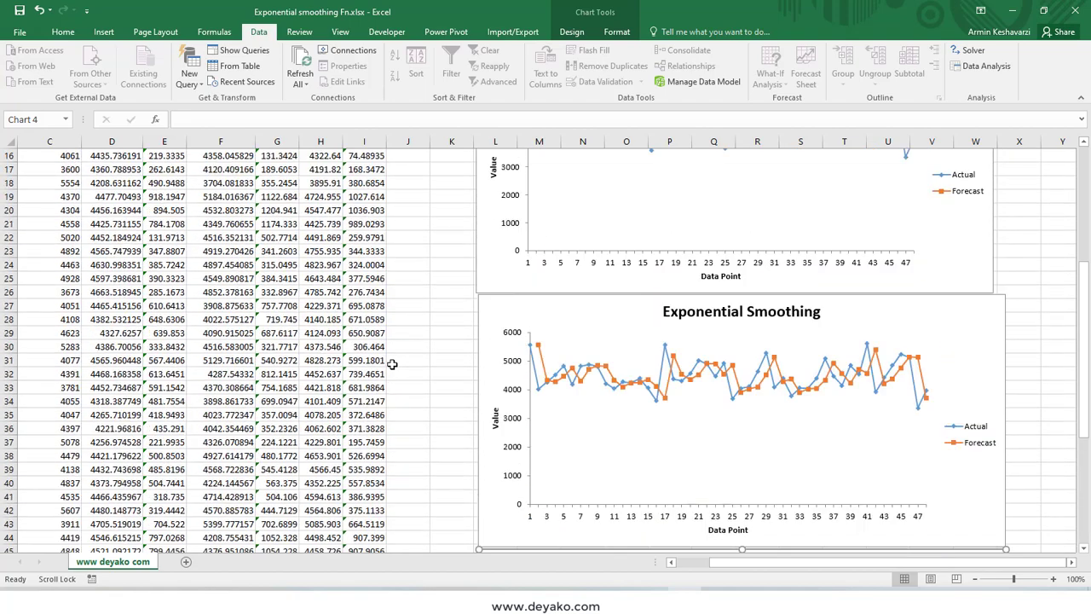
pyautogui.scroll(5, 392, 364)
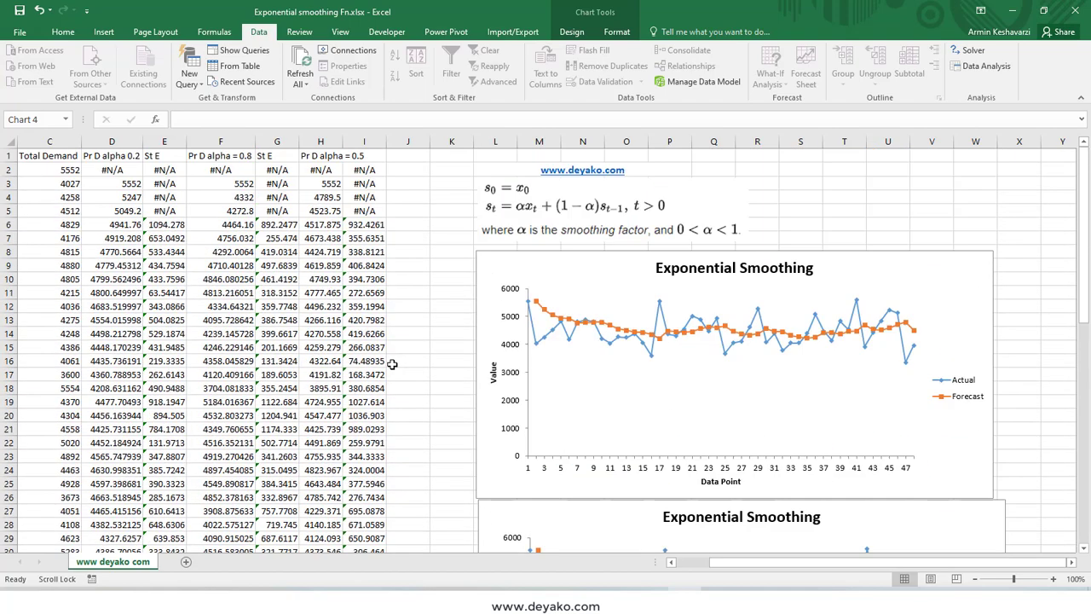
pyautogui.scroll(-7, 392, 364)
pyautogui.scroll(2, 409, 317)
pyautogui.scroll(5, 410, 317)
pyautogui.click(496, 260)
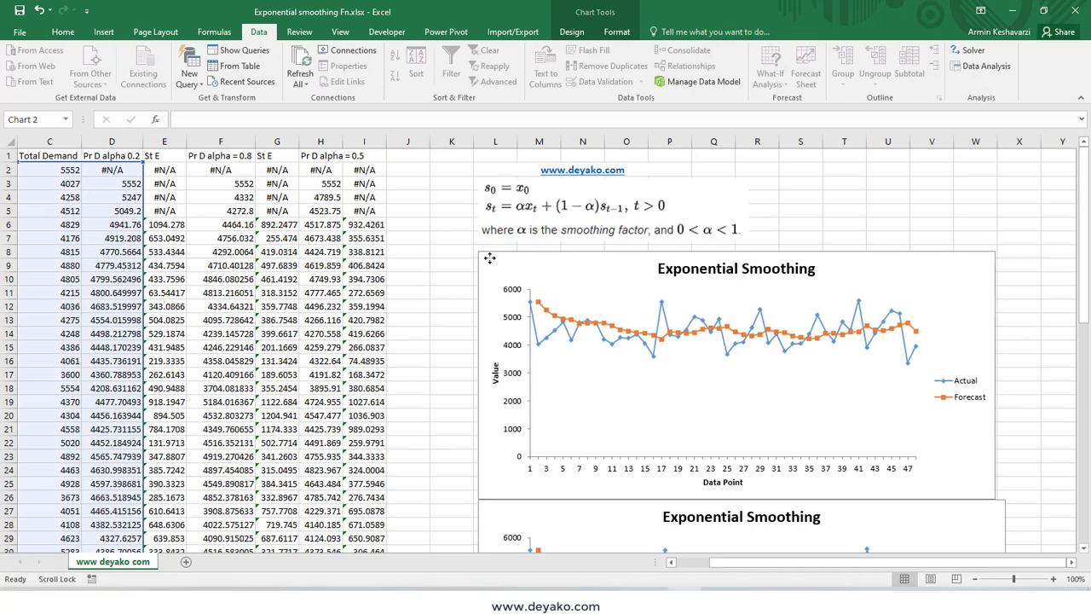
pyautogui.moveTo(995, 248); pyautogui.dragTo(1006, 244)
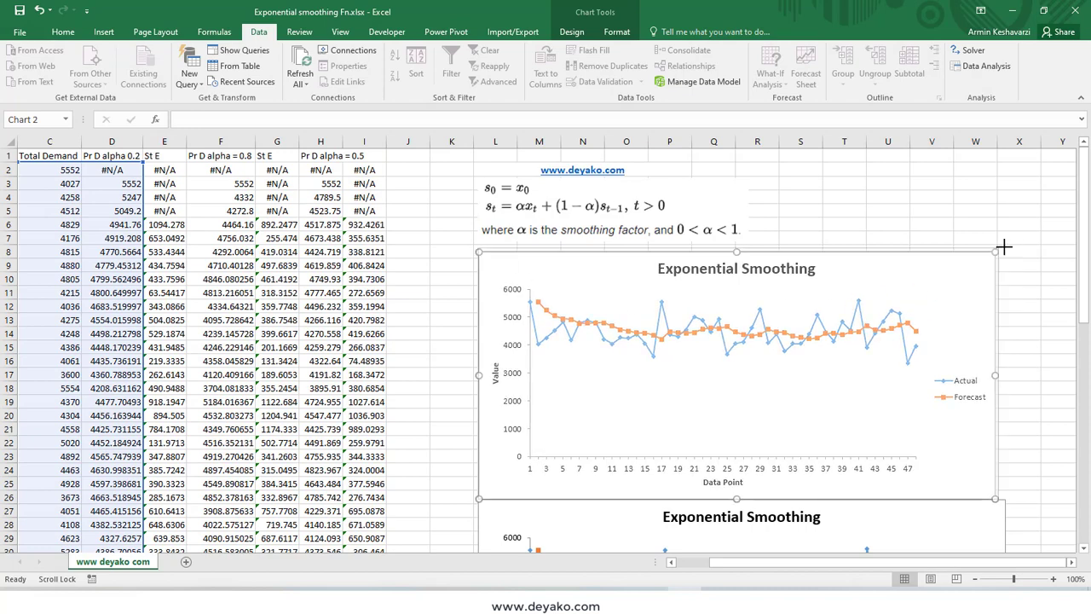
pyautogui.click(375, 293)
pyautogui.click(375, 292)
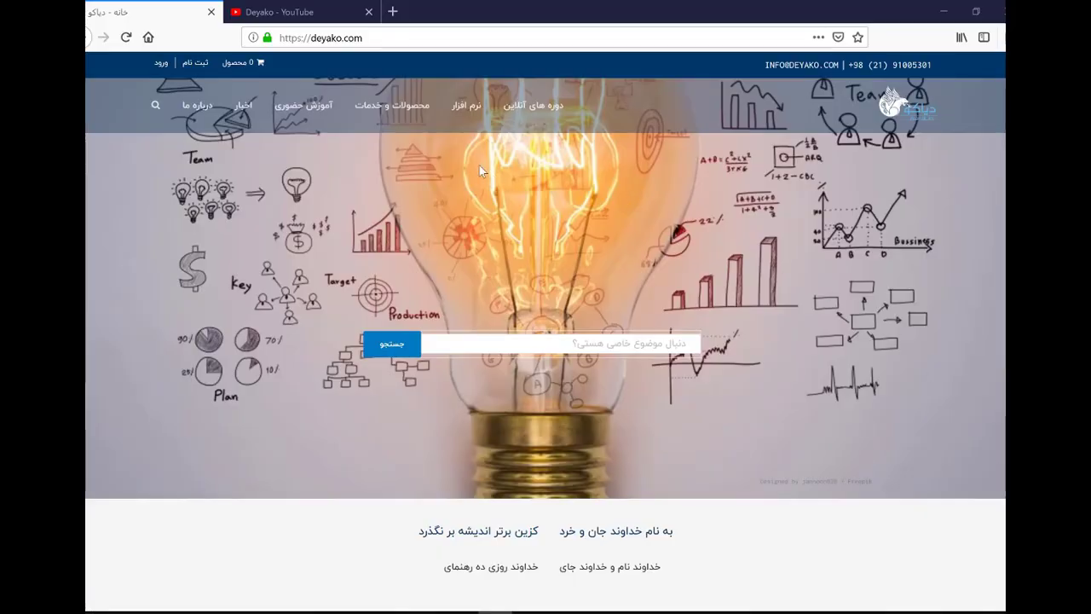
# Switch to the Deyako YouTube channel page, then bring up the Deyako Telegram channel info.
pyautogui.click(309, 14)
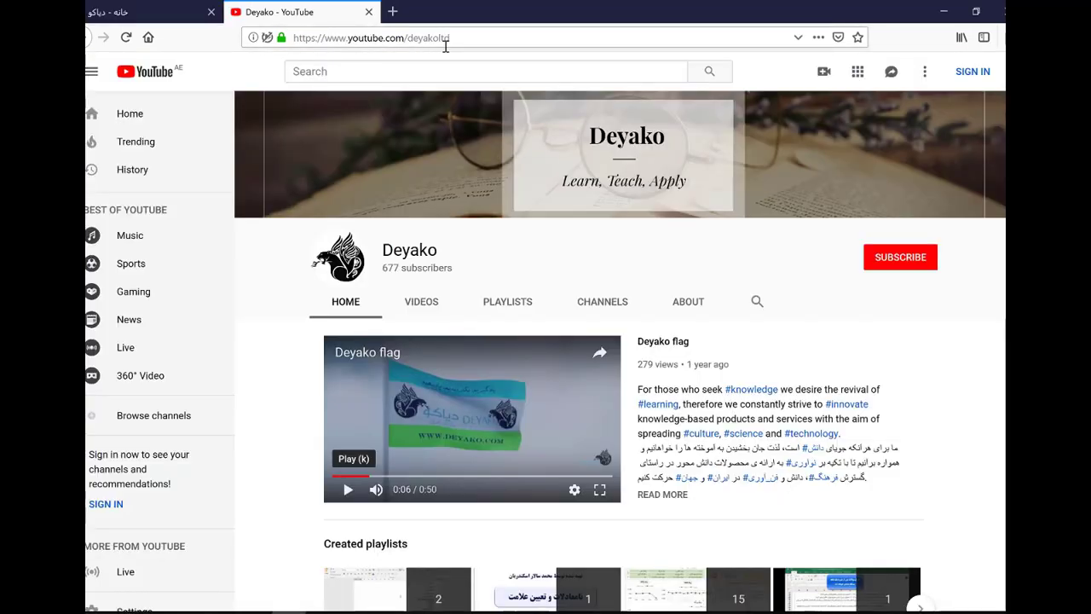
pyautogui.hotkey('alt', 'Tab')
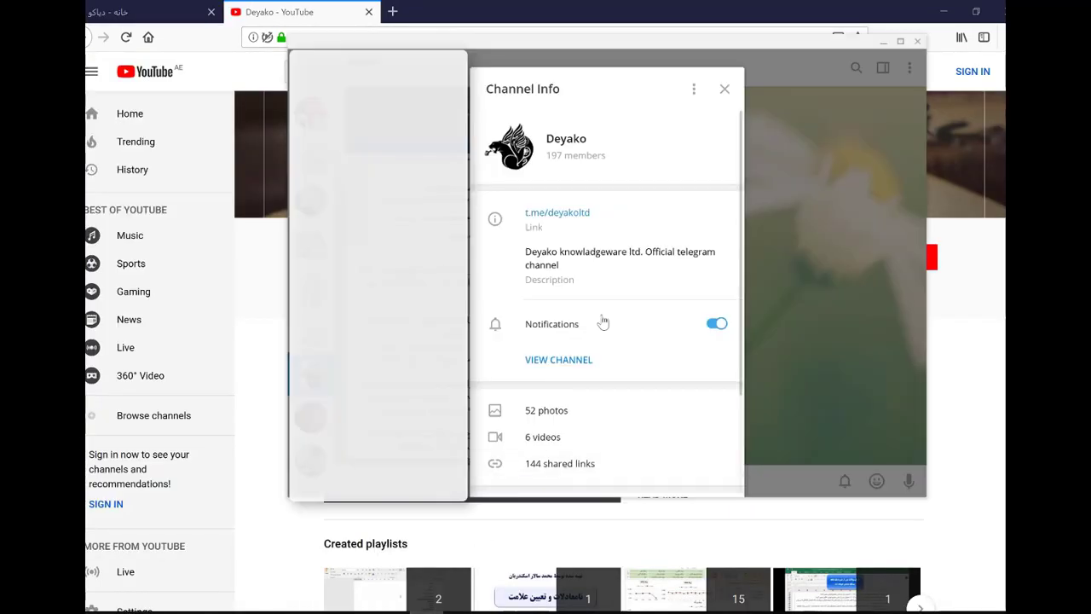